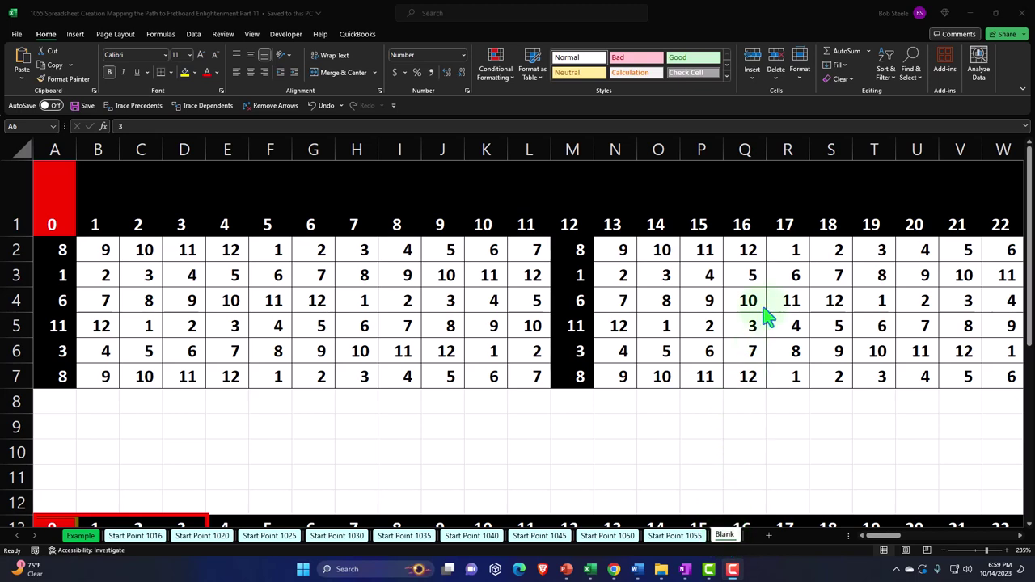
Examine the letter column of the note number-to-letter key beside the numbered fretboard, row by row through its first repeat
left_click(783, 249)
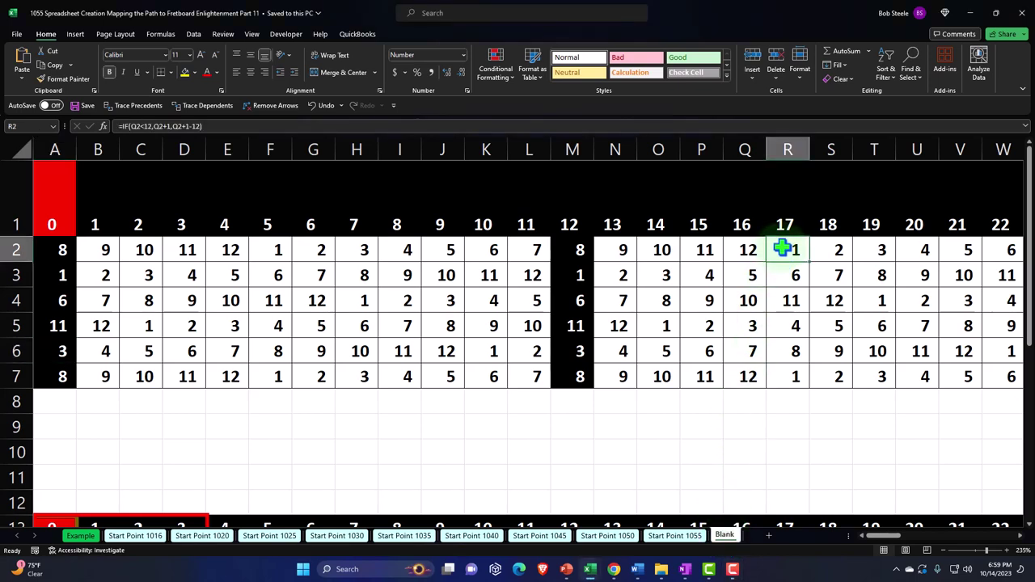
key("Right")
key("Right")
key("Right")
key("Right")
key("Right")
key("Right")
key("Right")
key("Right")
key("Right")
key("Right")
key("Right")
key("Right")
key("Right")
key("Right")
key("Right")
key("Right")
key("Right")
key("Right")
key("Right")
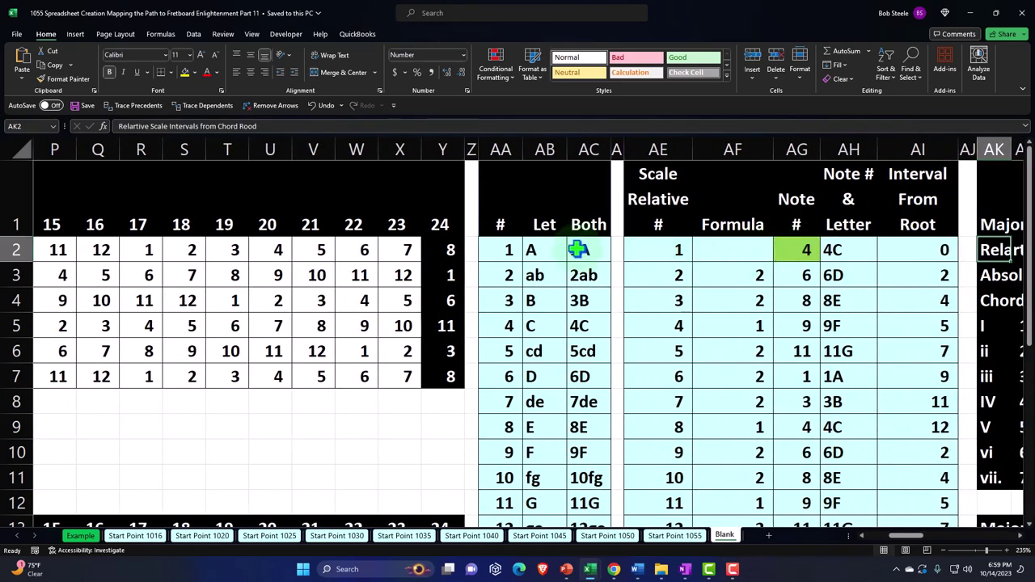
left_click(543, 256)
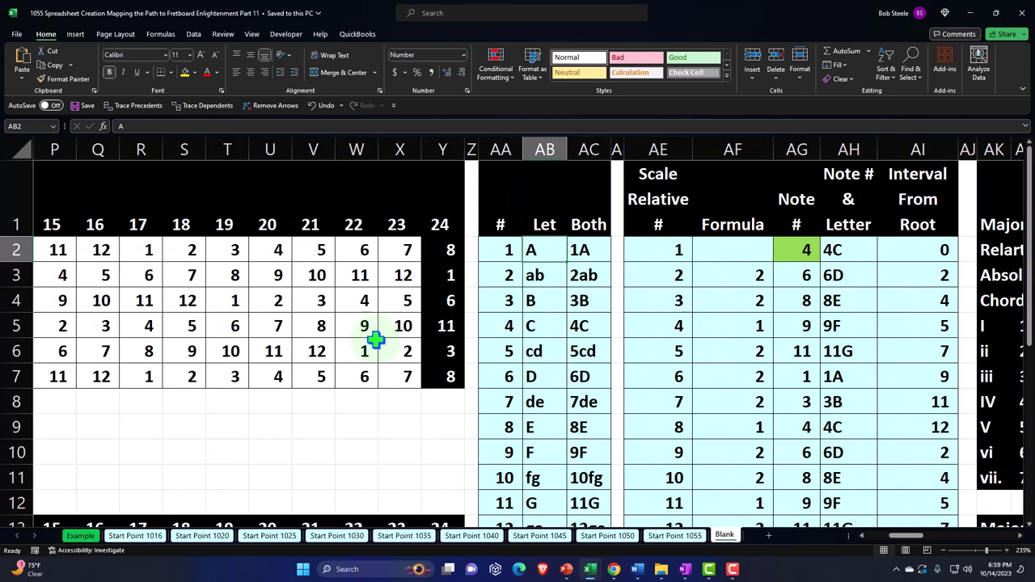
key("Down")
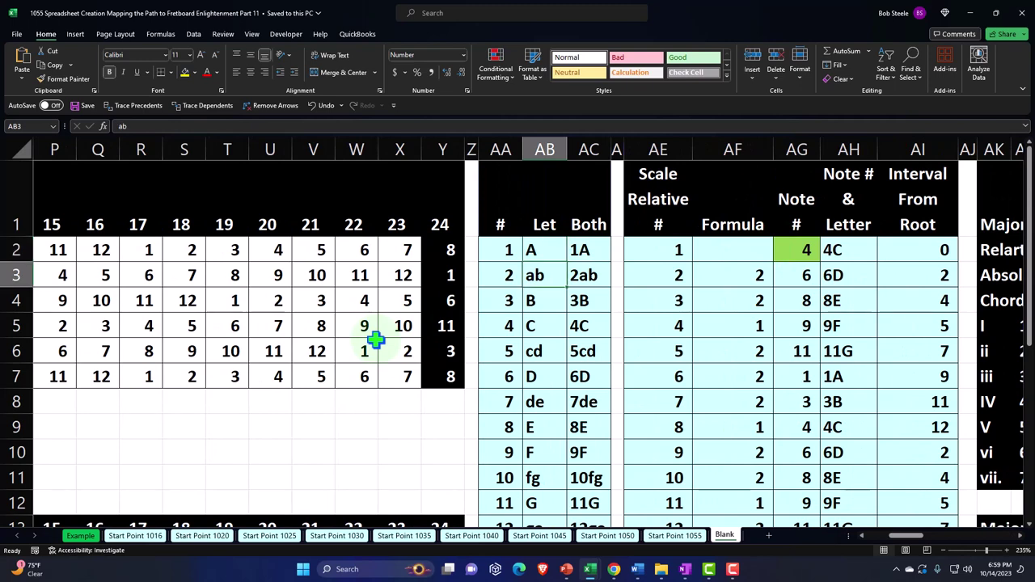
key("Down")
key("Down")
key("Down")
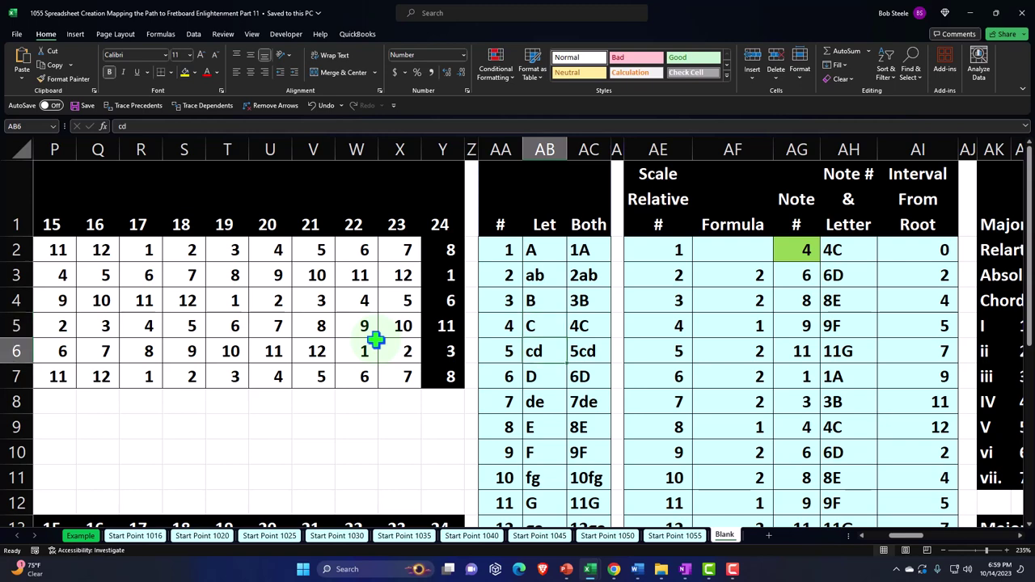
key("Down")
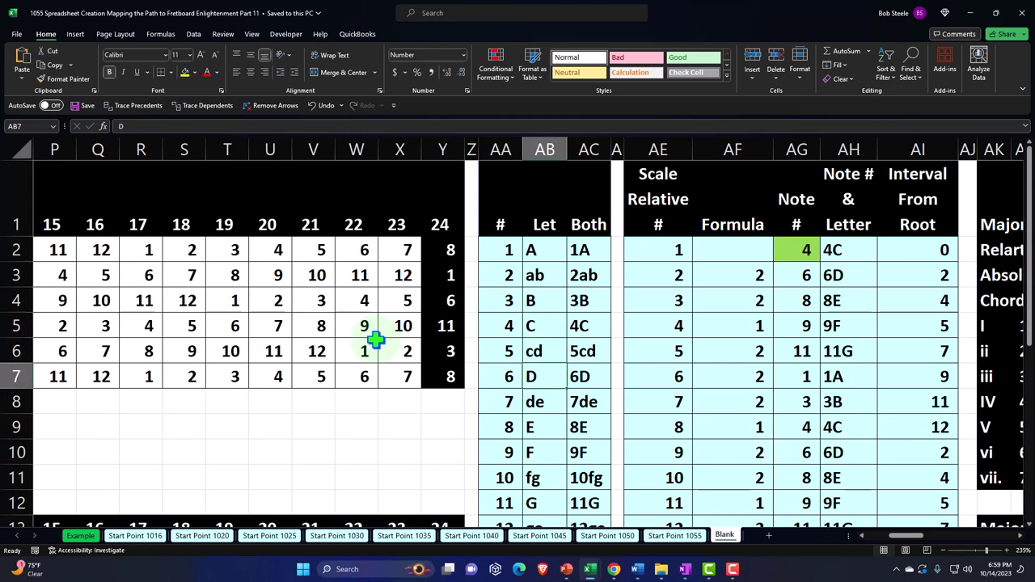
key("Down")
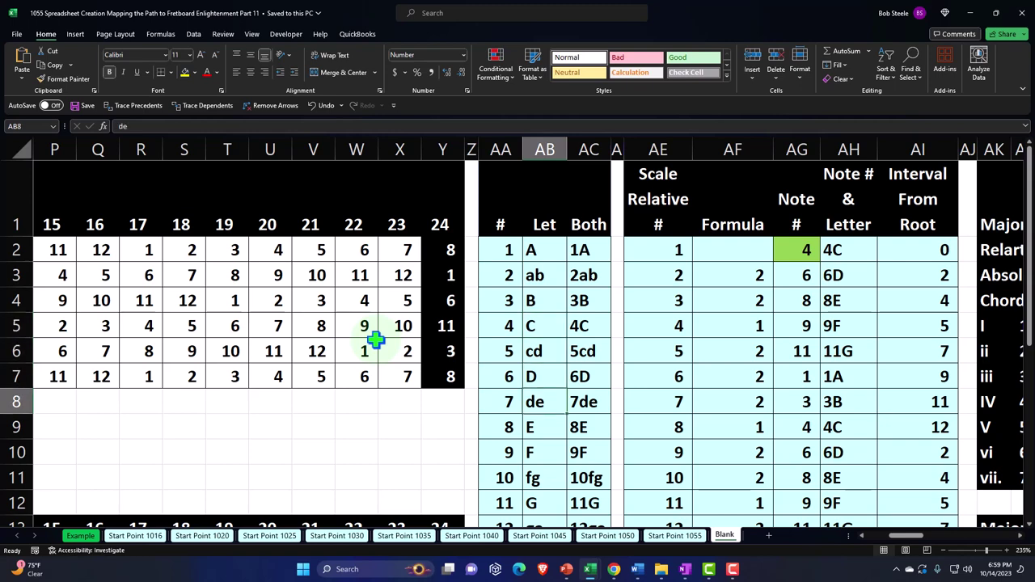
key("Down")
key("Down")
key("Down")
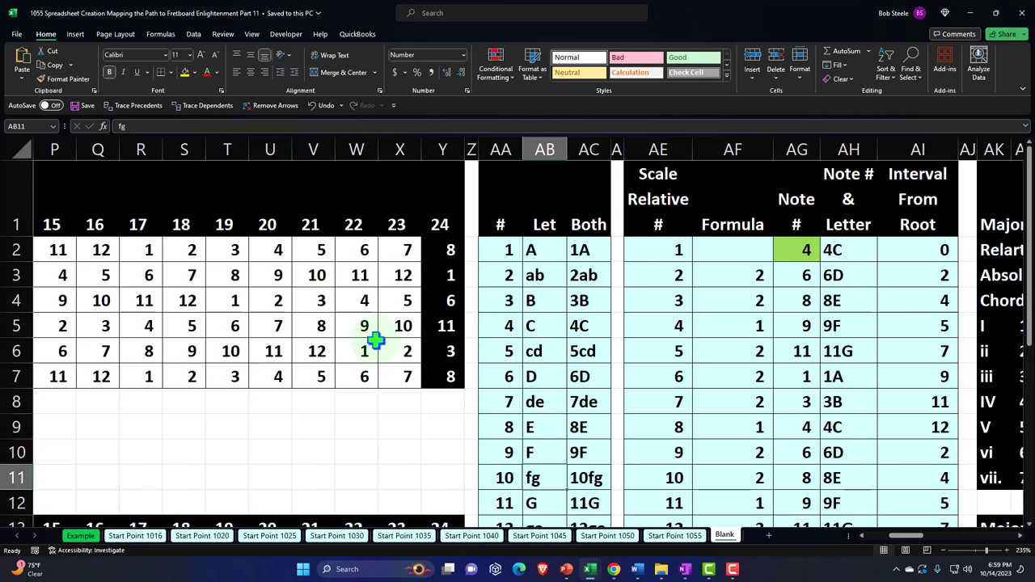
scroll(375, 341, "down", 1)
key("Down")
key("Down")
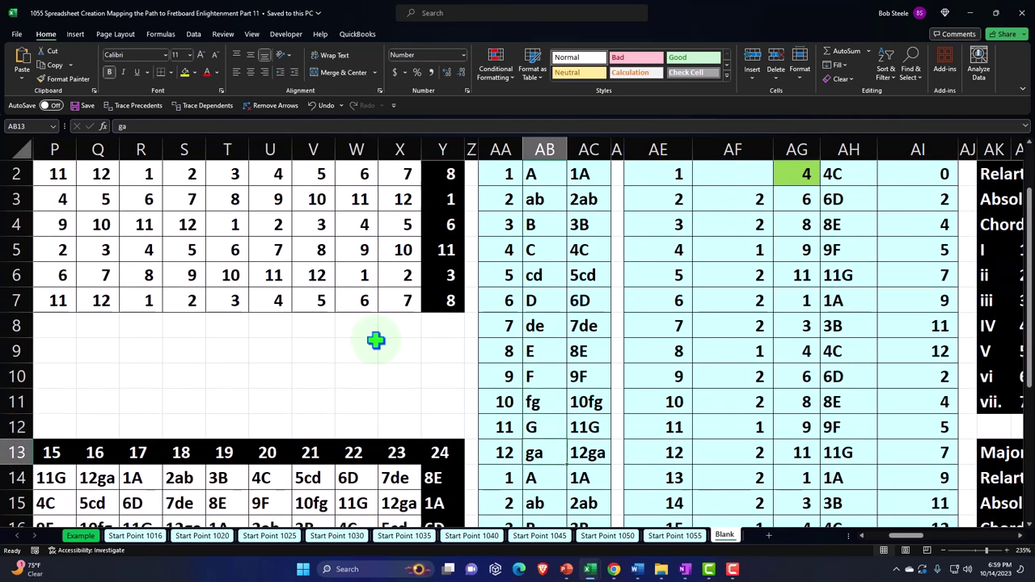
scroll(375, 340, "down", 1)
key("Down")
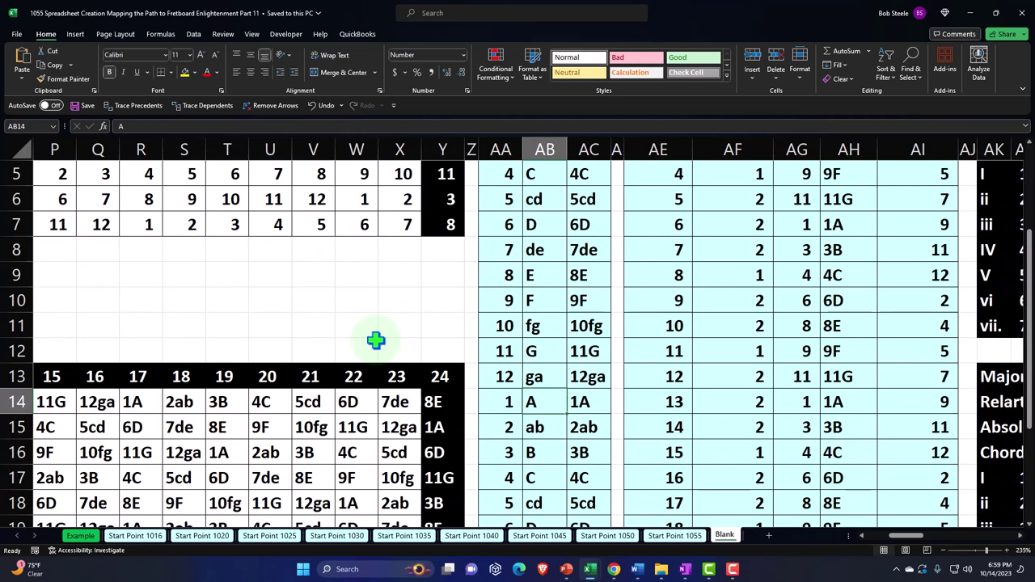
Review note numbers 1 to 12 in the key and inspect the formula in the first cell of the Both column
scroll(469, 352, "up", 2)
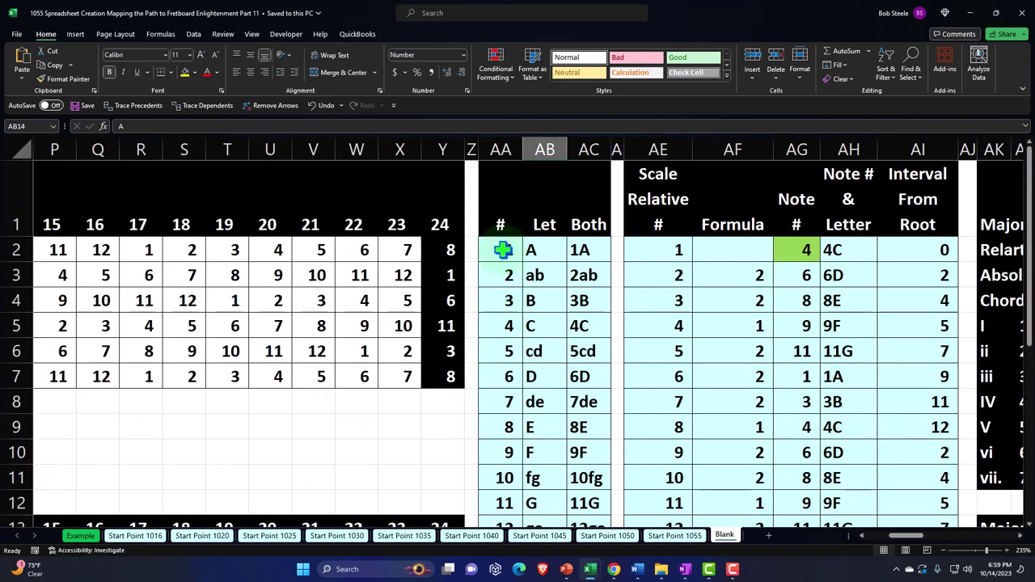
left_click_drag(499, 247, 485, 393)
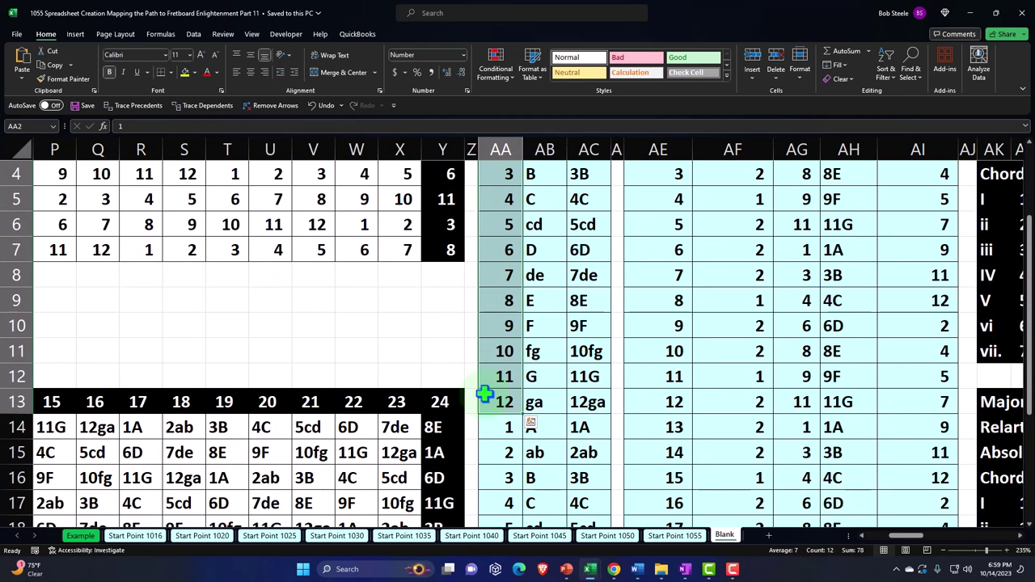
scroll(485, 394, "up", 1)
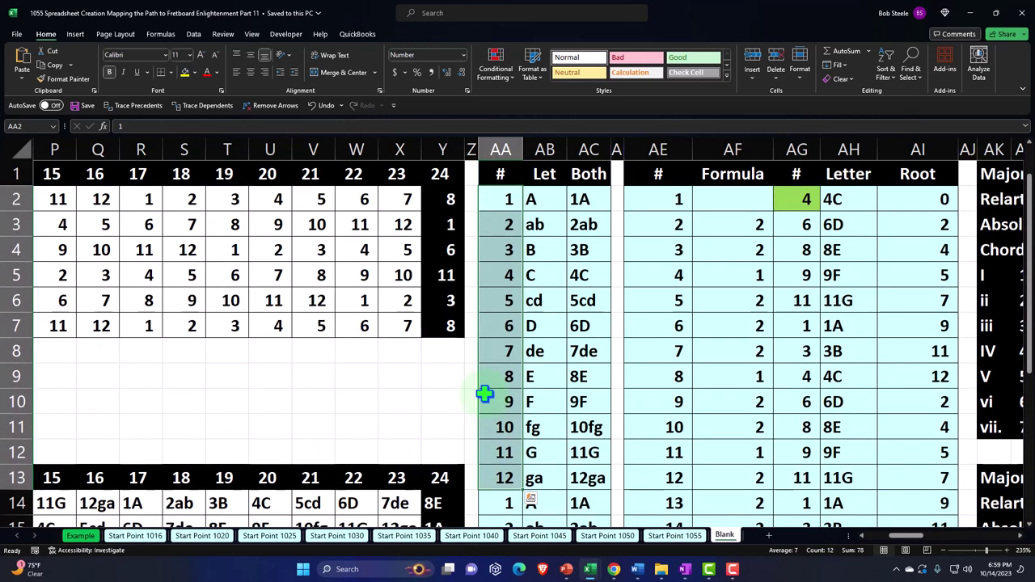
double_click(584, 194)
key("Return")
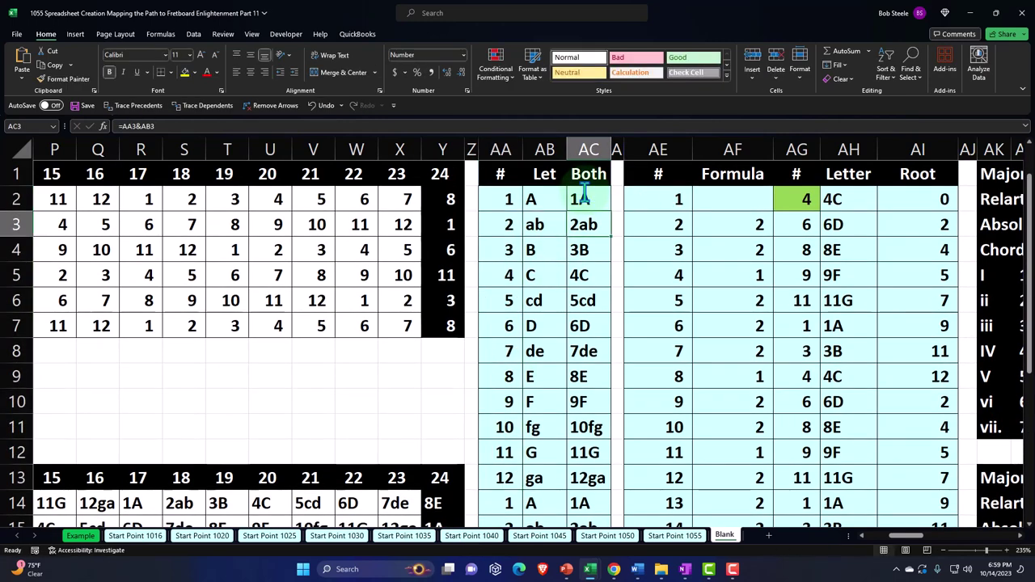
Examine the numbered fretboard's formula in cell J4 and the colour-coded number-and-letter fretboard below it
key("Left")
key("Left")
key("Left")
key("Left")
key("Left")
key("Left")
key("Left")
key("Left")
key("Left")
key("Left")
key("Left")
key("Left")
key("Left")
key("Left")
key("Left")
key("Left")
key("Left")
key("Left")
key("Left")
key("Left")
key("Left")
key("Left")
key("Left")
key("Left")
key("Left")
key("Left")
key("Left")
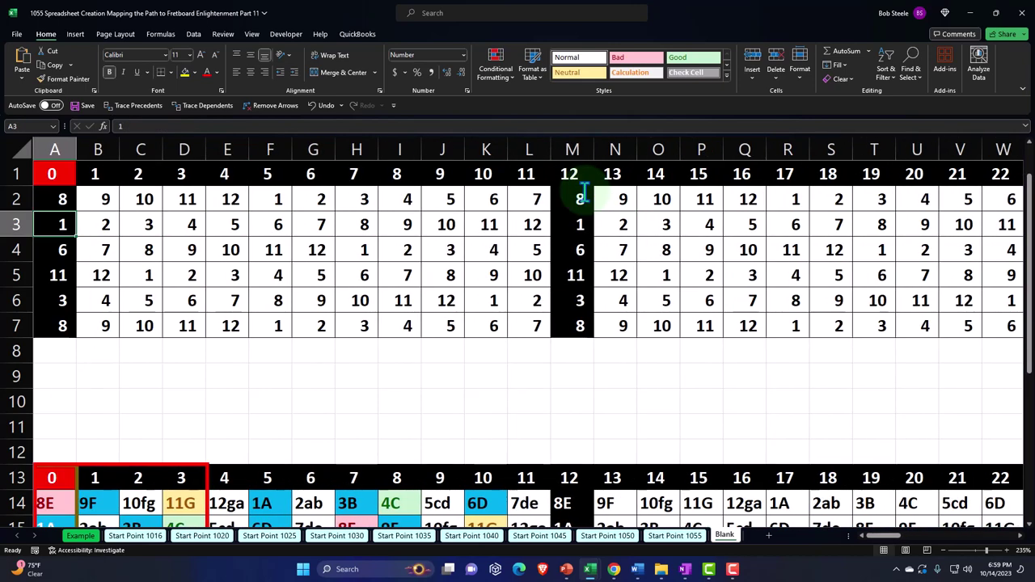
left_click(445, 241)
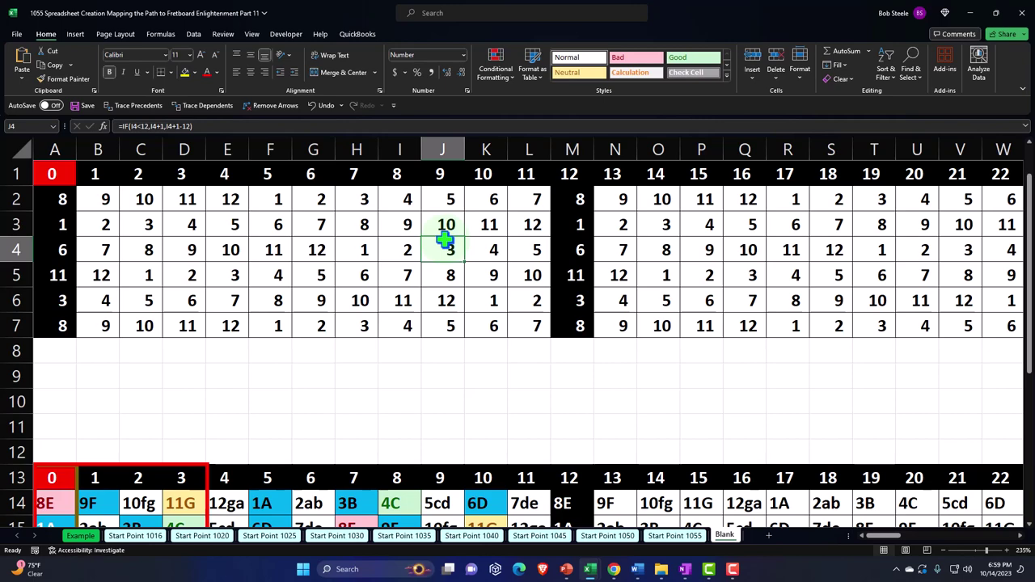
scroll(445, 240, "down", 2)
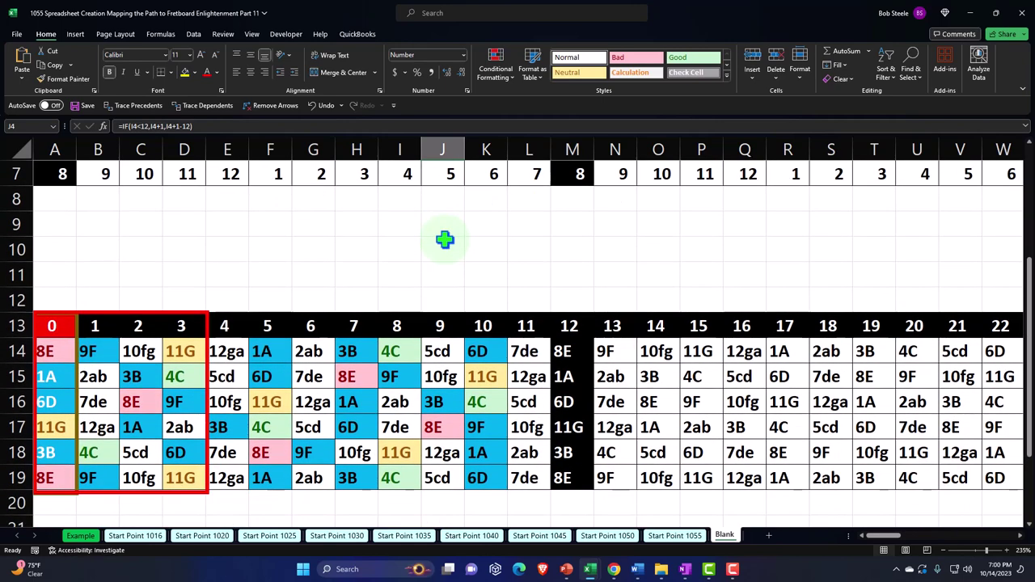
scroll(445, 240, "down", 1)
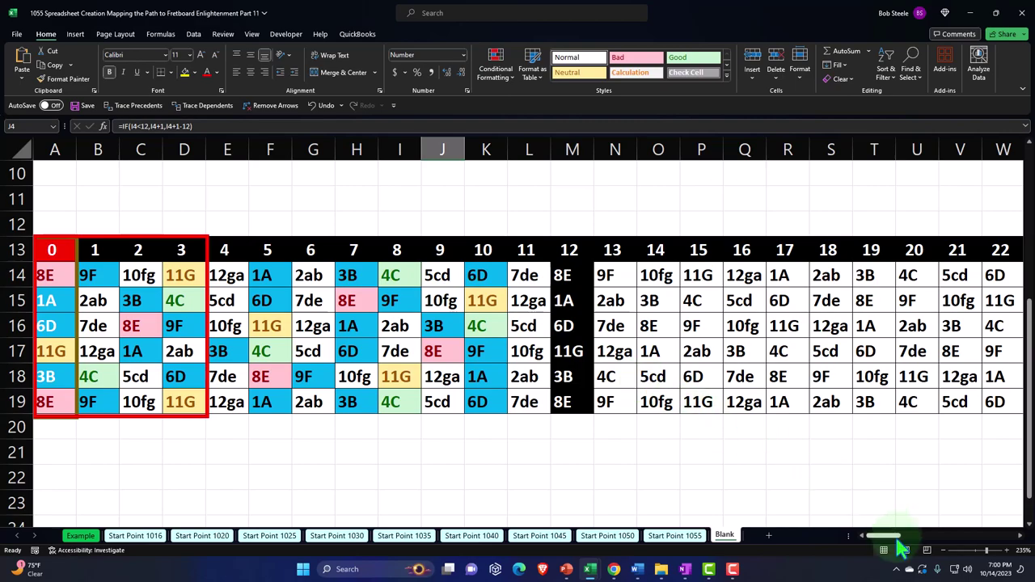
Inspect the starting note cell AG2 in the scale table with the Formula and Note # columns
left_click_drag(898, 542, 938, 542)
scroll(293, 390, "up", 3)
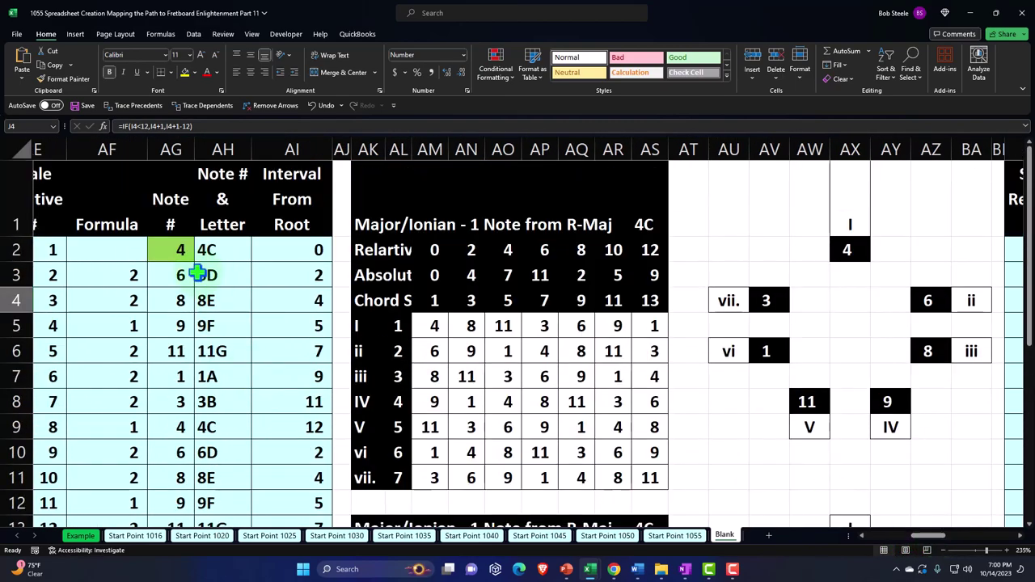
left_click(176, 245)
key("Left")
key("Left")
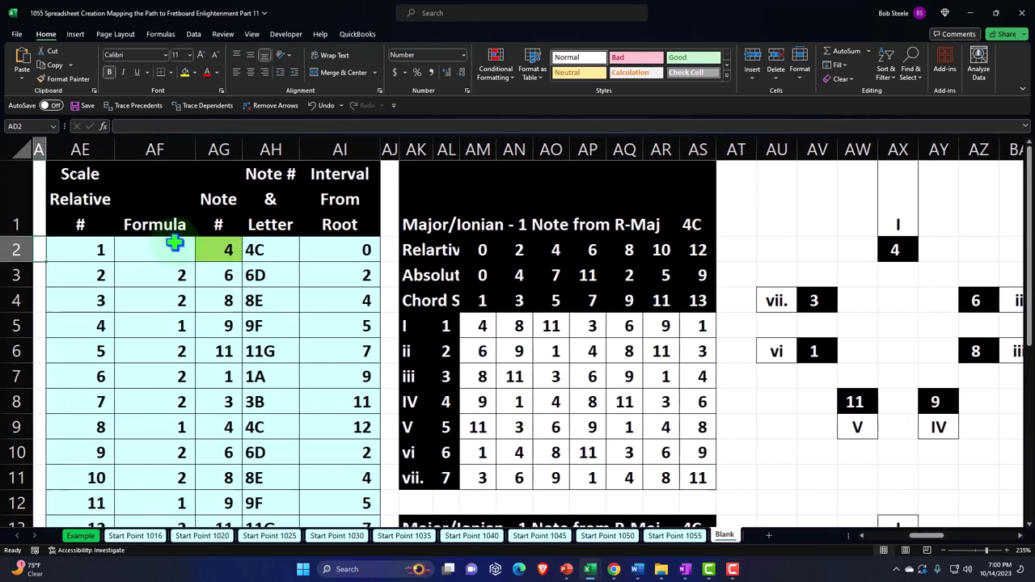
key("Right")
key("Right")
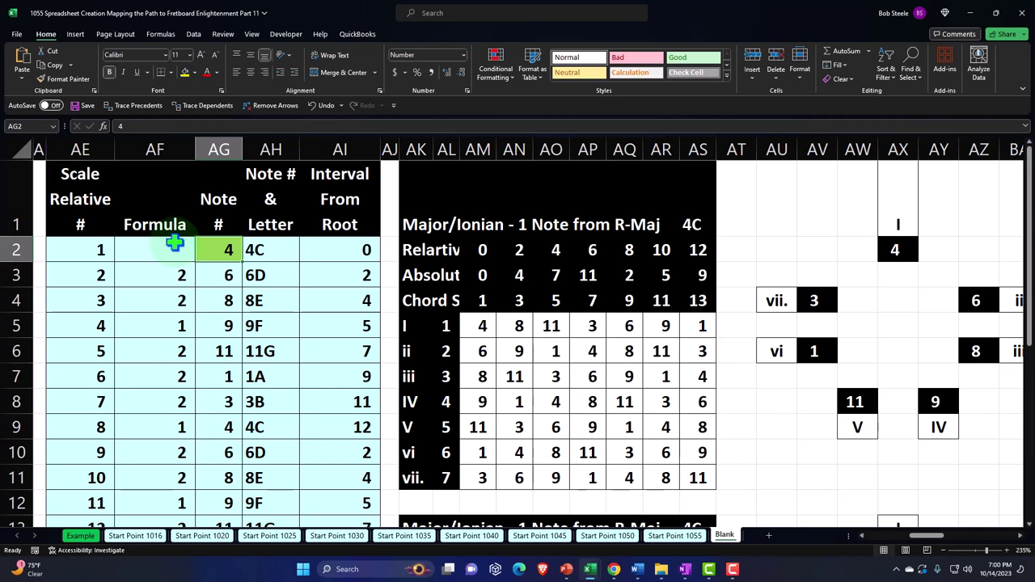
Review the interval steps in the scale table's Formula column, the formula in AG9, and the remaining rows down to scale number 24
left_click(175, 243)
key("Down")
key("Down")
key("Down")
key("Down")
key("Down")
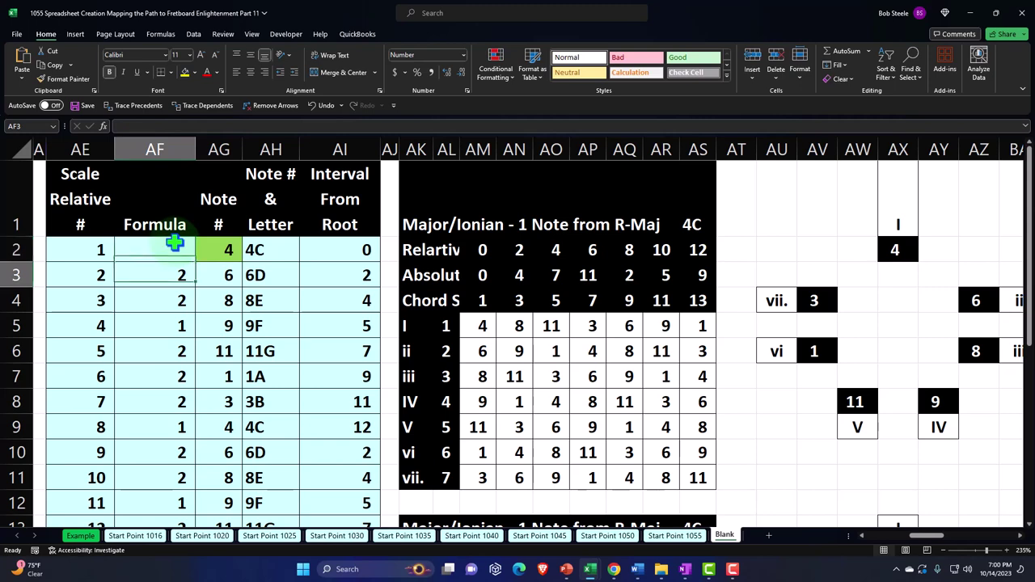
key("Down")
key("Down")
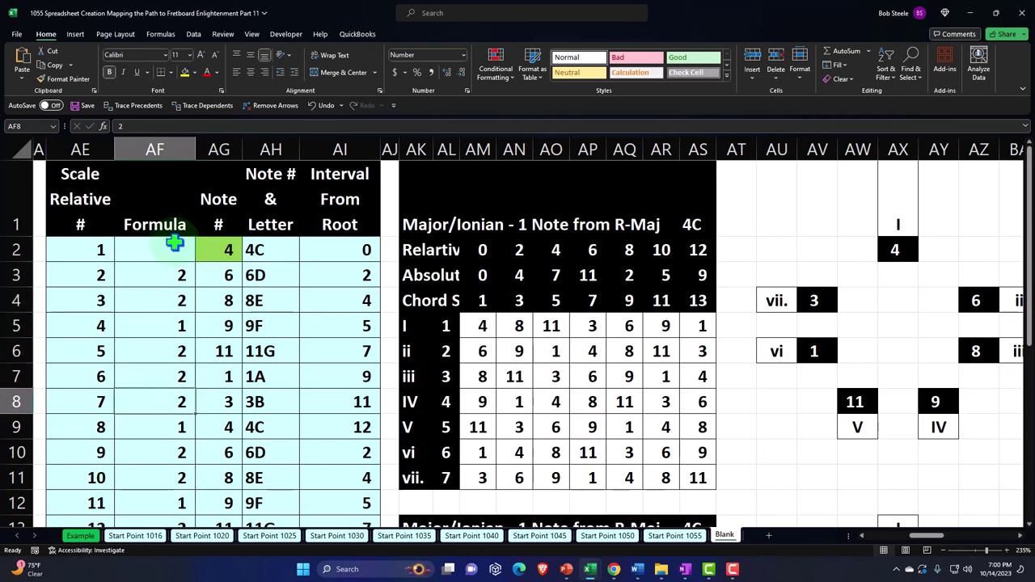
key("Right")
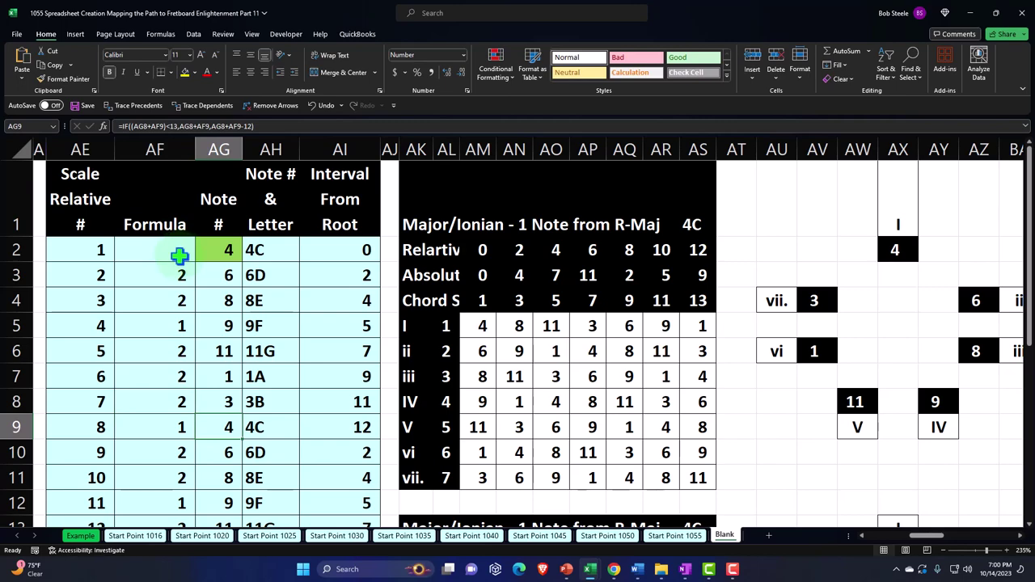
scroll(179, 256, "down", 4)
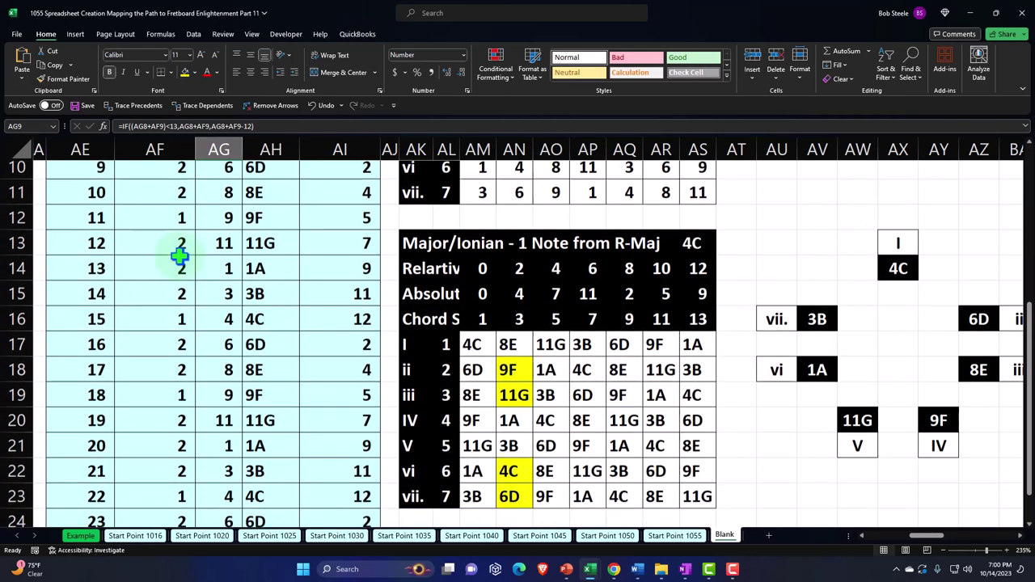
scroll(180, 256, "down", 2)
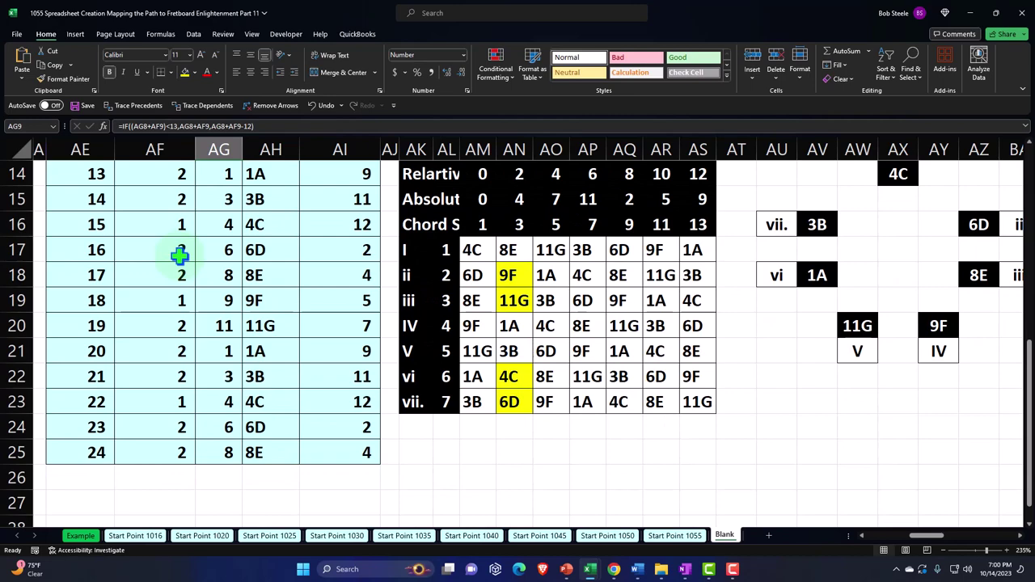
scroll(179, 256, "up", 5)
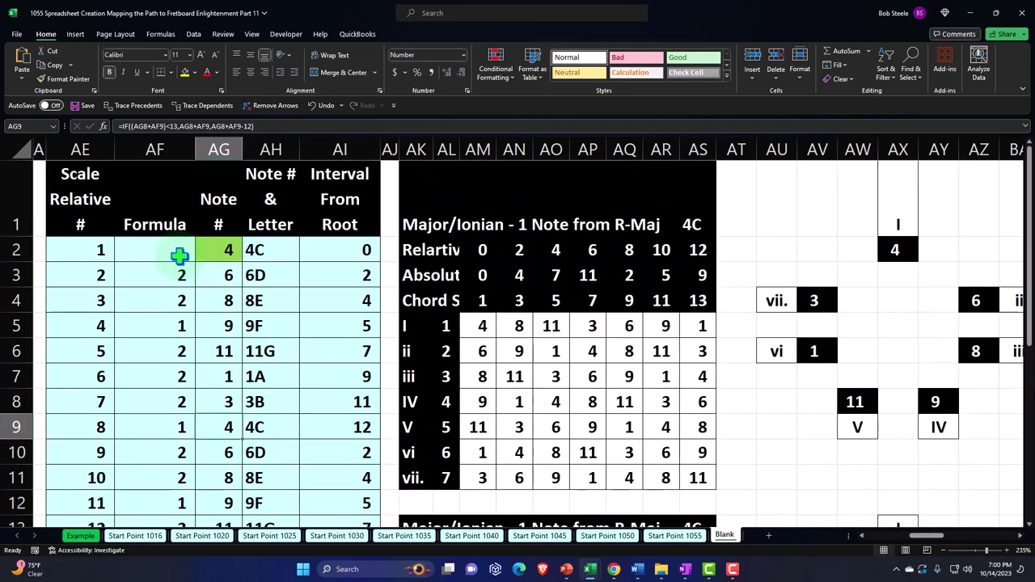
Examine the numeric Major/Ionian chord table's root reference, Roman numeral formula, chord numbers, and the XLOOKUP formula in AM5
left_click(438, 327)
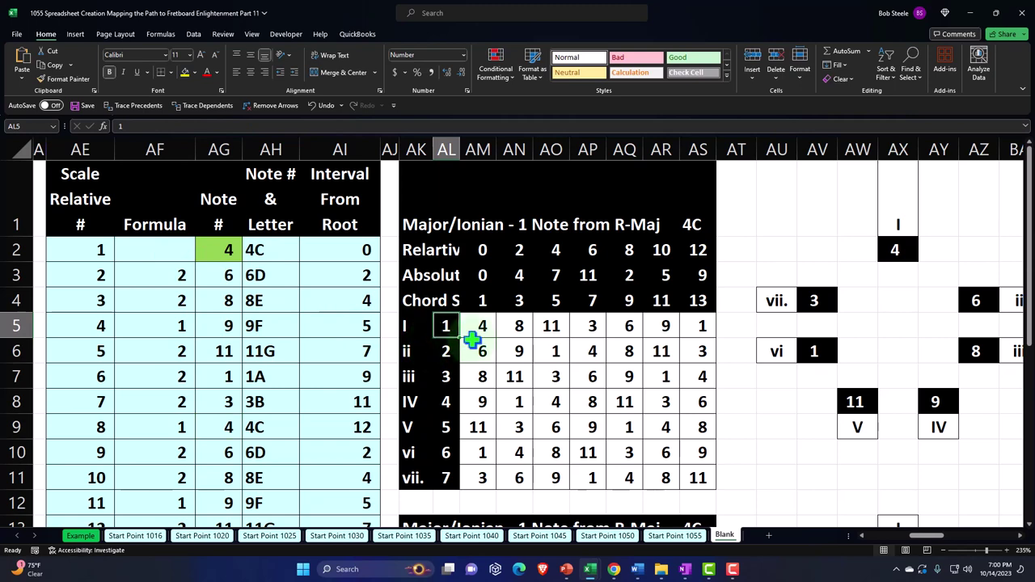
left_click(695, 227)
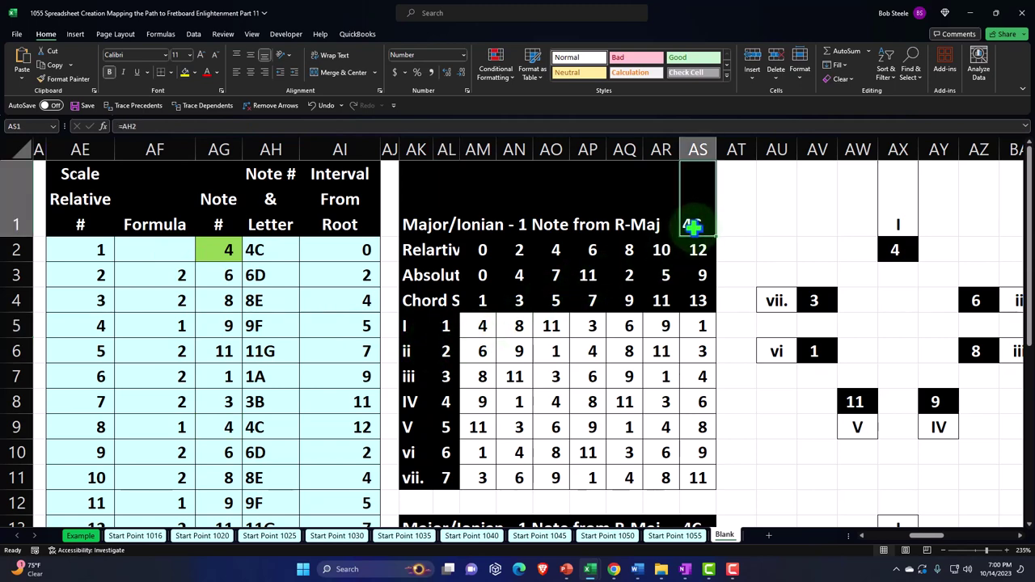
left_click(410, 323)
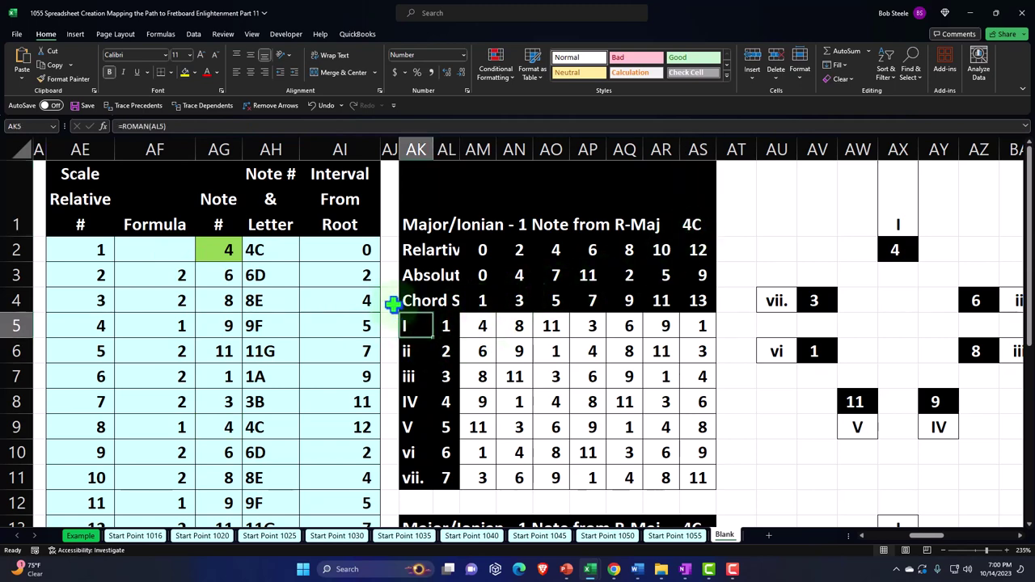
key("Right")
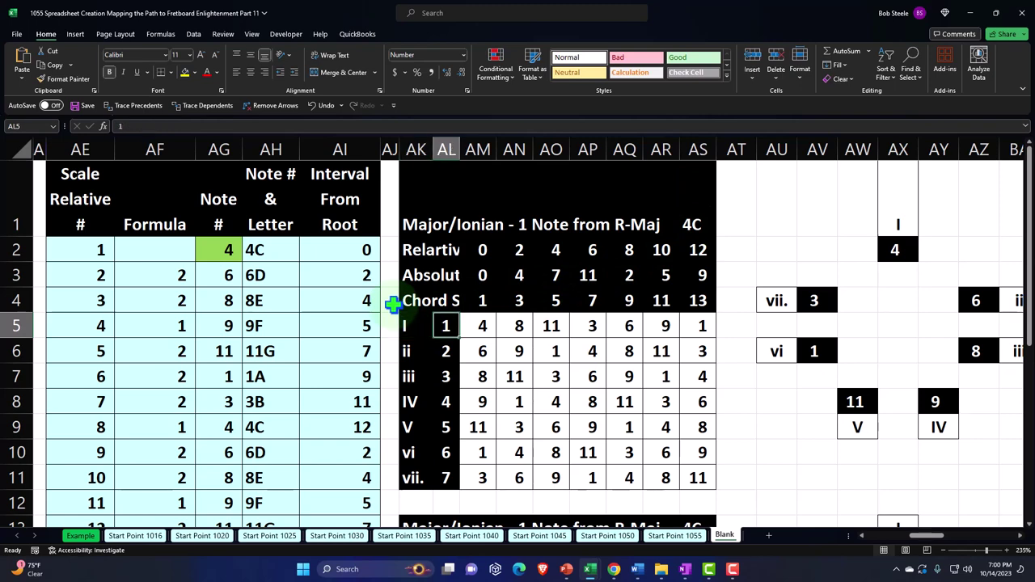
key("Down")
key("Down")
key("Down")
key("Down")
key("Down")
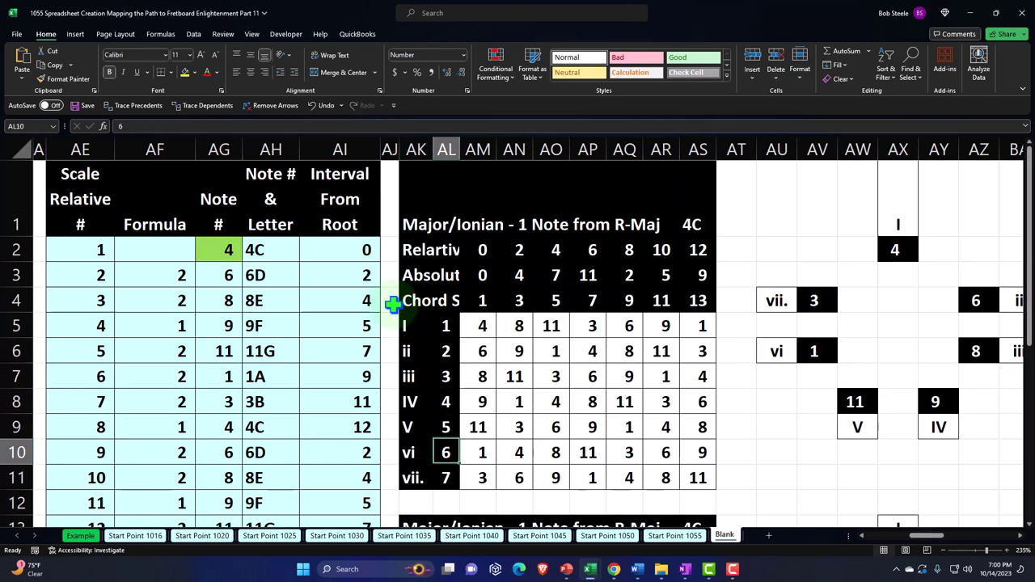
key("Down")
key("Up")
key("Up")
key("Up")
key("Up")
key("Up")
key("Right")
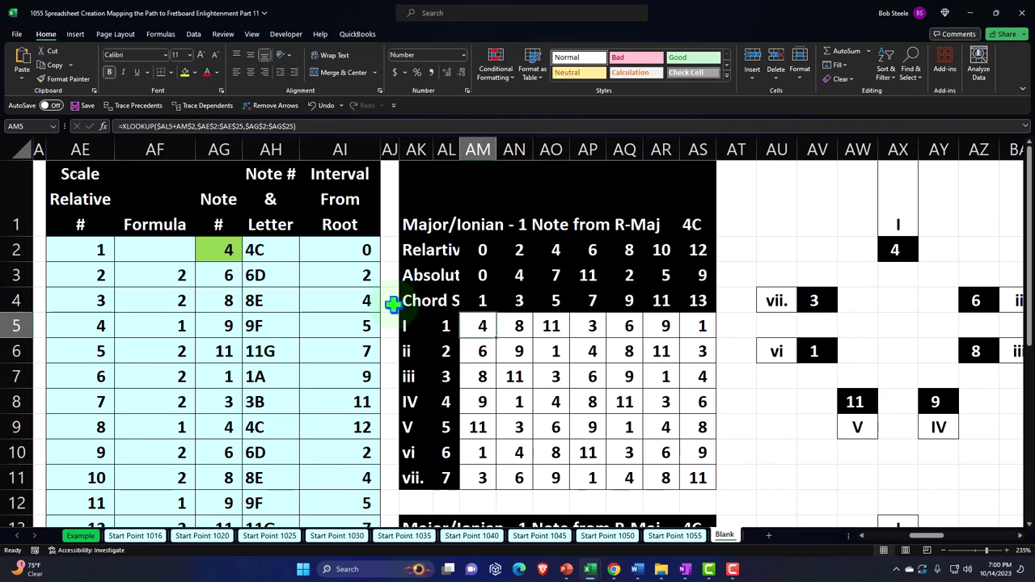
Examine the XLOOKUP formulas in the number-and-letter version of the Major/Ionian chord table, from AM17 to AM19
key("Down")
key("Down")
key("Page_Down")
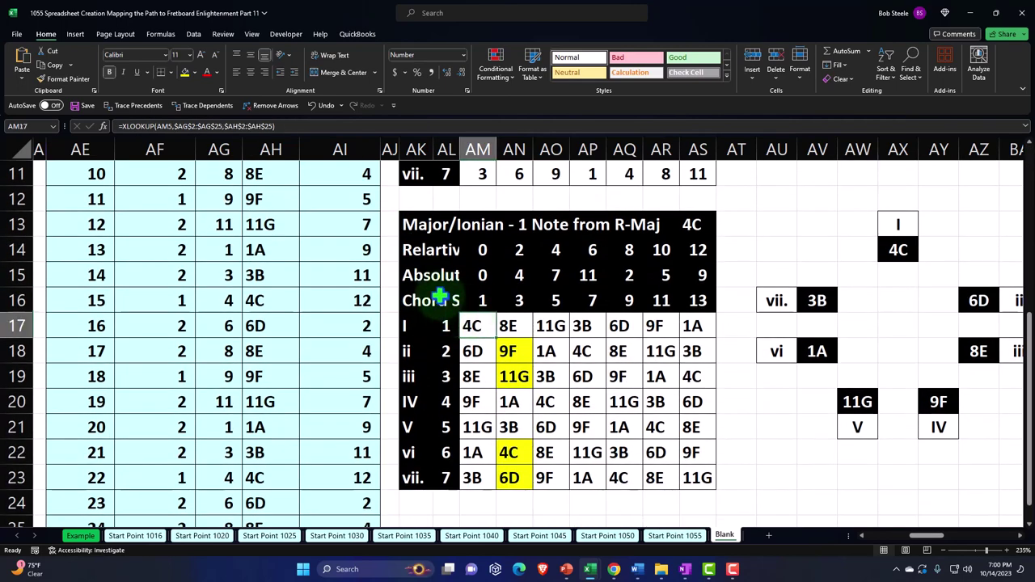
key("Down")
key("Down")
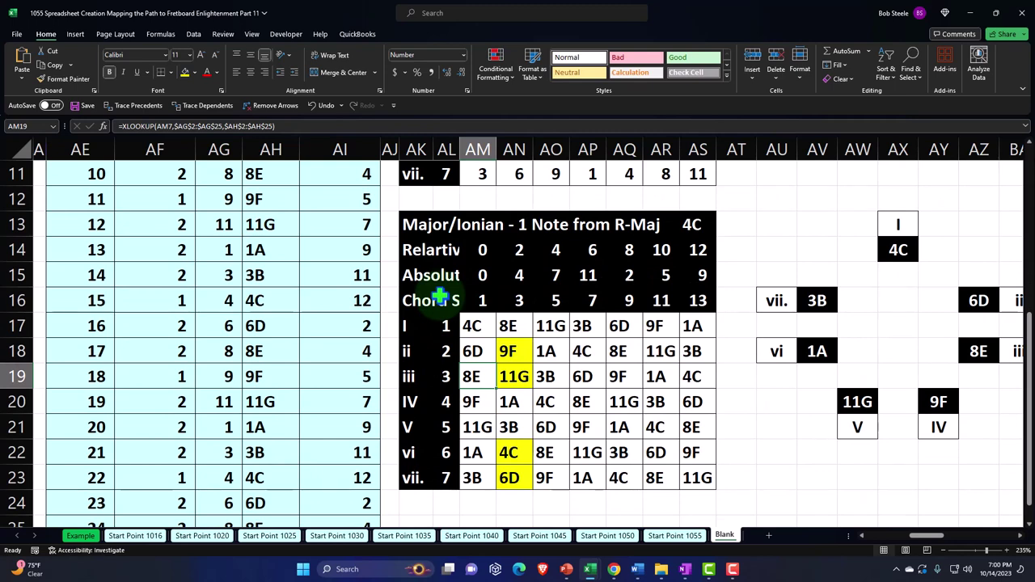
Examine the Roman numeral references in AK17 and AX13 of the number-and-letter Major/Ionian chord table and its diagram
key("Up")
key("Up")
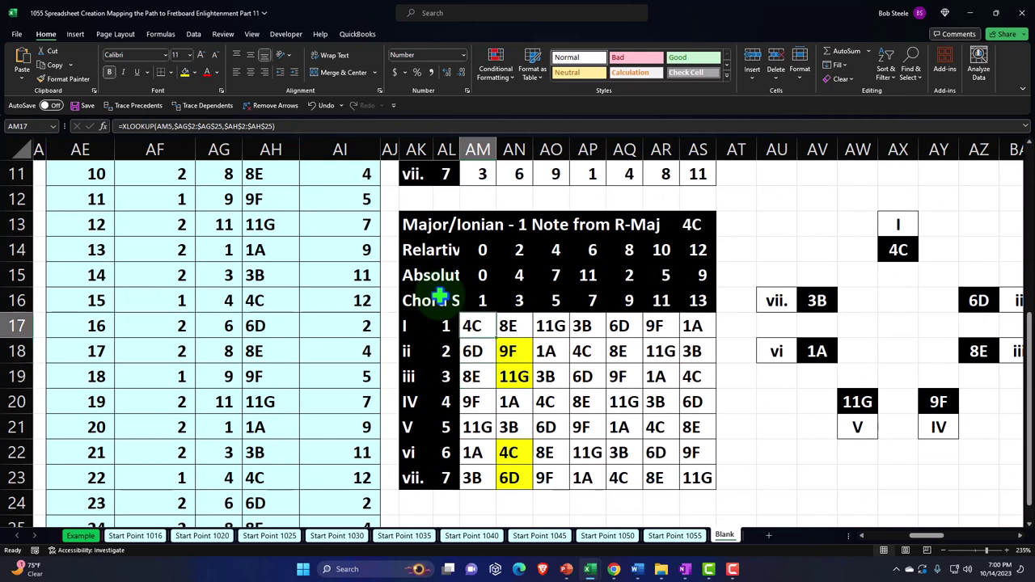
key("Left")
key("Left")
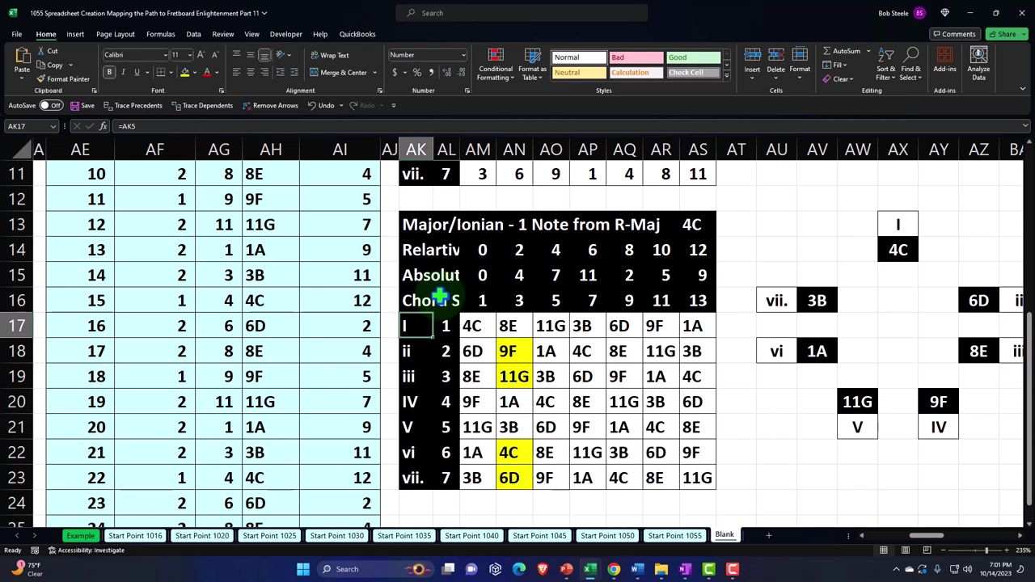
left_click(888, 226)
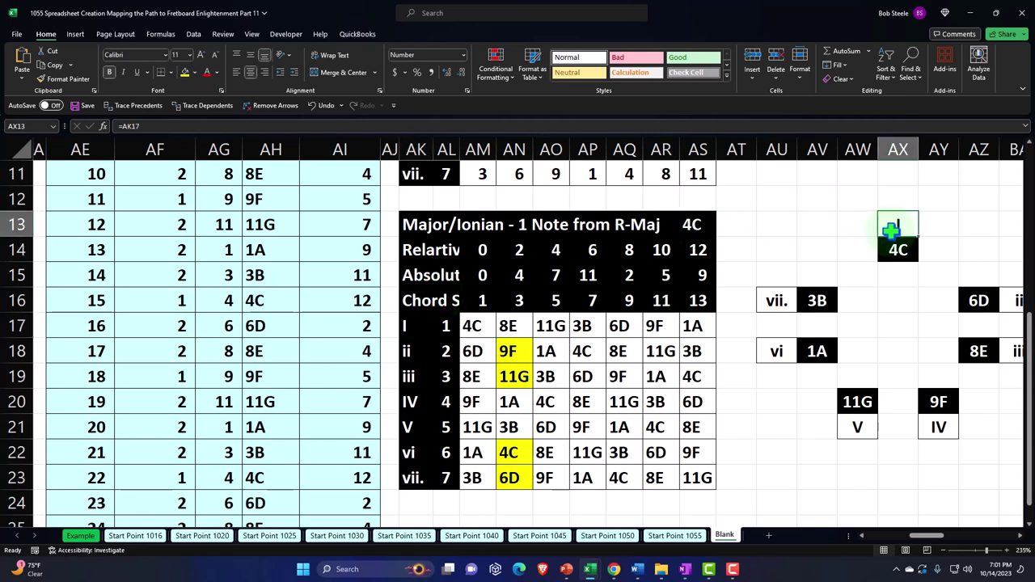
key("ctrl+Right")
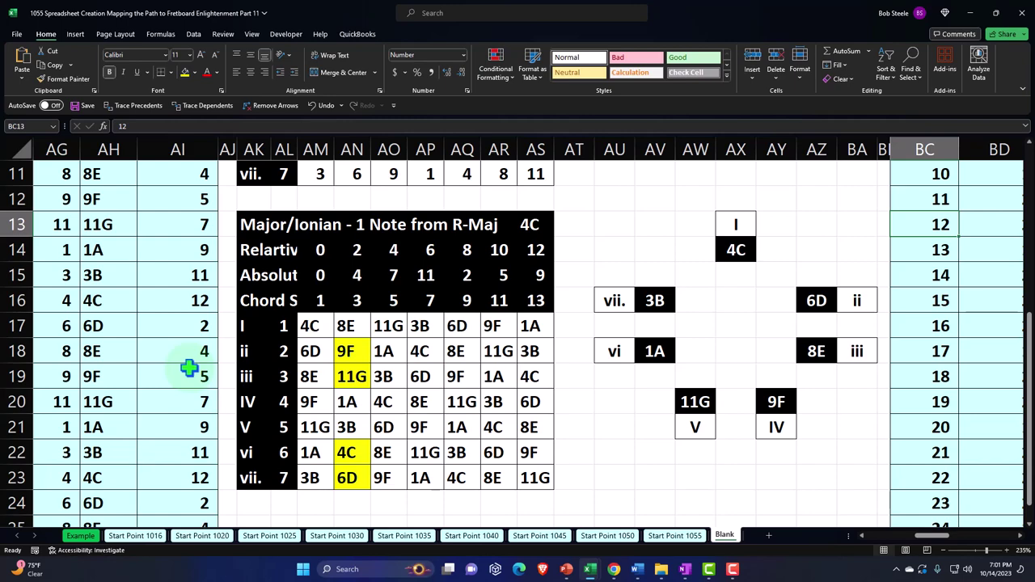
Review the Minor/Aeolian scale table and its numeric chord table in columns BC to BQ
scroll(695, 363, "up", 4)
left_click(800, 202)
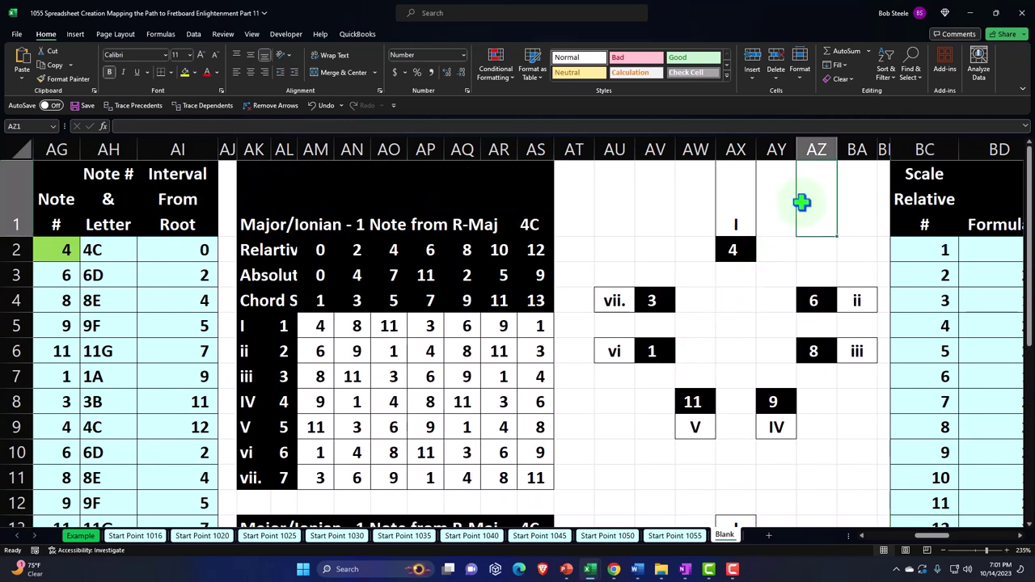
key("Right")
key("Right")
key("Right")
key("Right")
key("Right")
key("Right")
key("Right")
key("Right")
key("Right")
key("Right")
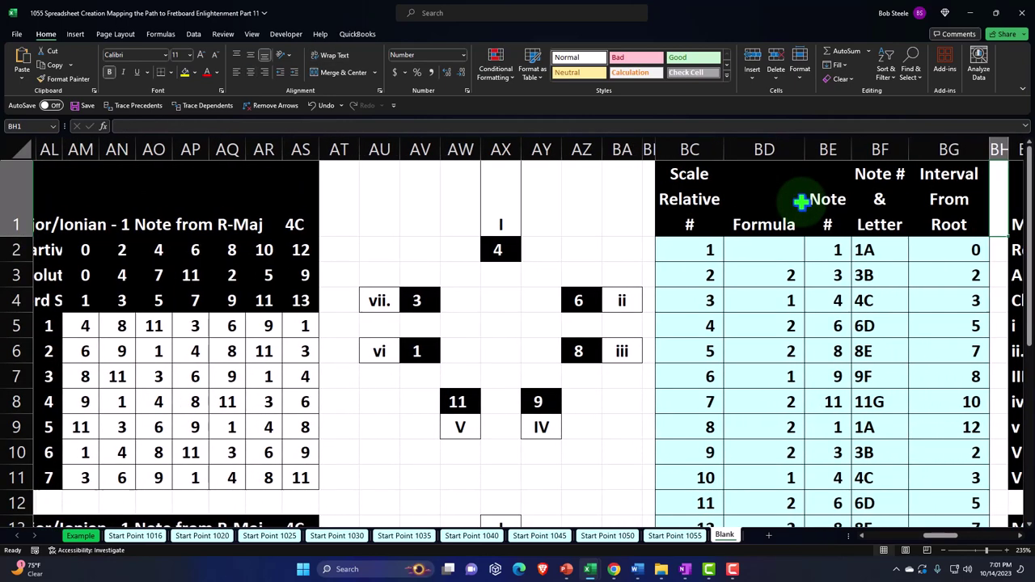
key("Right")
key("Right")
key("Right")
key("Right")
key("Right")
key("Right")
key("Right")
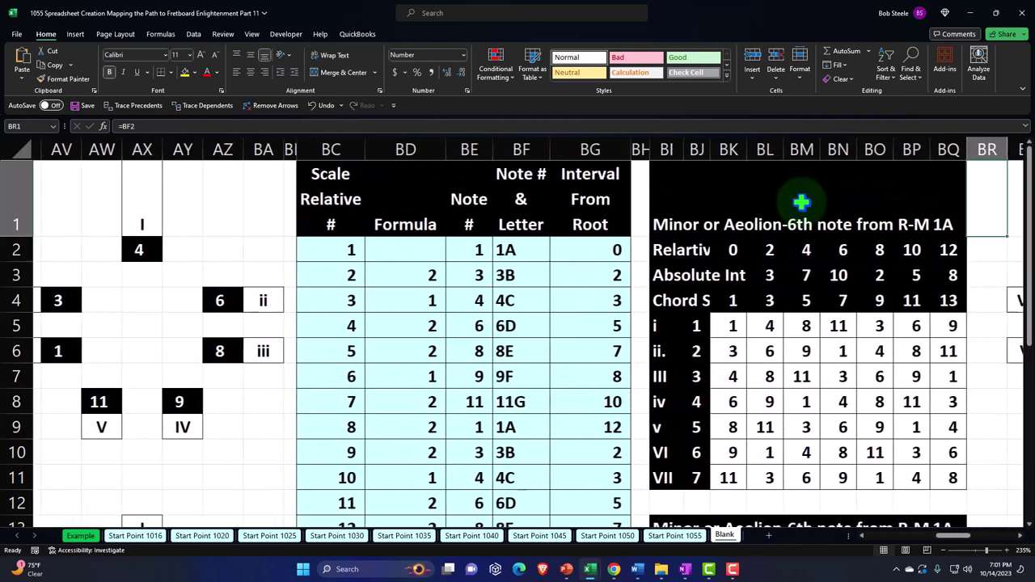
key("Left")
key("Left")
key("Left")
key("Left")
key("Left")
key("Left")
key("Right")
key("Right")
key("Right")
key("Right")
key("Right")
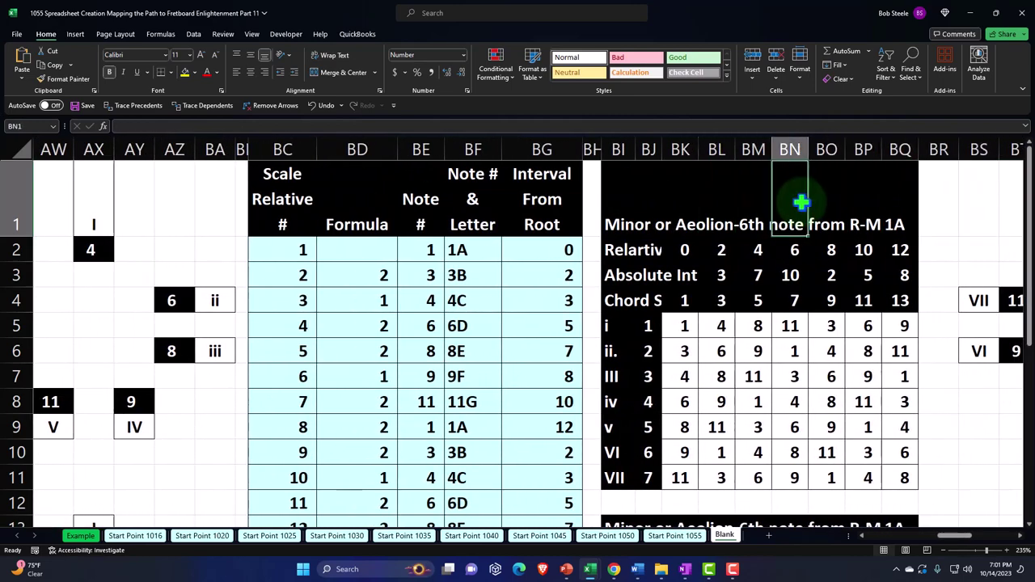
Review the Minor/Aeolian chord diagram in columns BS to BY
key("Right")
key("Right")
key("Right")
key("Right")
key("Right")
key("Right")
key("Right")
key("Right")
key("Right")
key("Right")
key("Right")
key("Right")
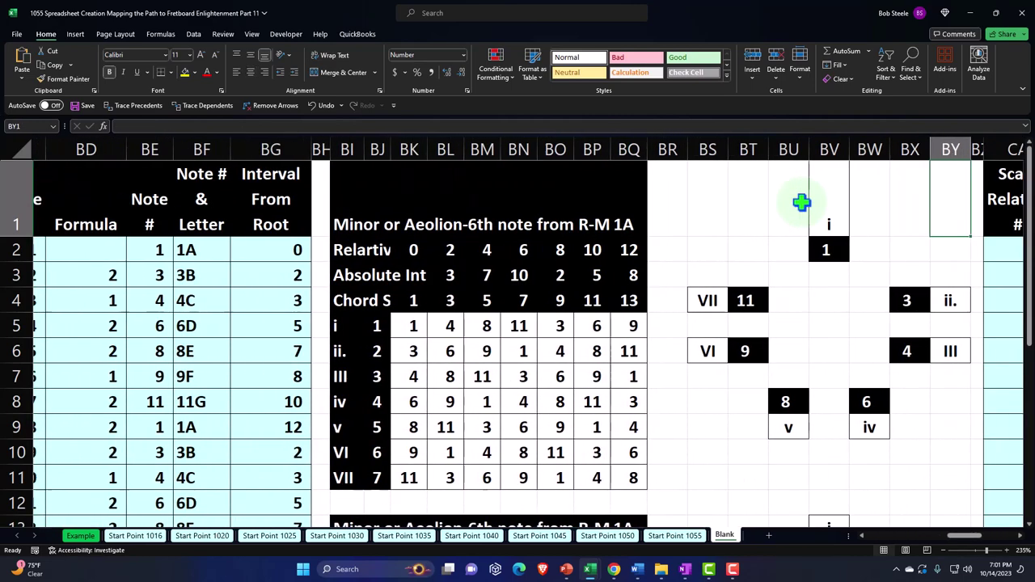
Review the Dorian scale table, numeric chord table and chord diagram from column CA onward
key("Right")
key("Right")
key("Right")
key("Right")
key("Right")
key("Right")
key("Right")
key("Right")
key("Right")
key("Right")
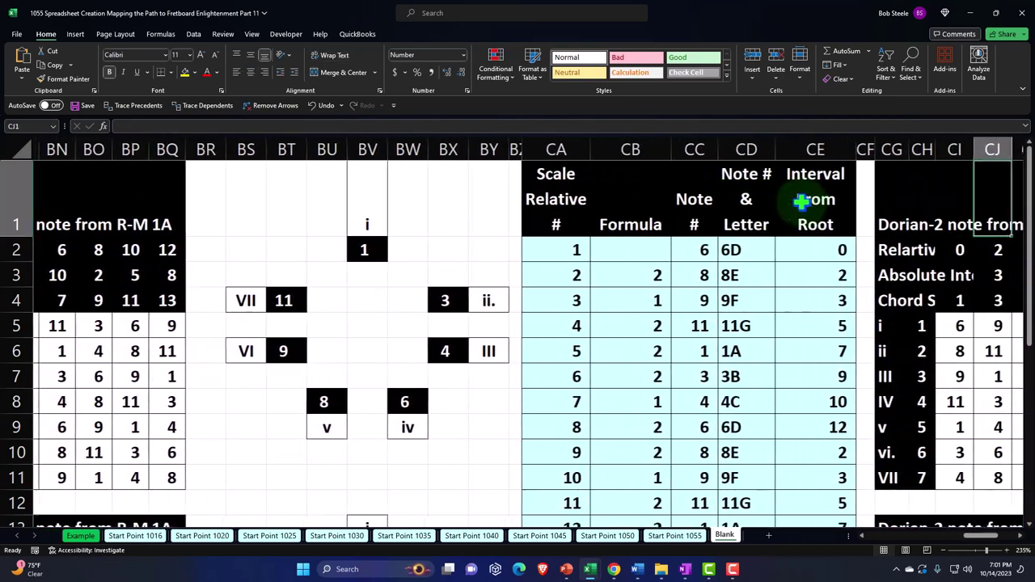
key("Right")
key("Right")
key("Right")
key("Right")
key("Right")
key("Right")
key("Right")
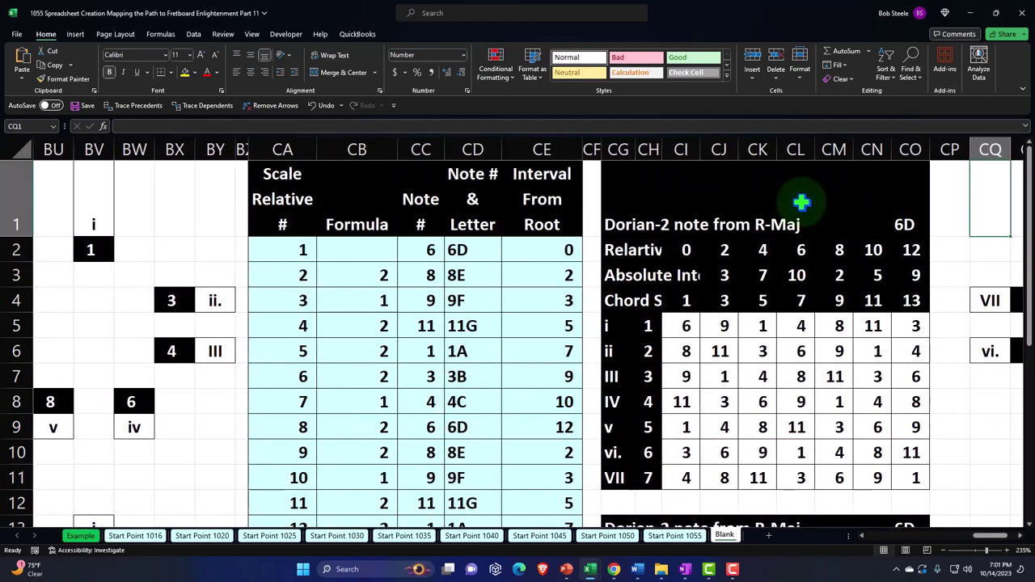
key("Right")
key("Right")
key("Right")
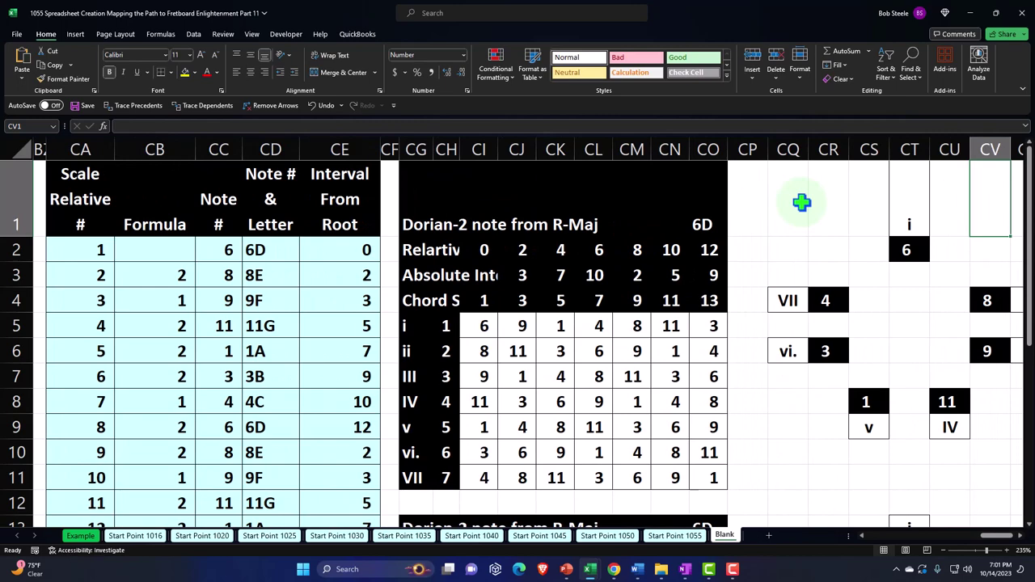
Go back across the Dorian and Minor sections to the Major/Ionian scale table
key("Left")
key("Left")
key("Left")
key("Left")
key("Left")
key("Left")
key("Left")
key("Left")
key("Left")
key("Left")
key("Left")
key("Left")
key("Left")
key("Left")
key("Left")
key("Left")
key("Left")
key("Left")
key("Left")
key("Left")
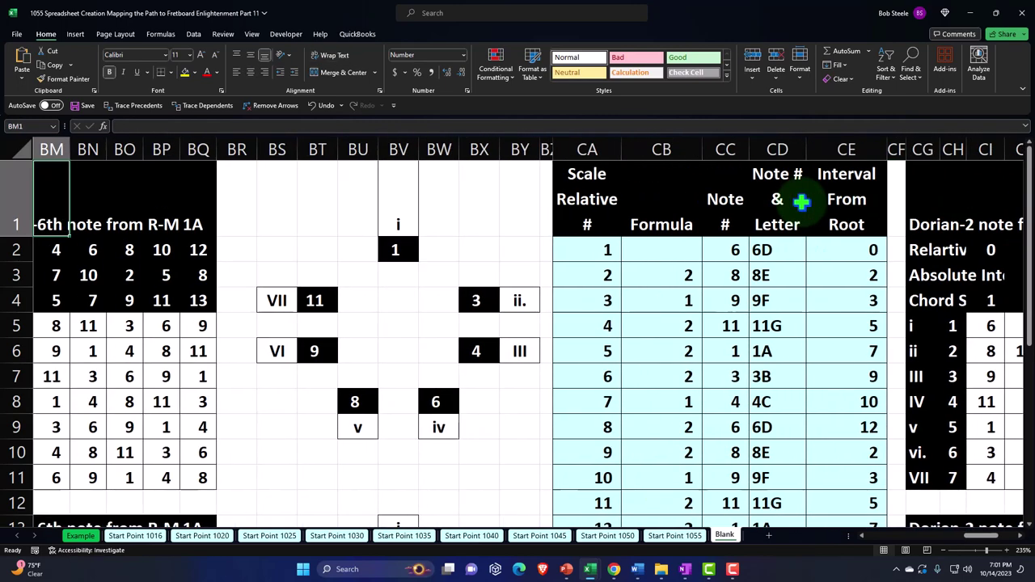
key("Left")
key("Left")
key("Left")
key("Left")
key("Left")
key("Left")
key("Left")
key("Left")
key("Left")
key("Left")
key("Left")
key("Left")
key("Left")
key("Left")
key("Left")
key("Left")
key("Left")
key("Left")
key("Left")
key("Left")
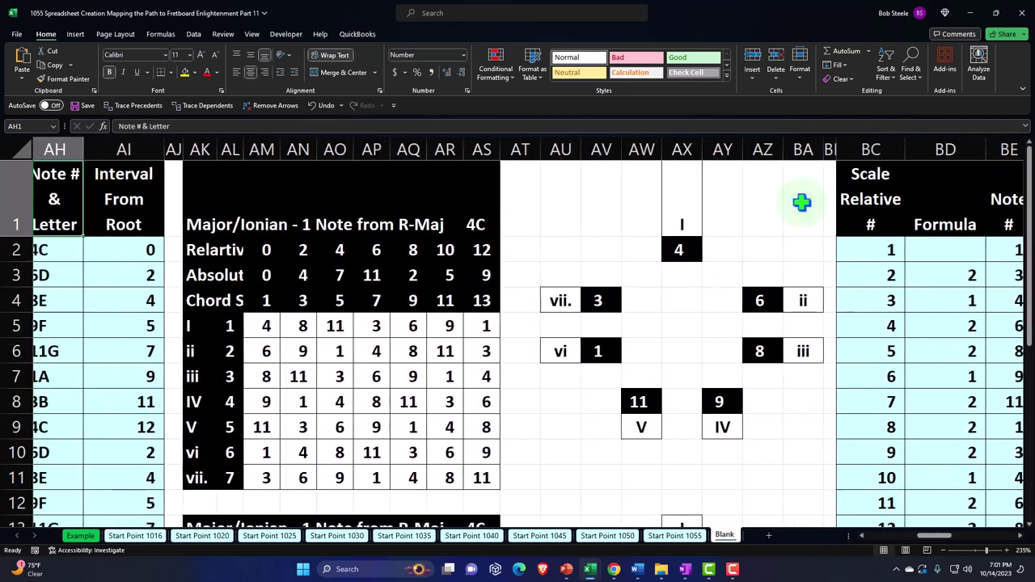
key("Left")
key("Left")
key("Left")
Inspect the numeric Major/Ionian chord diagram, including the cell reference behind the vi chord in AV6
key("Right")
key("Right")
key("Right")
key("Right")
key("Right")
key("Right")
key("Right")
key("Right")
key("Right")
key("Right")
key("Right")
key("Right")
key("Right")
key("Right")
key("Right")
key("Right")
key("Right")
key("Right")
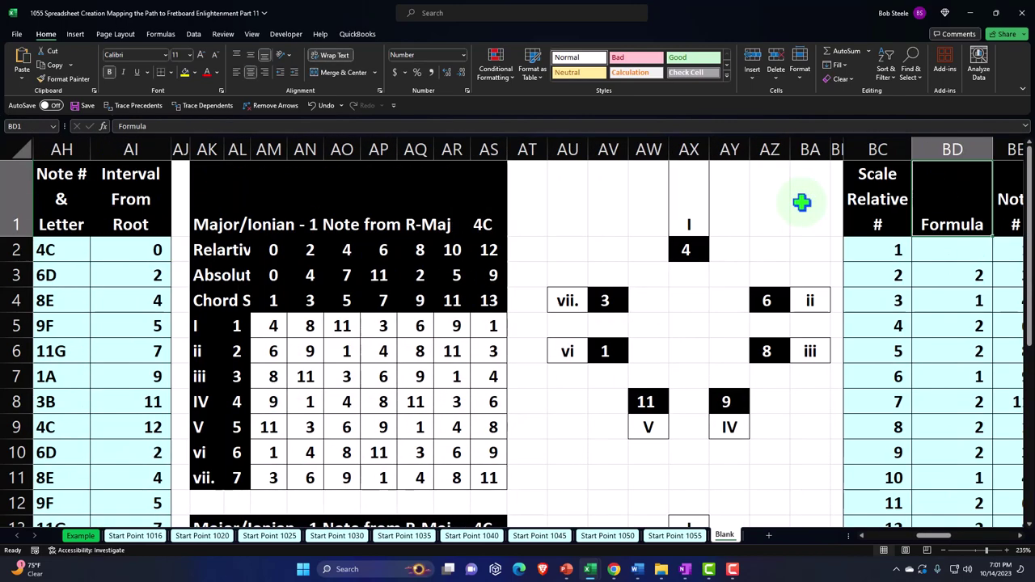
key("Down")
key("Down")
key("Down")
key("Down")
key("Down")
key("Left")
key("Left")
key("Left")
key("Left")
key("Left")
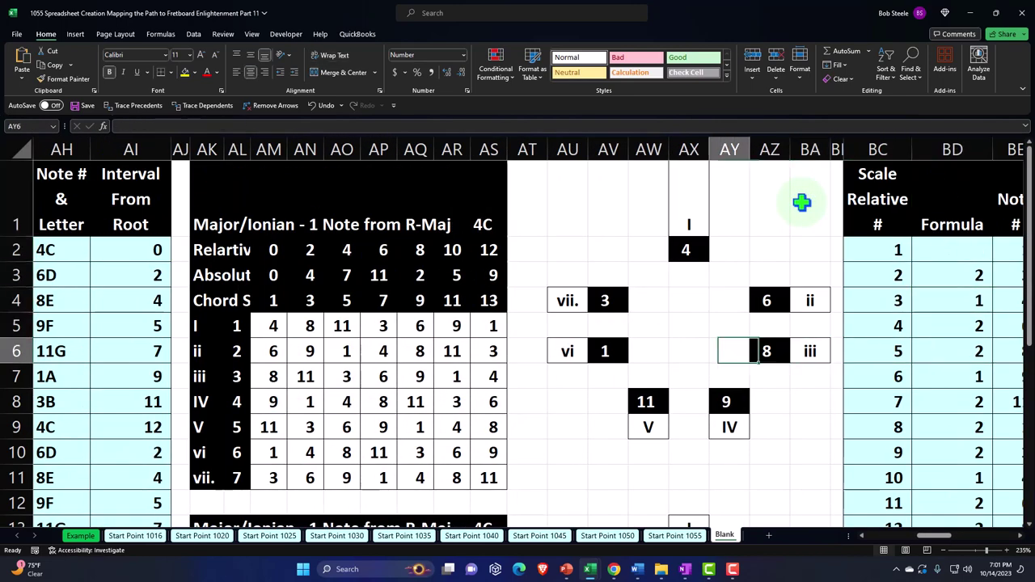
key("Left")
key("Left")
key("Left")
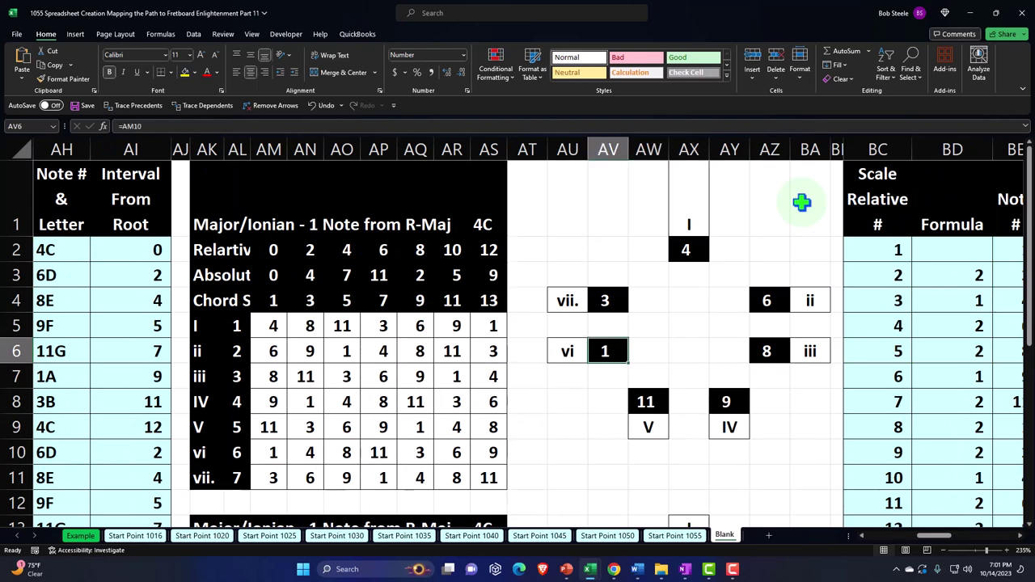
Inspect the references for the I, vi, ii and iii chords in the number-and-letter Major/Ionian diagram: AX14, AV18, AZ16 and AZ18
scroll(802, 204, "down", 3)
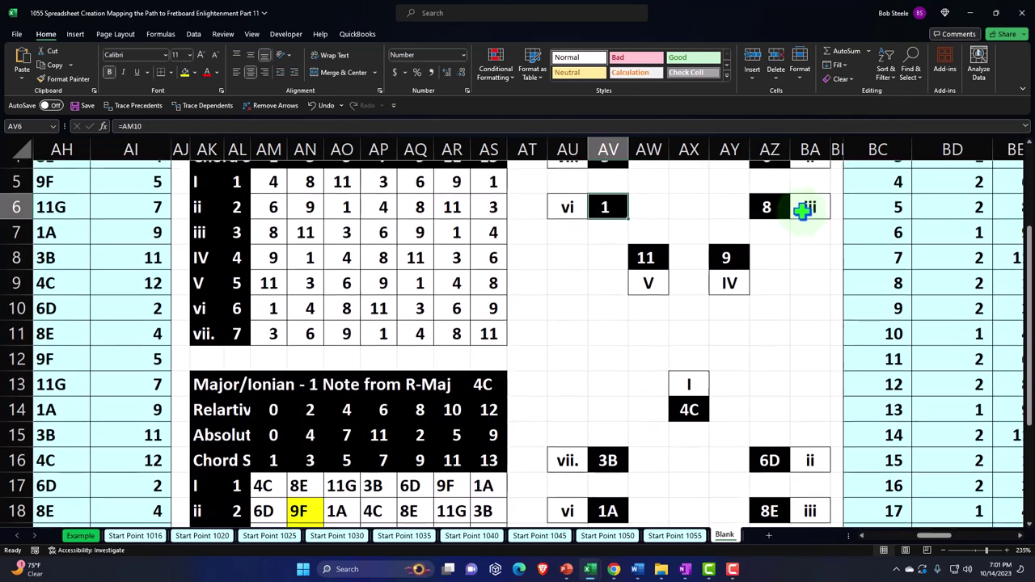
left_click(688, 249)
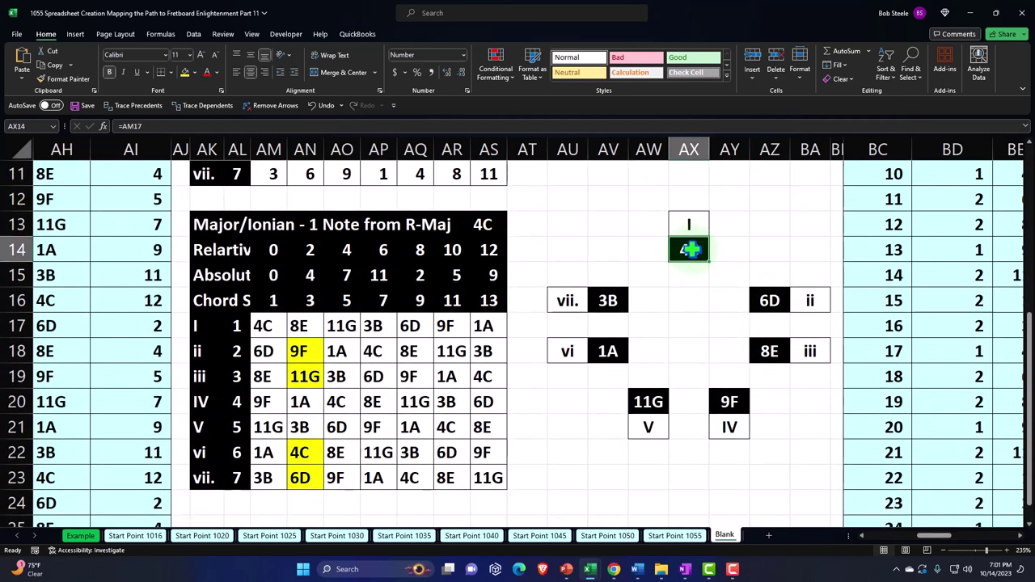
left_click(610, 351)
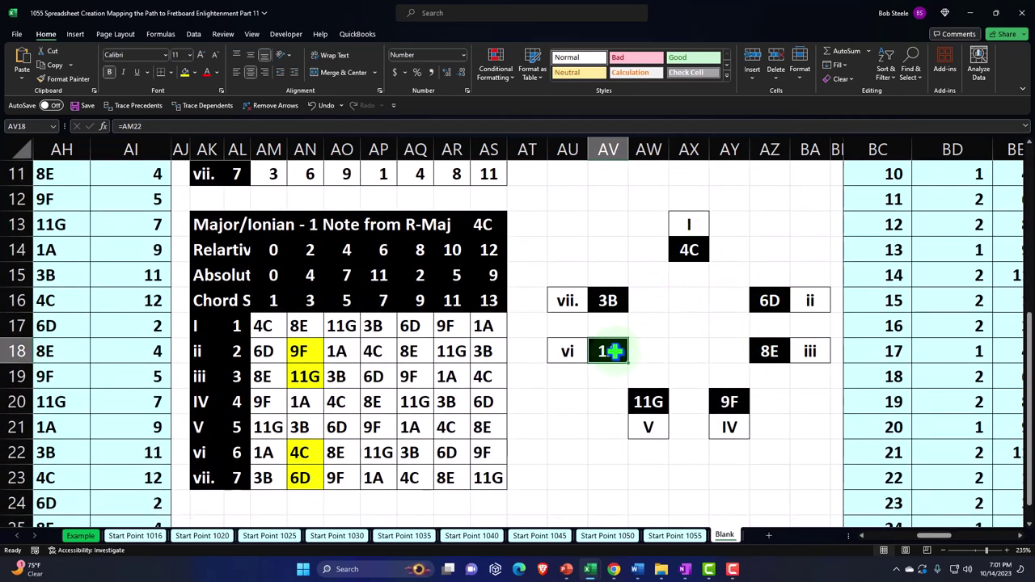
left_click(769, 300)
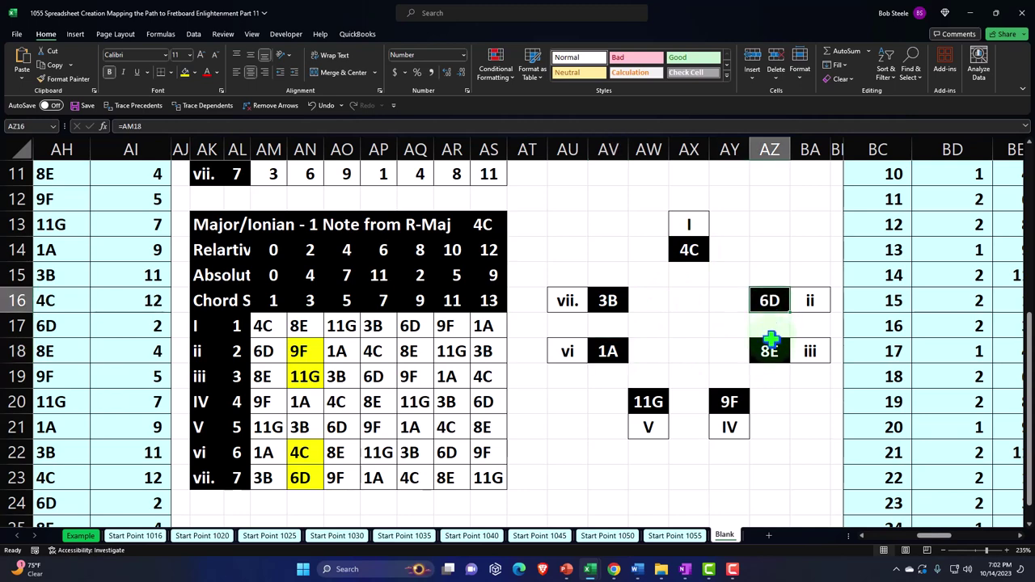
left_click(769, 349)
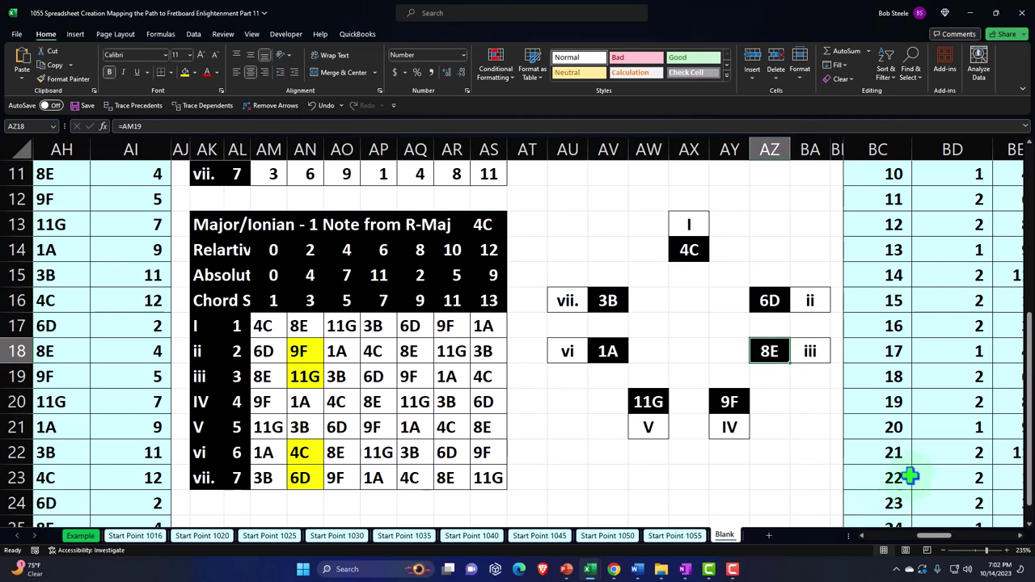
Copy the whole Dorian section, columns BZ to CW, and paste it with formulas and formatting starting at CX1
scroll(910, 463, "up", 4)
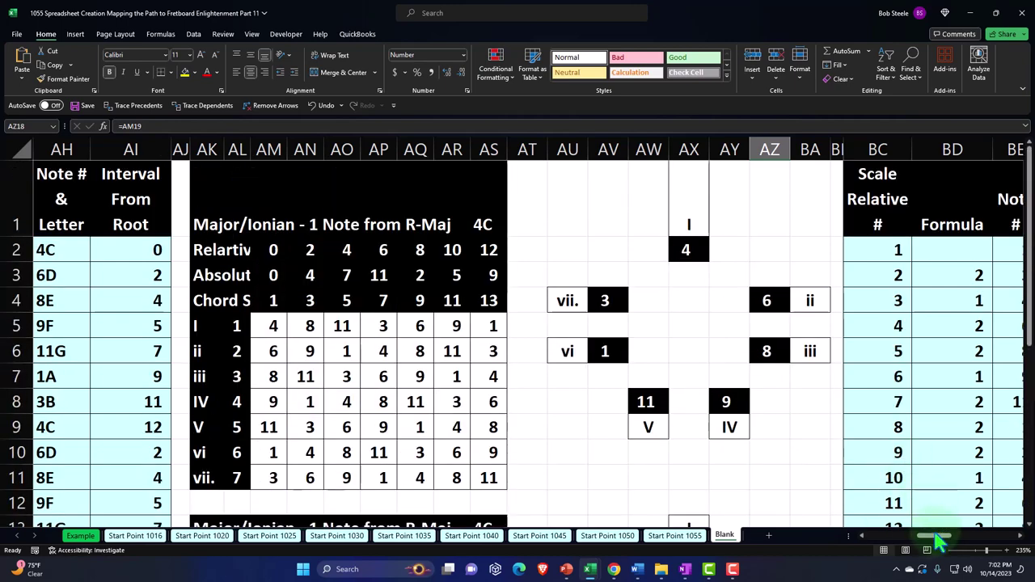
left_click_drag(945, 538, 1000, 542)
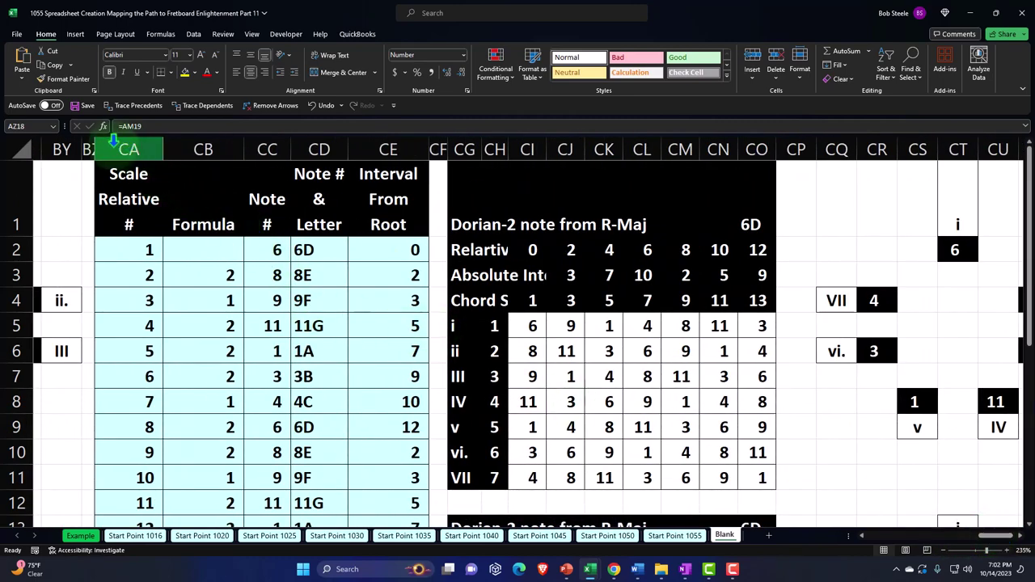
left_click(88, 148)
left_click_drag(89, 148, 866, 249)
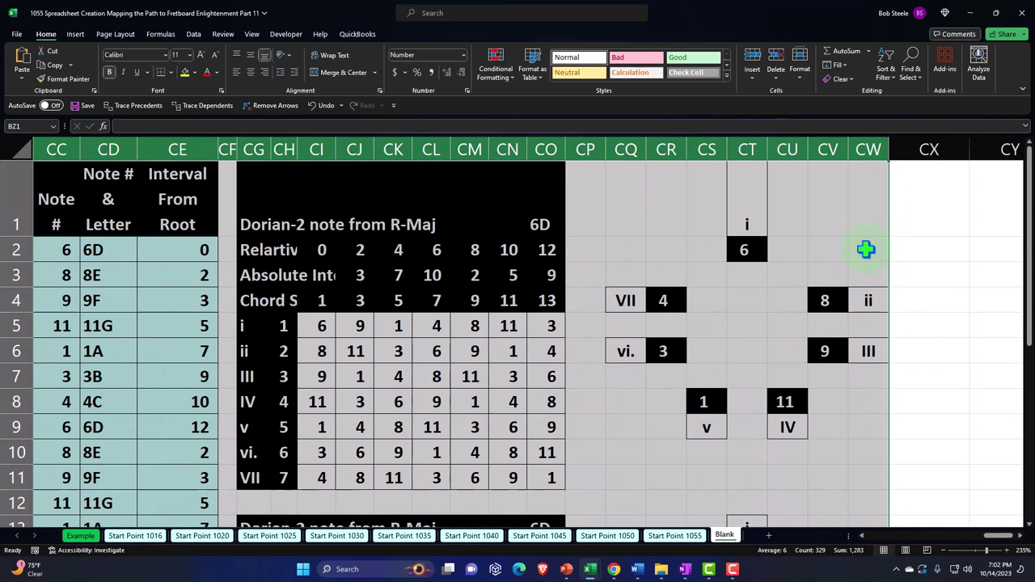
key("ctrl+c")
left_click(917, 194)
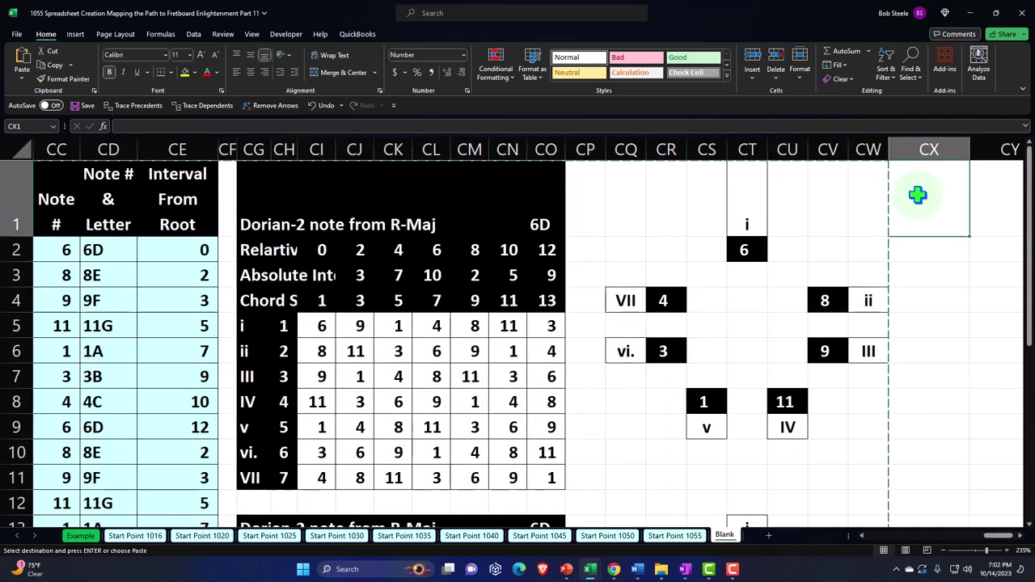
scroll(917, 194, "right", 5)
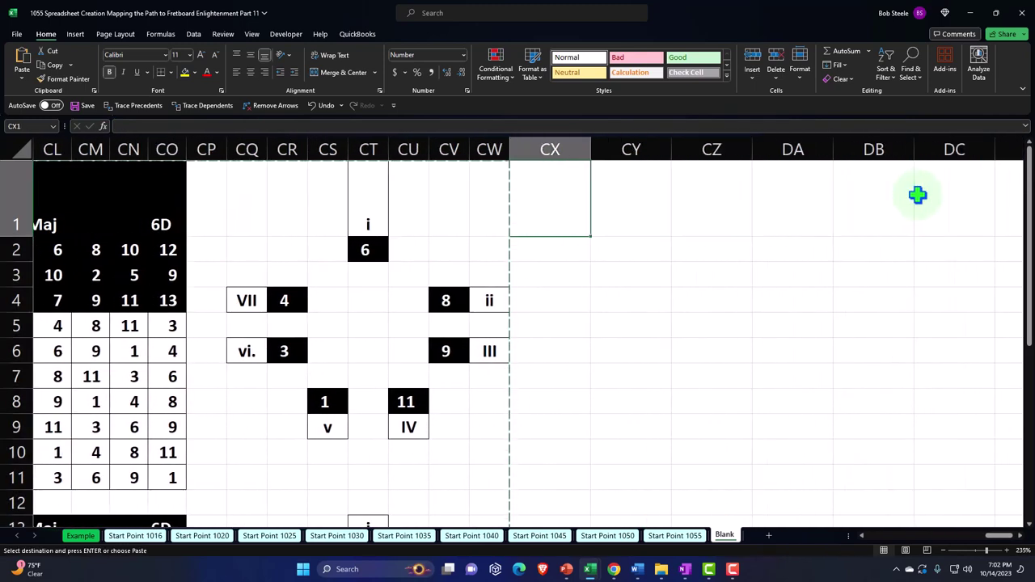
right_click(545, 177)
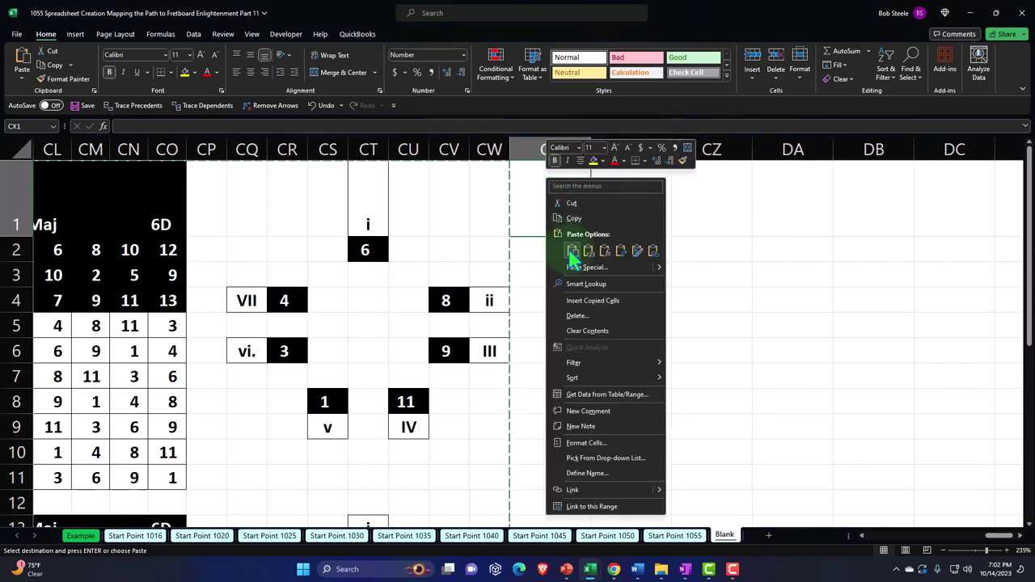
left_click(620, 257)
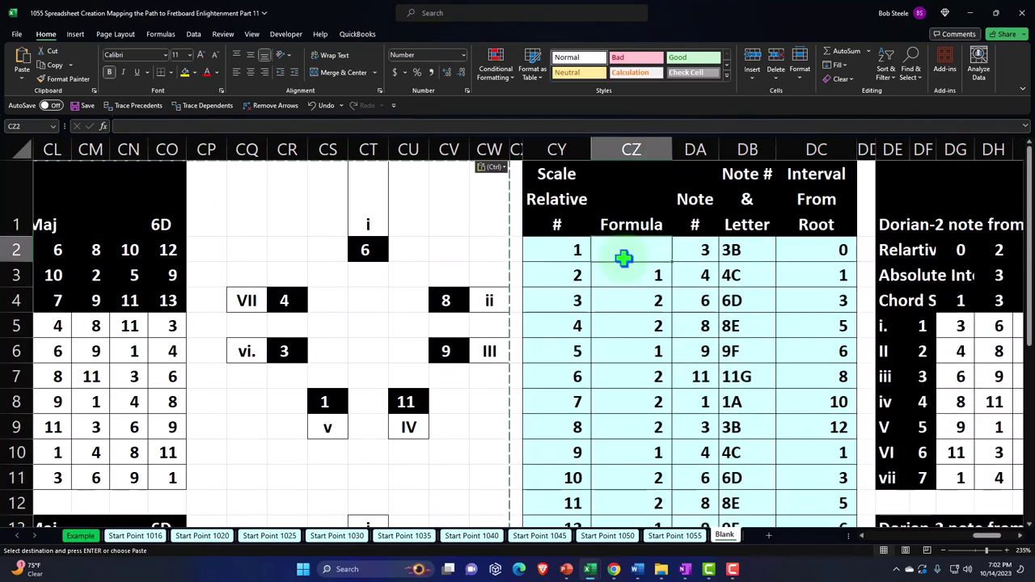
Link the first note number of the copied section, DA2, to the third Major/Ionian scale note with =AG4
key("Right")
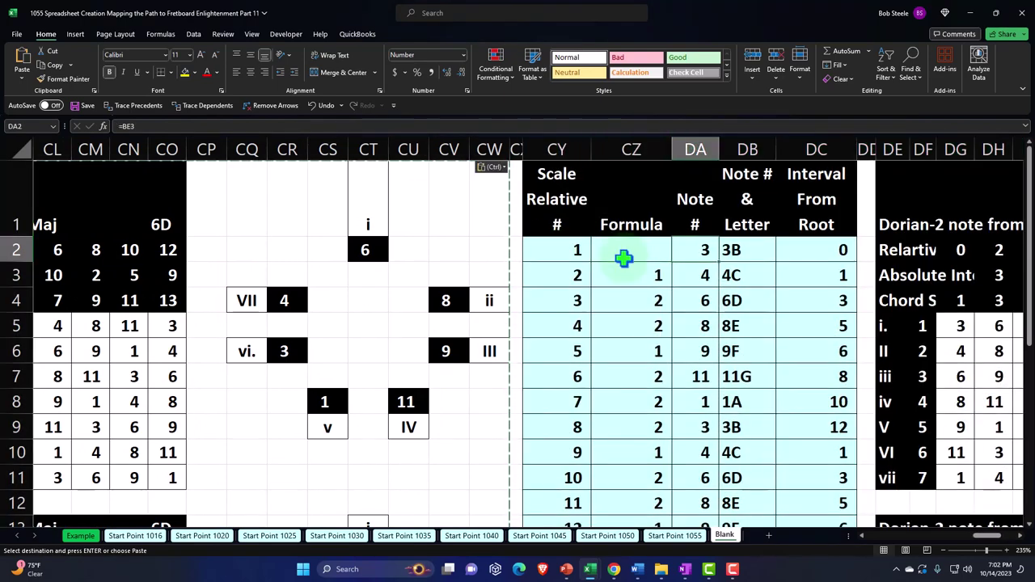
type("=")
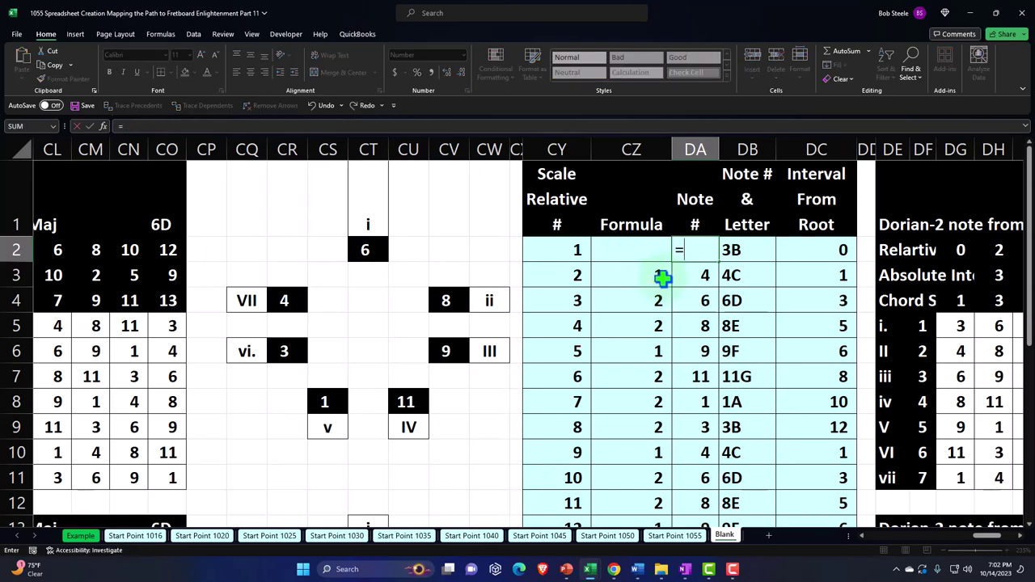
key("Left")
key("Left")
key("Left")
key("Left")
key("Left")
key("Left")
key("Left")
key("Left")
key("Left")
key("Left")
key("Left")
key("Left")
key("Left")
key("Left")
key("Left")
key("Left")
key("Left")
key("Left")
key("Left")
key("Left")
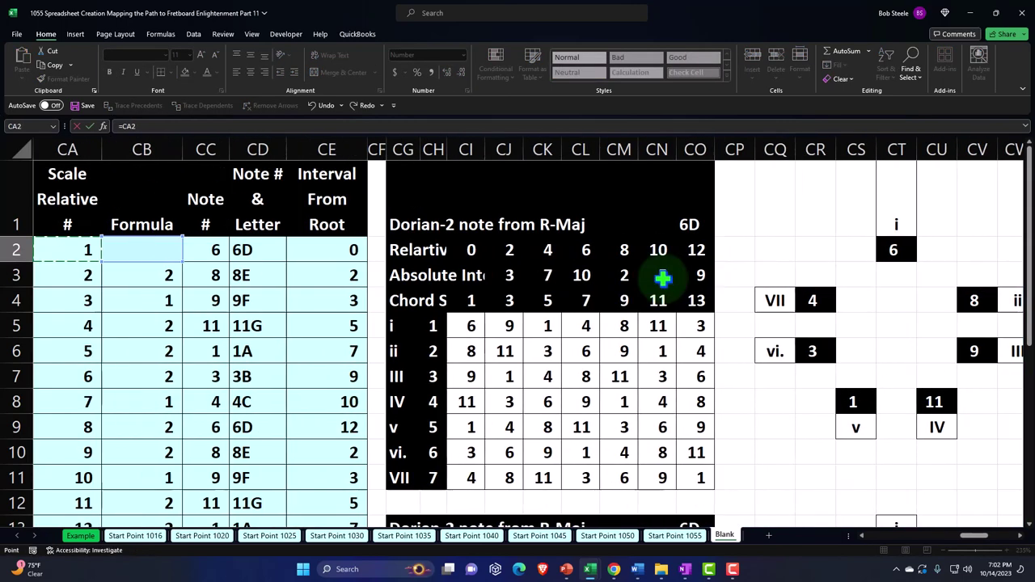
key("Left")
key("Left")
key("Left")
key("Left")
key("Left")
key("Left")
key("Left")
key("Left")
key("Left")
key("Left")
key("Left")
key("Left")
key("Left")
key("Left")
key("Left")
key("Left")
key("Left")
key("Left")
key("Left")
key("Left")
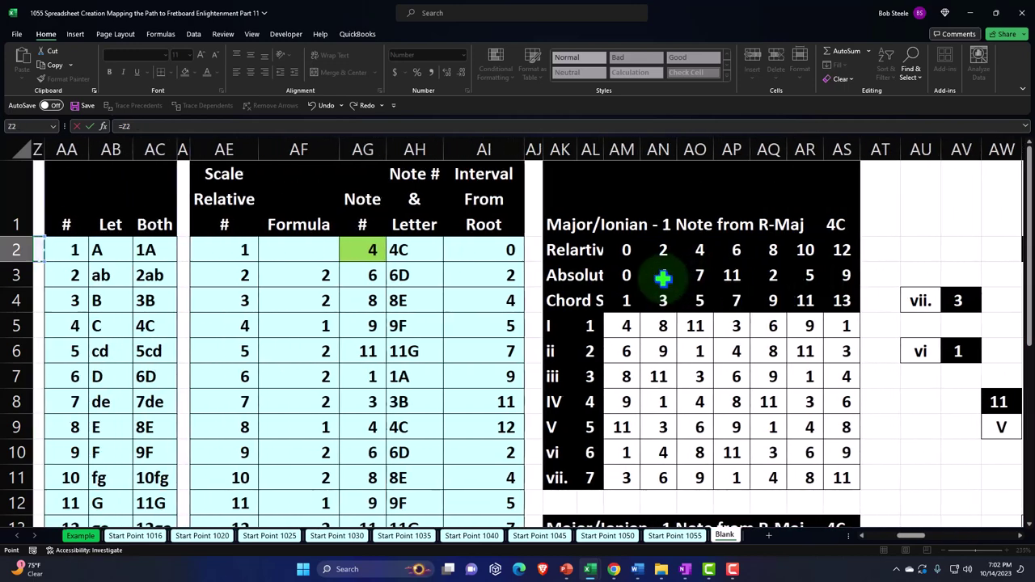
key("Right")
key("Right")
key("Right")
key("Right")
key("Right")
key("Right")
key("Right")
key("Right")
key("Right")
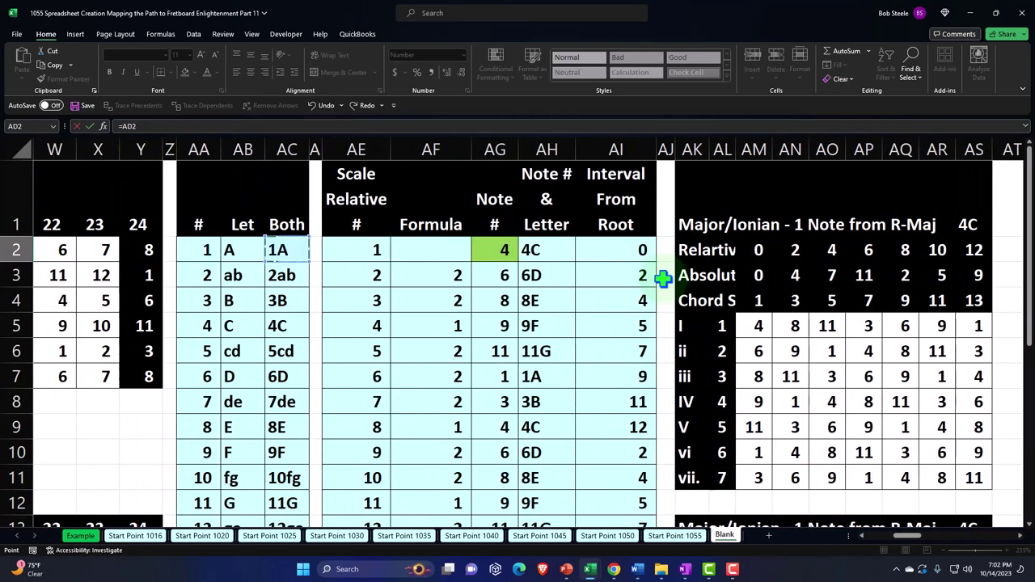
key("Right")
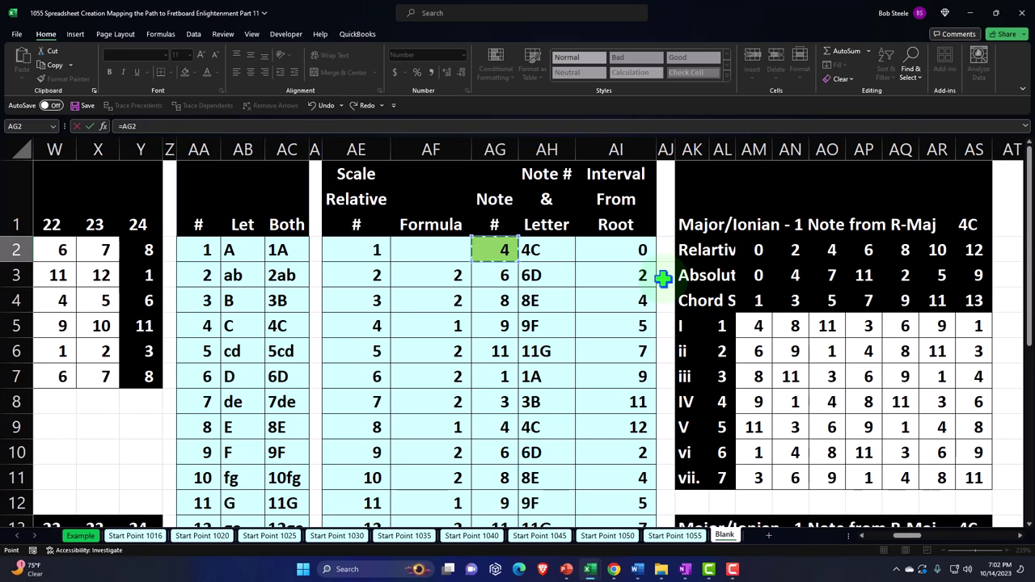
key("Down")
key("Down")
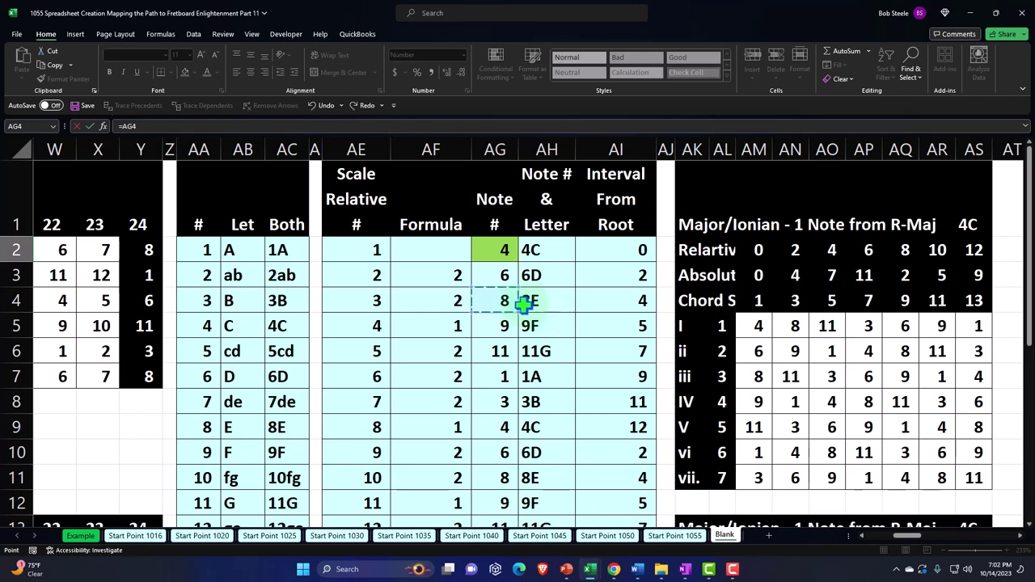
key("Return")
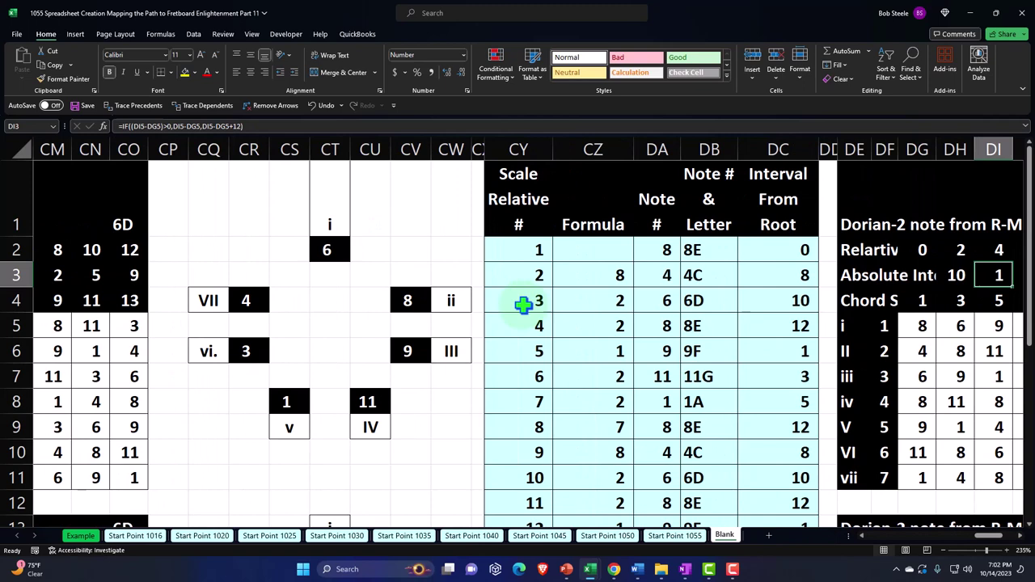
Clear the copied note numbers in the Note # column from DA3 down to DA25
double_click(612, 275)
key("Return")
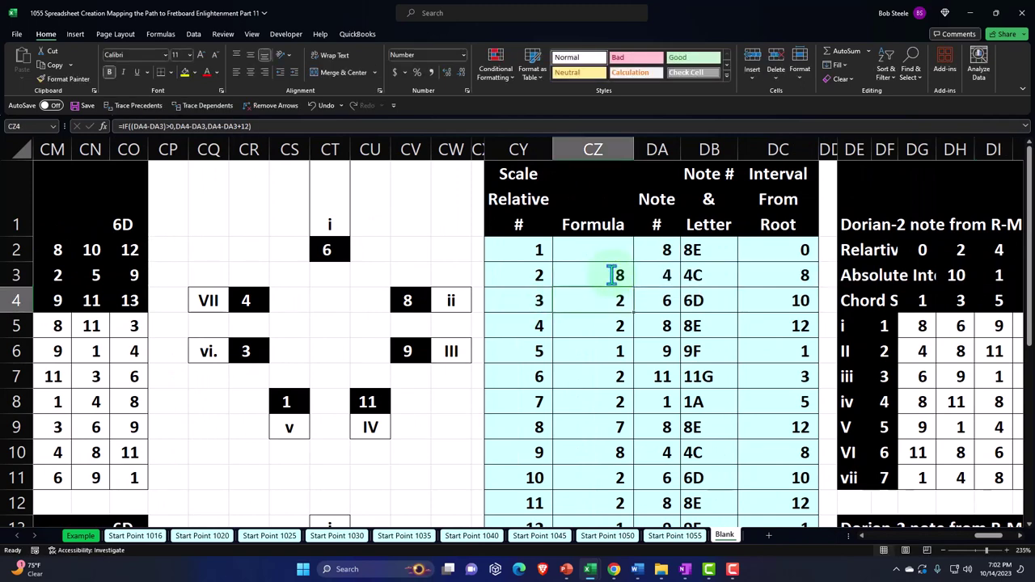
left_click_drag(657, 293, 665, 550)
key("Delete")
scroll(645, 412, "up", 4)
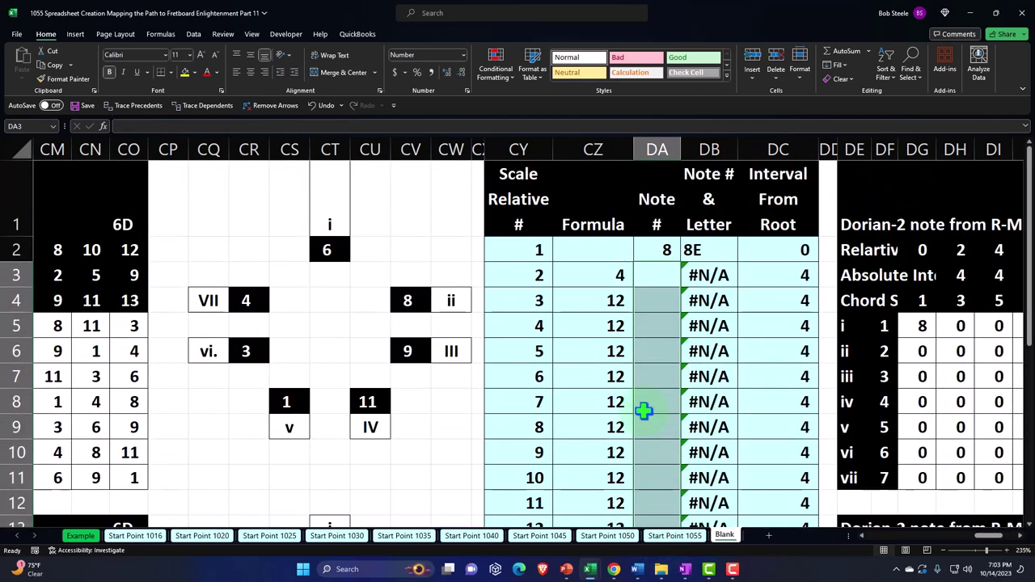
Fill the DA2 formula down the Note # column through scale note 8 in DA9, keeping DA10 empty
left_click(665, 249)
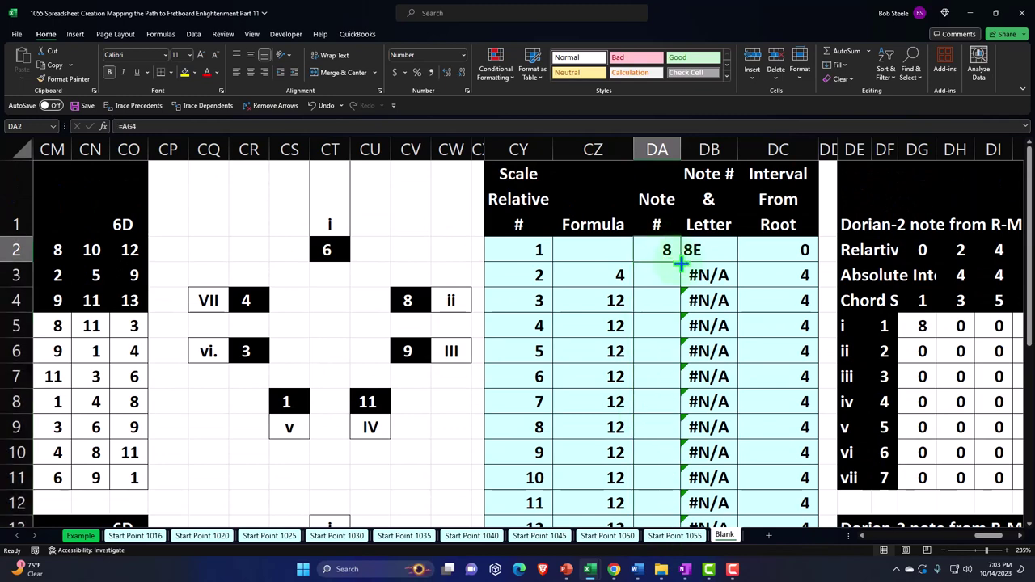
left_click_drag(681, 260, 671, 450)
left_click(668, 453)
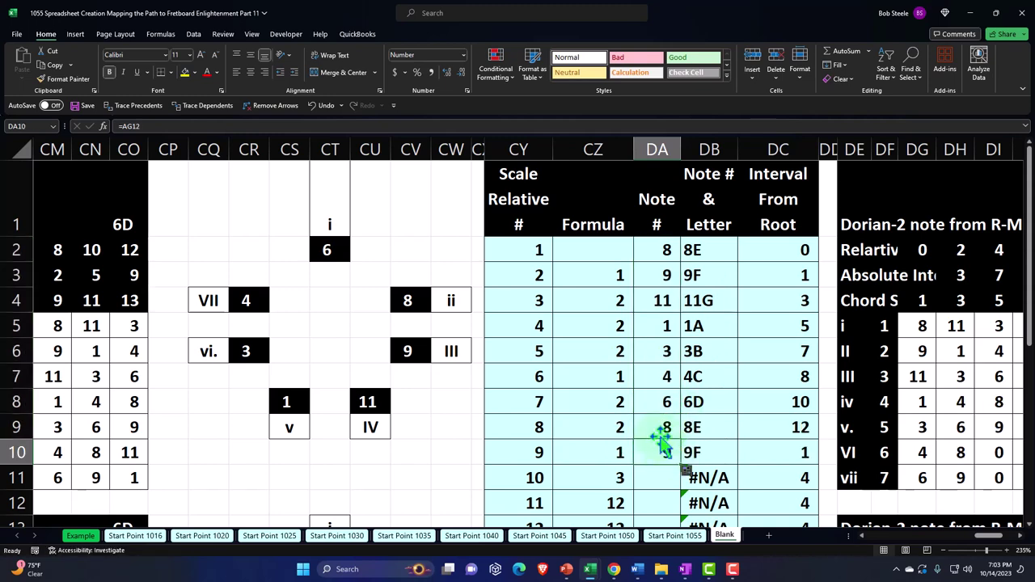
key("Delete")
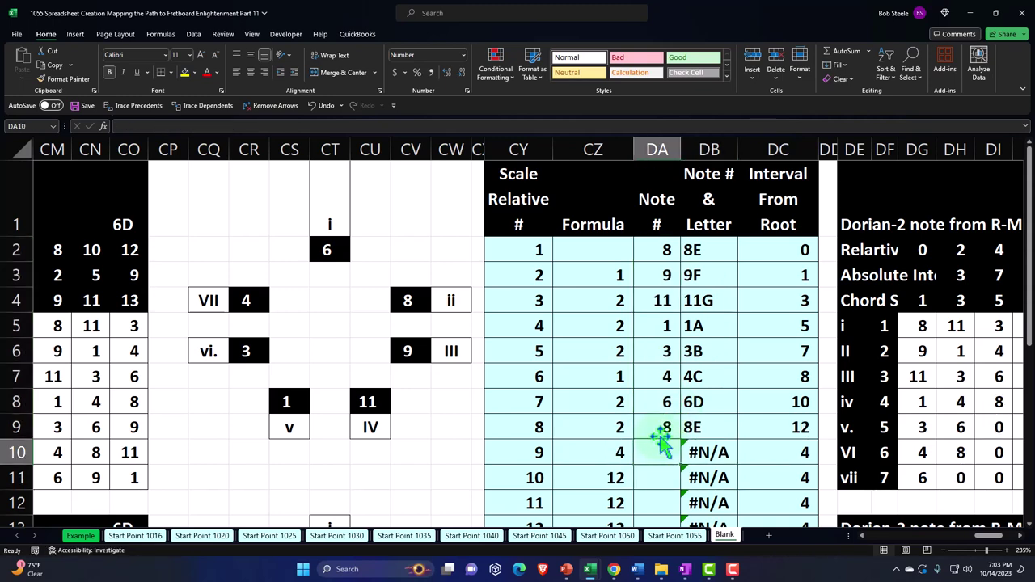
type("=")
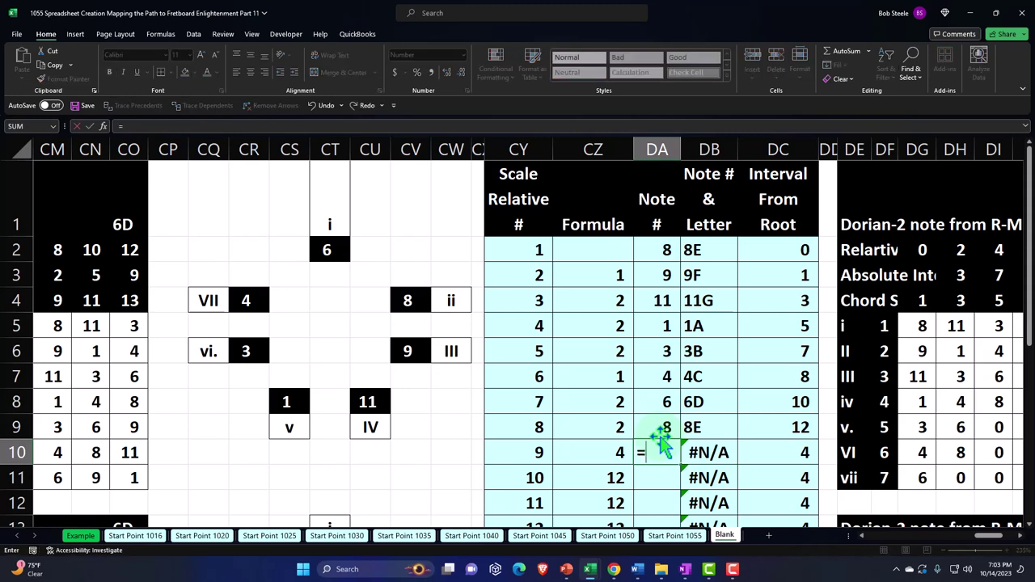
key("Escape")
Make the eighth scale note in DA9 repeat the root note with =DA2
left_click(661, 435)
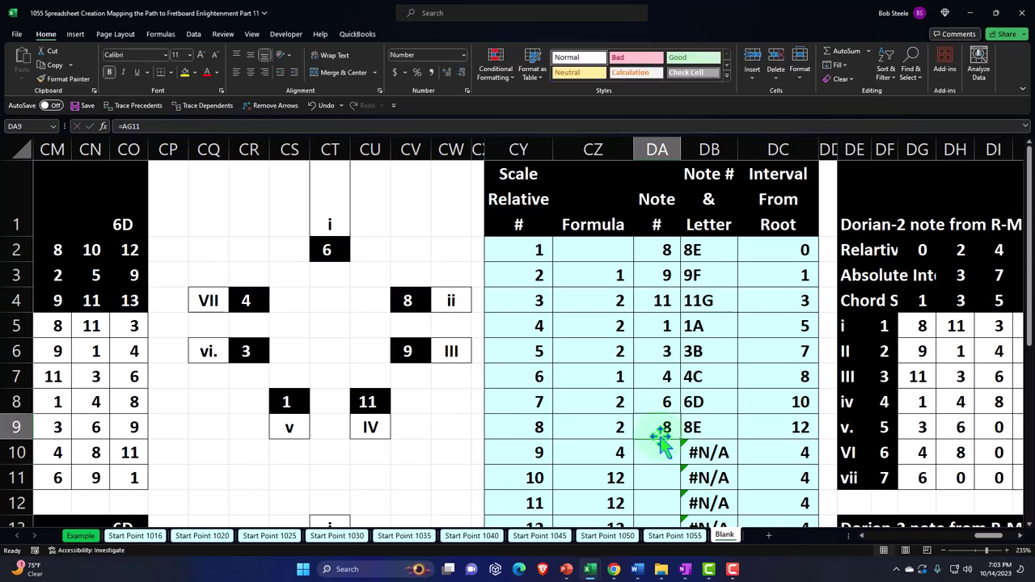
type("=")
key("Up")
key("Up")
key("Up")
key("Up")
key("Up")
key("Up")
key("Up")
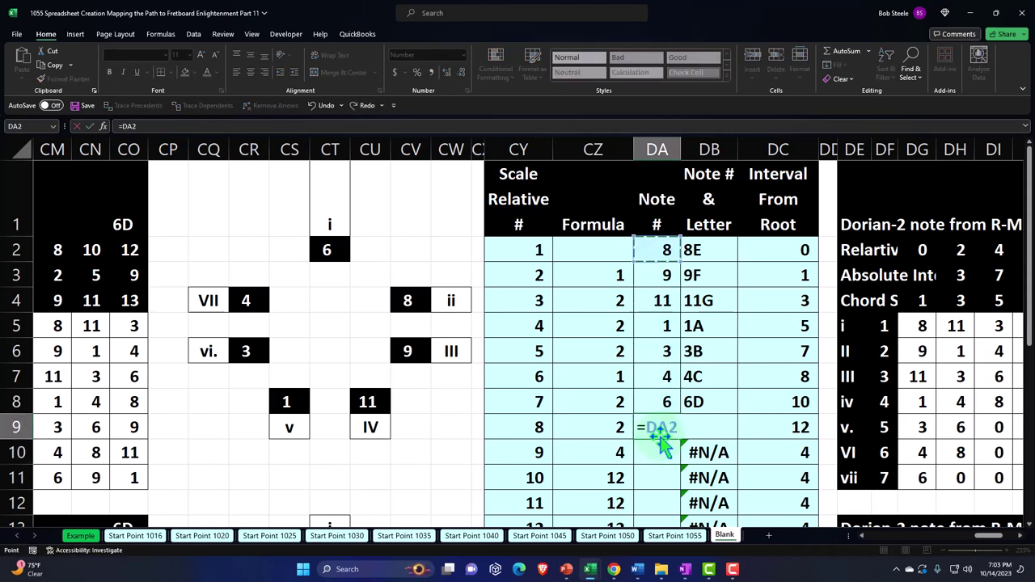
key("Return")
Fill the DA9 formula down the Note # column through scale note 24 in DA25
left_click(663, 432)
scroll(662, 404, "down", 2)
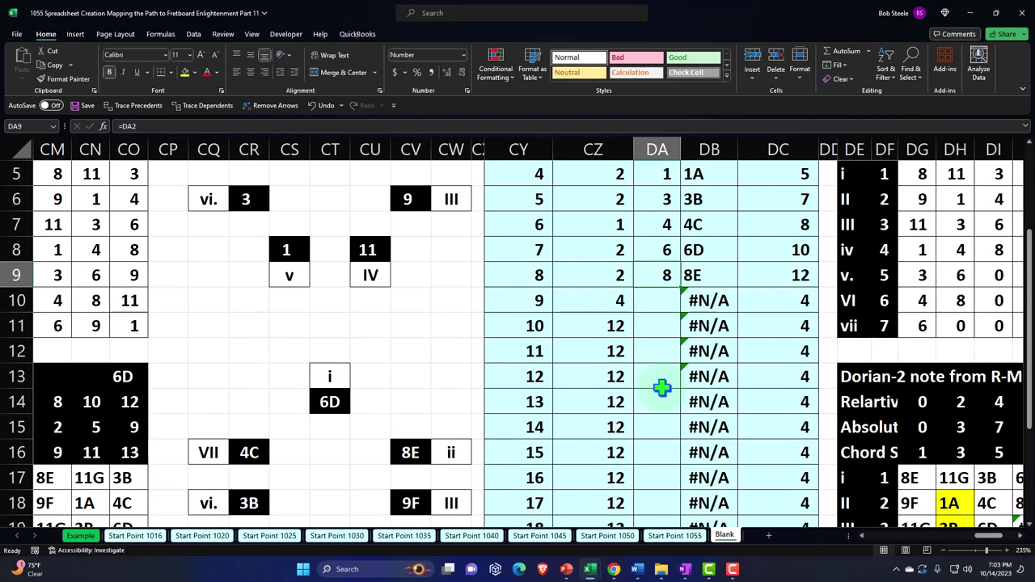
scroll(662, 389, "down", 1)
left_click_drag(680, 211, 669, 488)
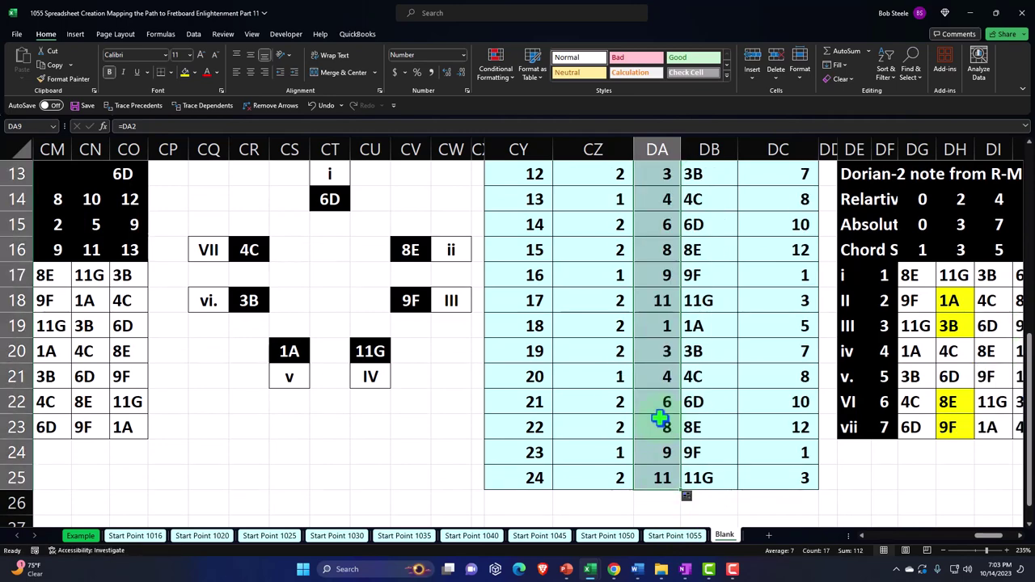
Inspect the IF formulas in CZ3 and CZ4 and go through the interval pattern down the Formula column
scroll(660, 417, "up", 4)
double_click(598, 276)
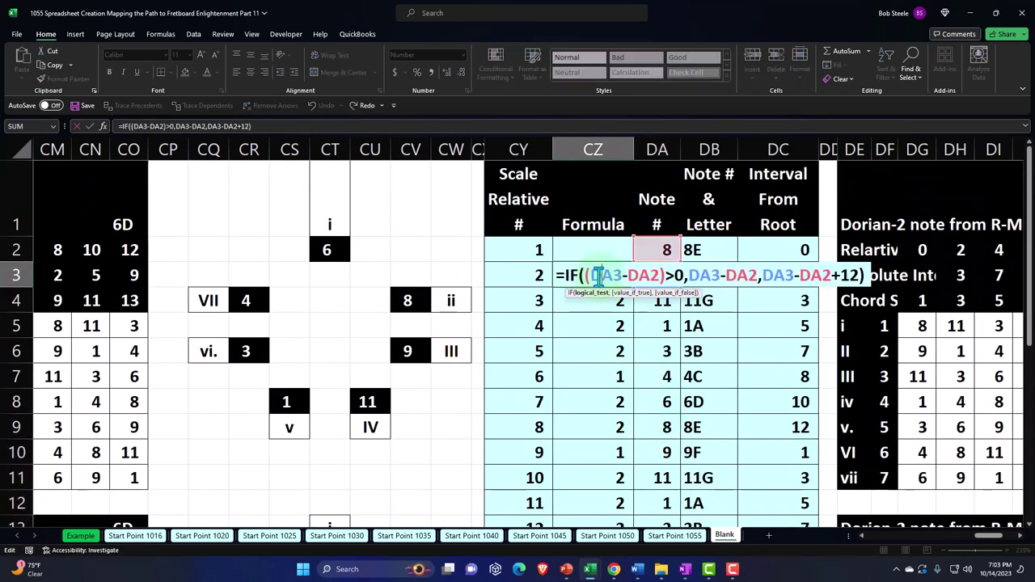
key("Return")
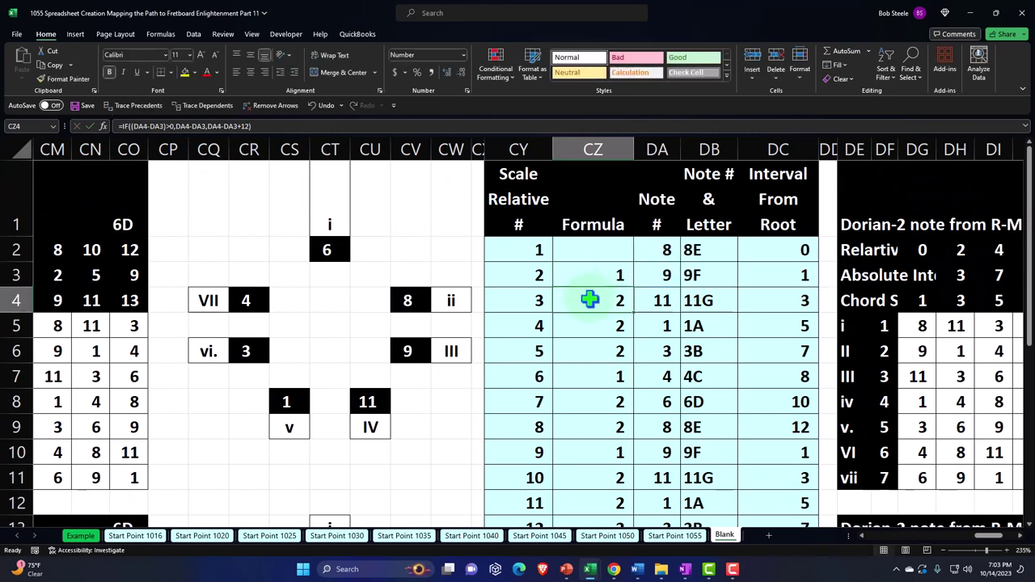
double_click(590, 300)
key("Return")
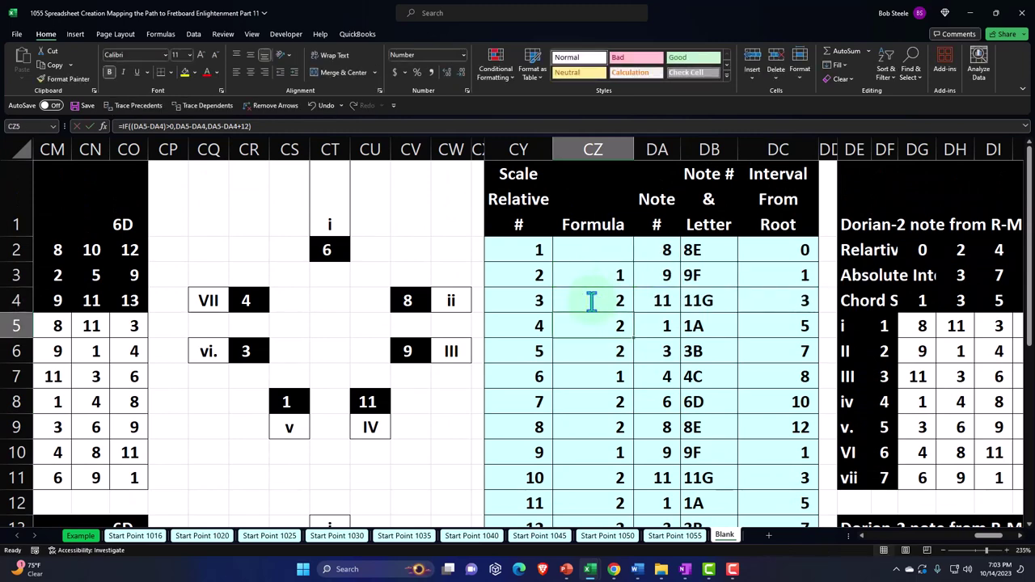
left_click(650, 375)
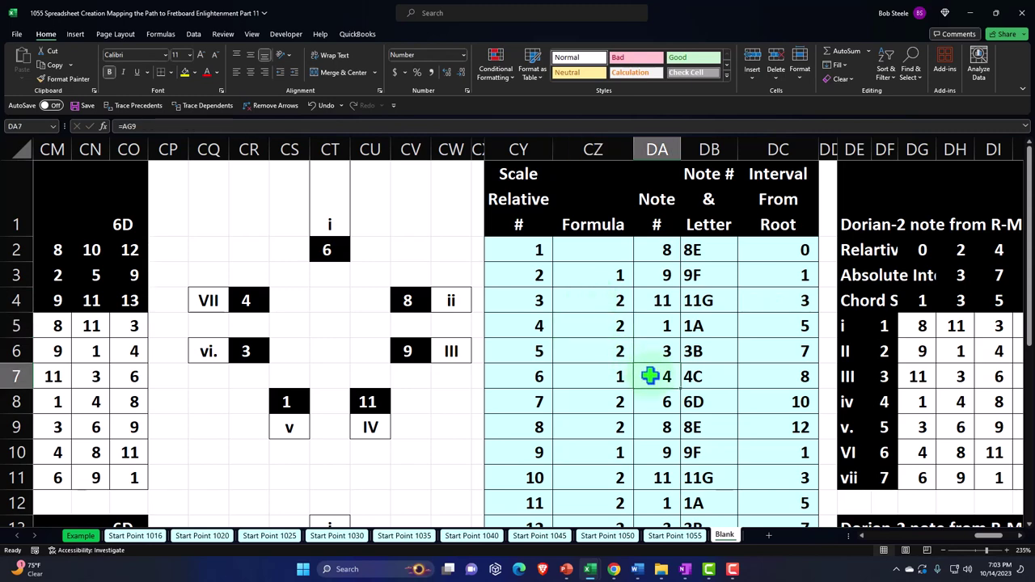
key("Left")
key("Down")
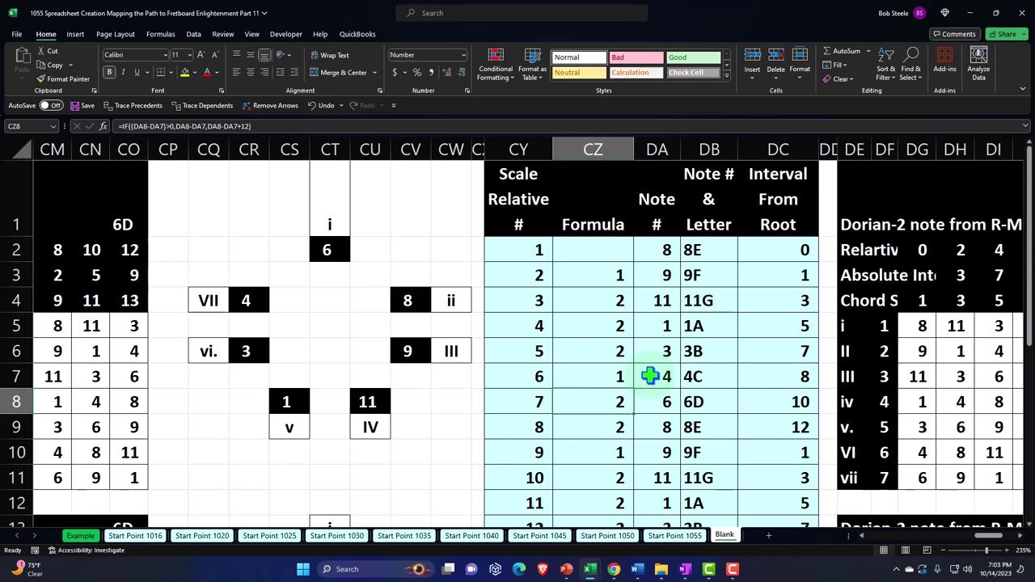
key("Down")
key("Down")
key("Down")
key("Down")
key("Down")
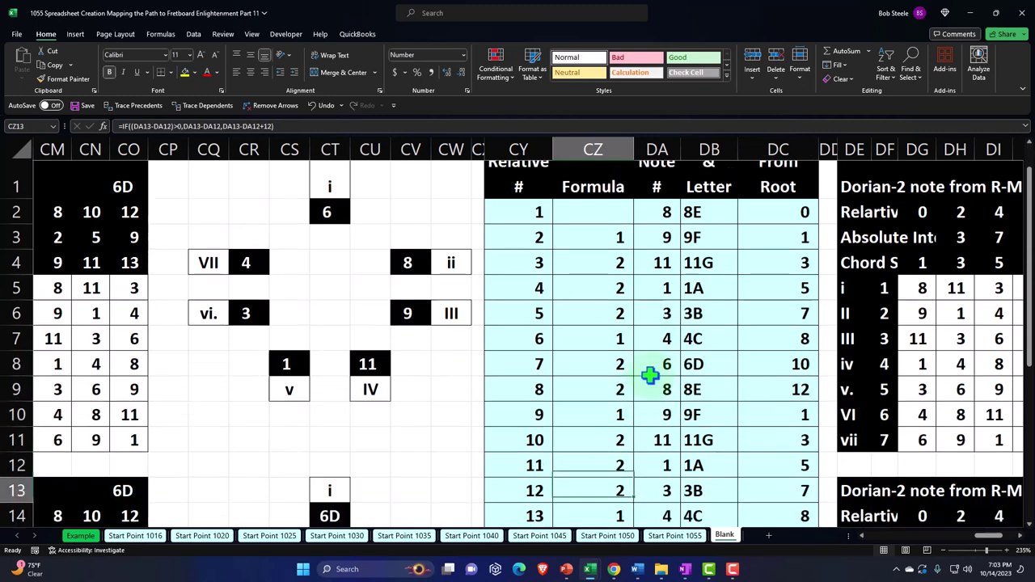
key("Down")
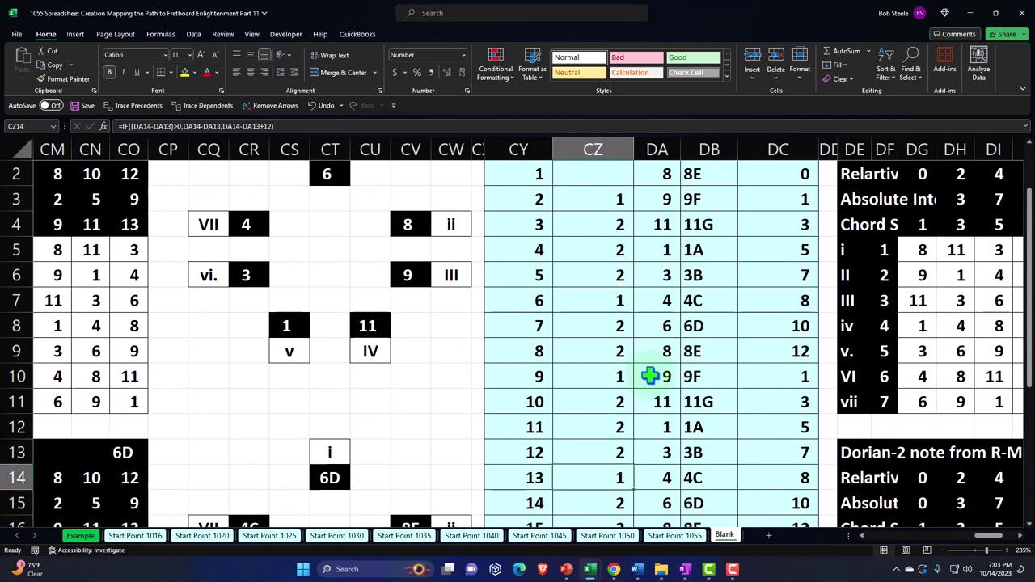
scroll(652, 369, "up", 1)
left_click(613, 277)
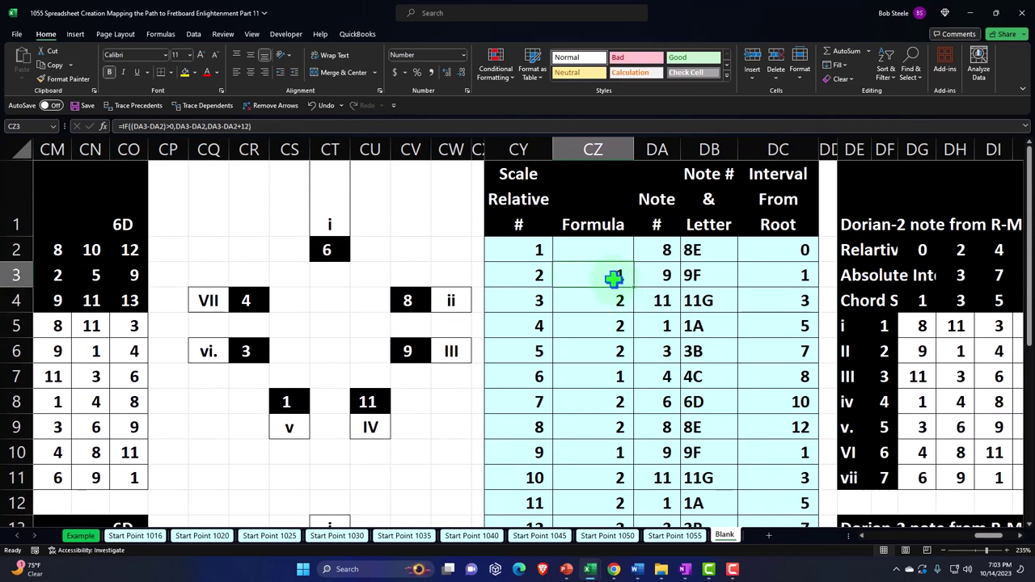
key("Down")
key("Down")
key("Down")
key("Down")
key("Down")
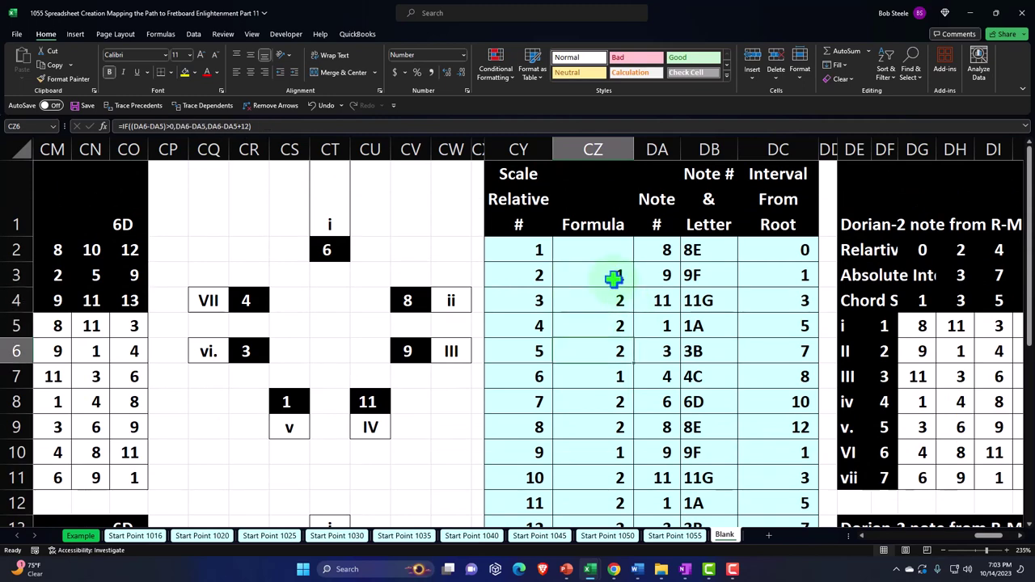
key("Down")
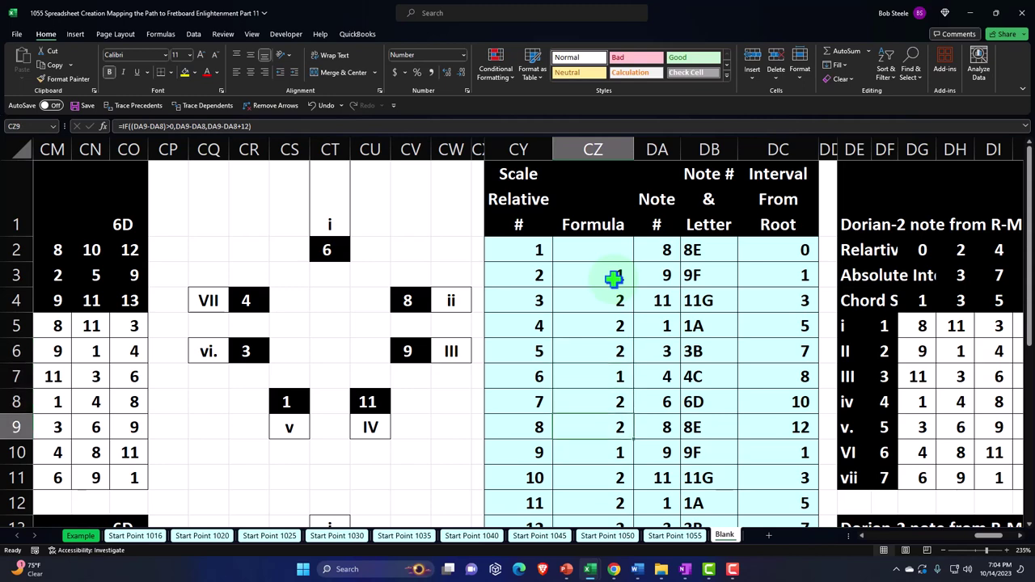
Retitle the copied section's chord table in DE1 as "Phrygian-3 Note from R-Mag"
key("Right")
key("Right")
key("Right")
key("Right")
key("Right")
key("Right")
key("Right")
key("Right")
key("Right")
key("Right")
key("Right")
key("Right")
key("Right")
key("Right")
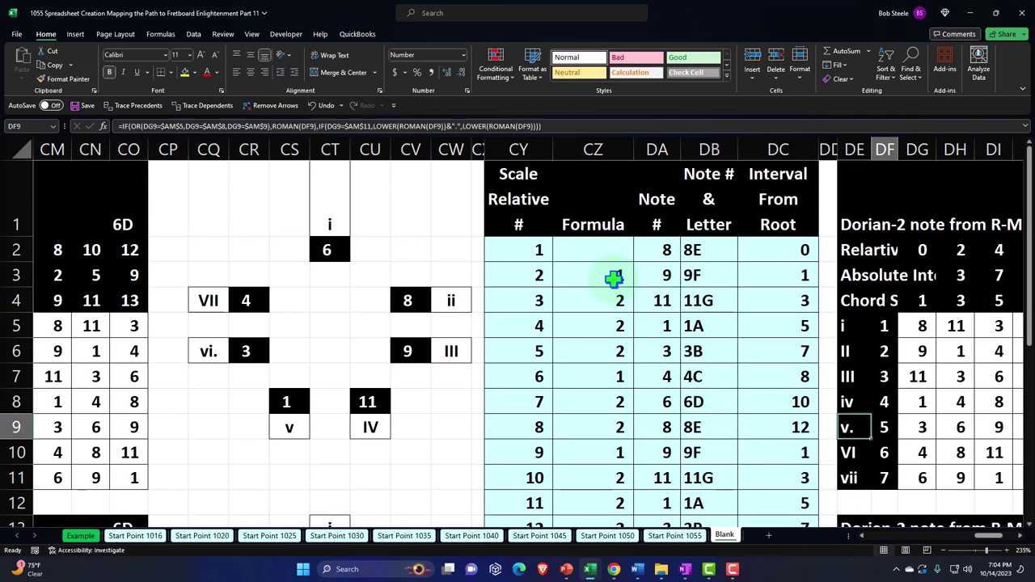
key("Right")
key("Right")
key("Right")
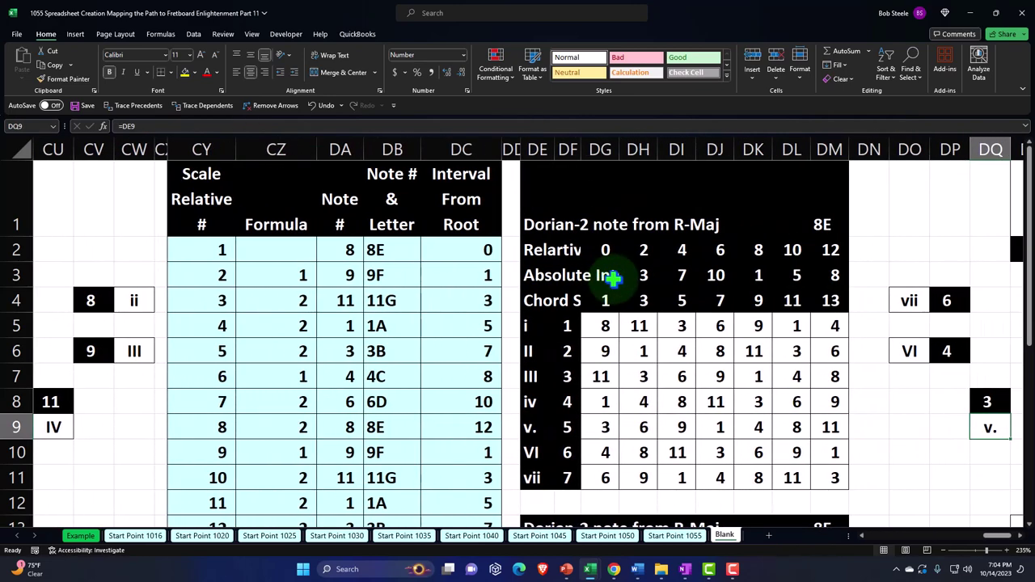
left_click(546, 224)
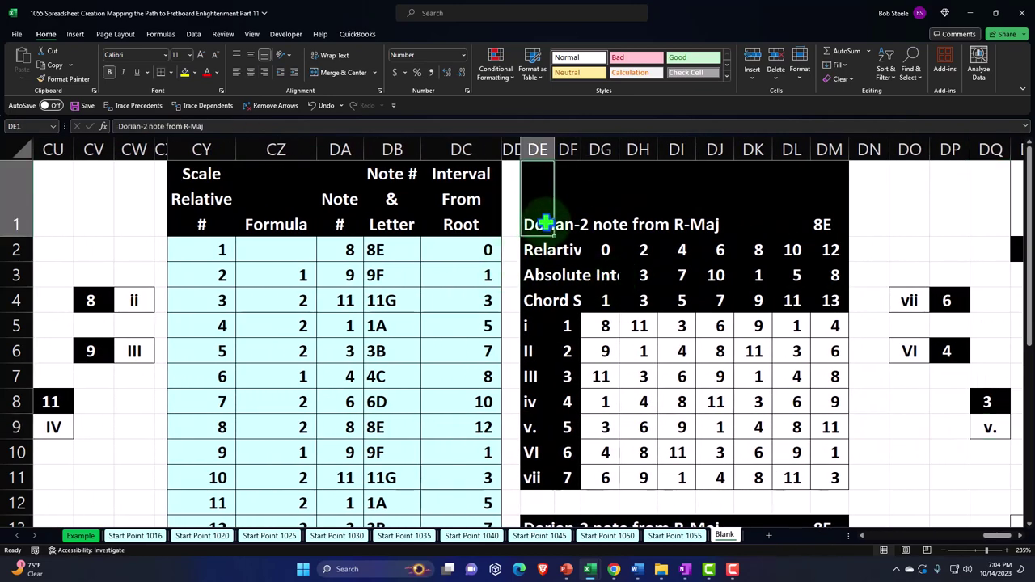
type("F")
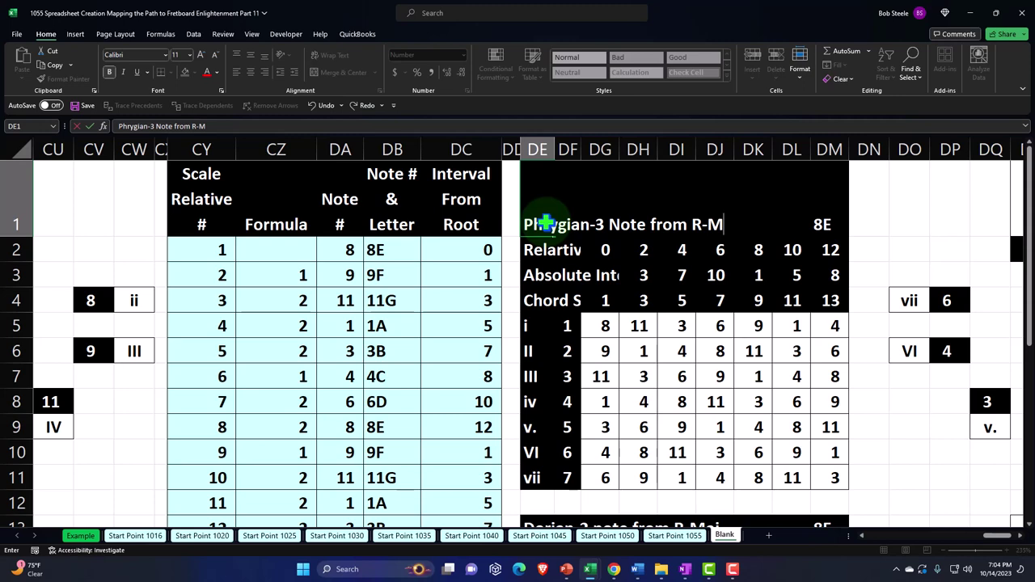
key("Return")
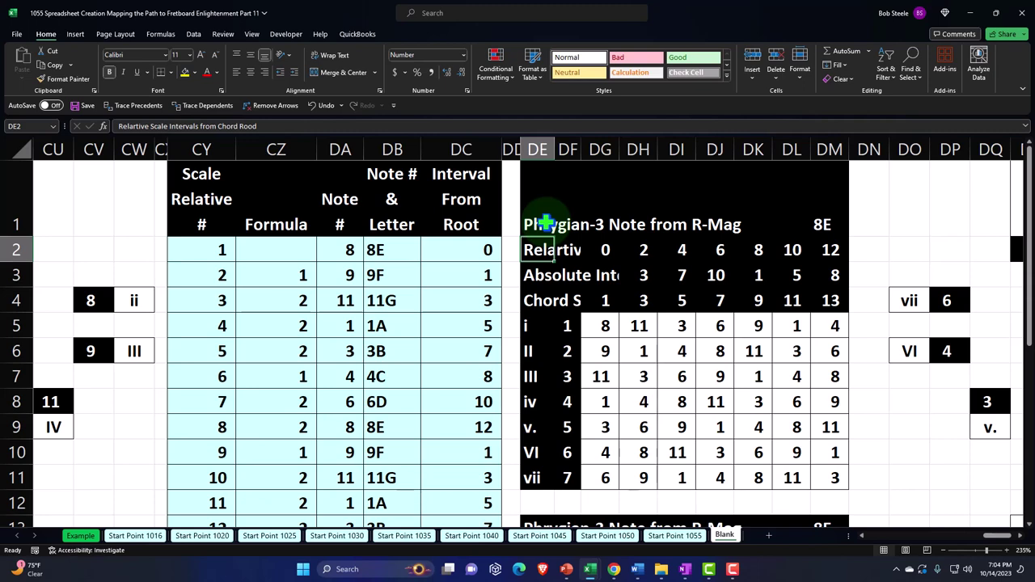
Inspect the Phrygian number chord table: the XLOOKUP formula in DK5 and the interval headings in DH2, DH3 and DJ3
key("Down")
key("Down")
key("Down")
key("Right")
key("Right")
key("Right")
key("Right")
key("Right")
key("Right")
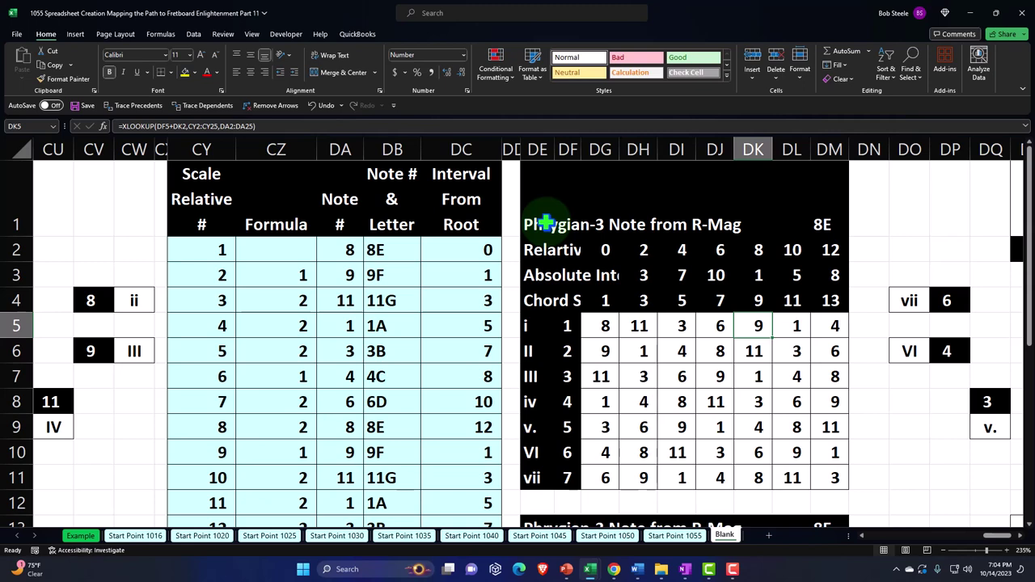
double_click(648, 249)
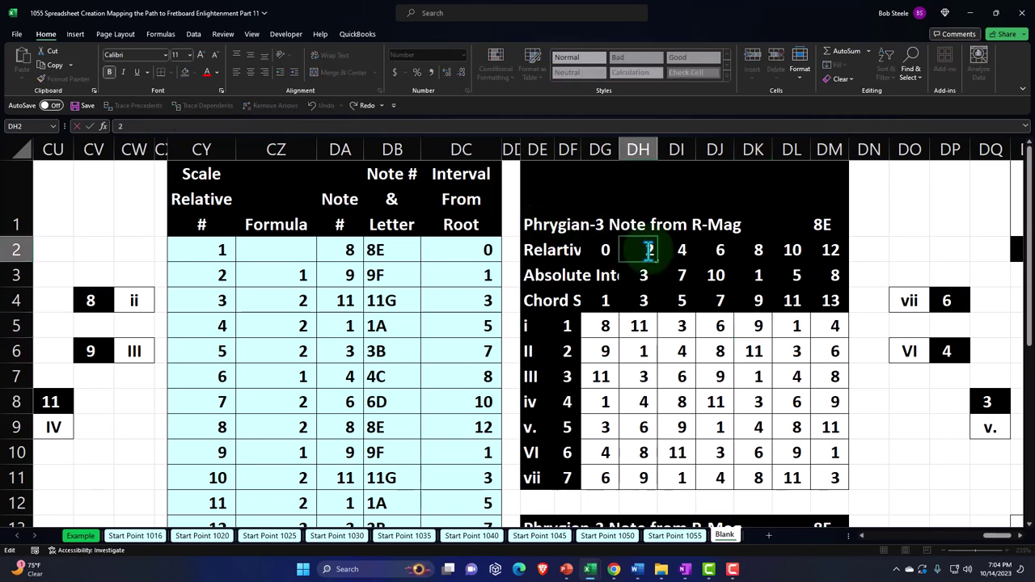
key("Return")
double_click(640, 275)
key("Return")
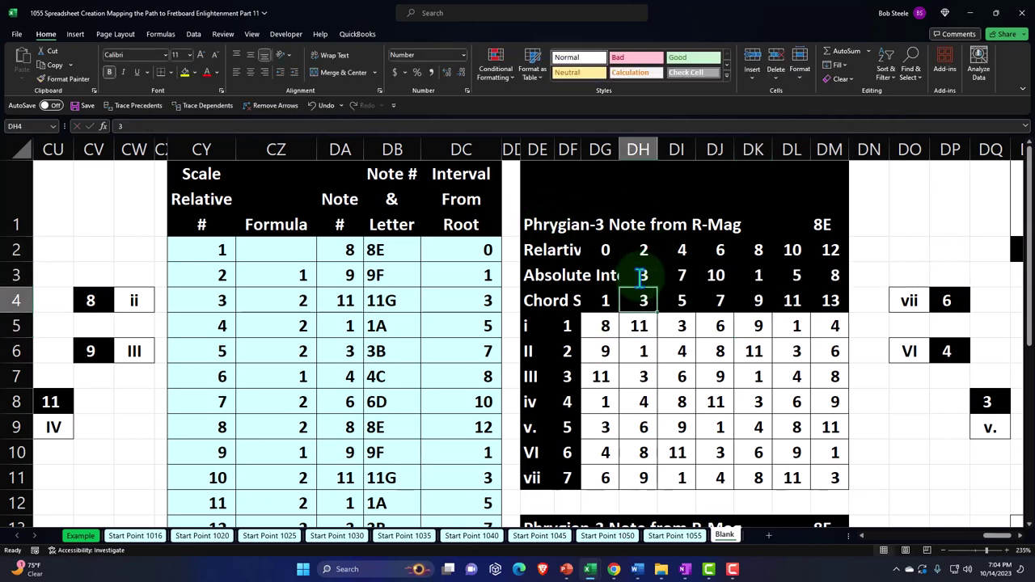
double_click(718, 275)
key("Return")
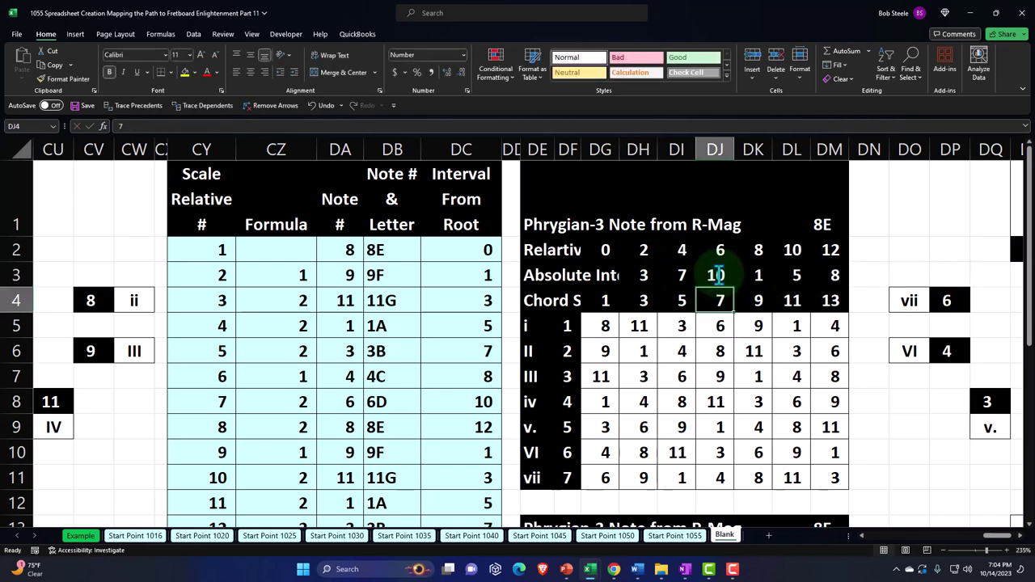
Check the XLOOKUP formulas in DJ23 and DK23 of the Phrygian letter chord table
scroll(718, 275, "down", 4)
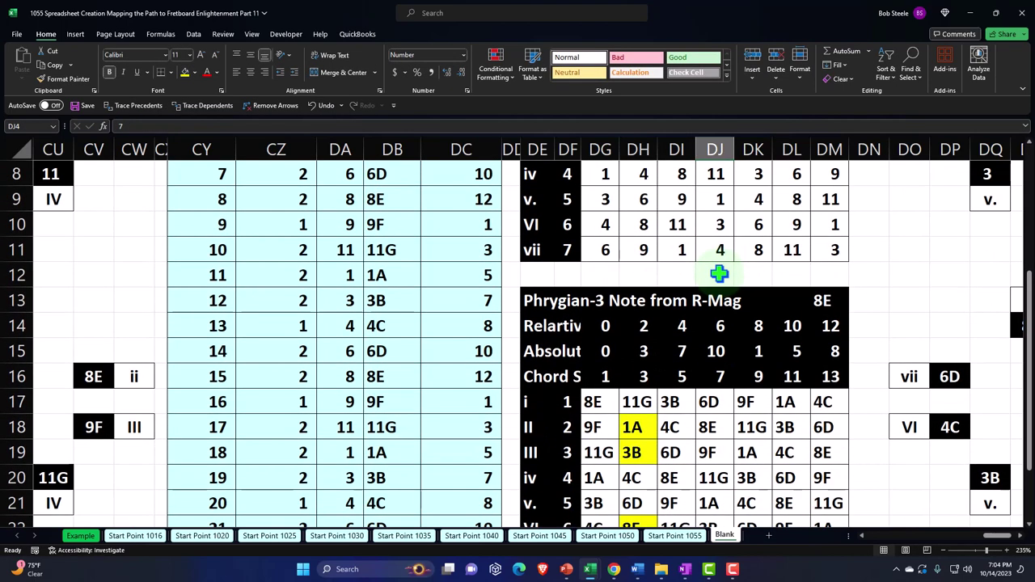
double_click(730, 476)
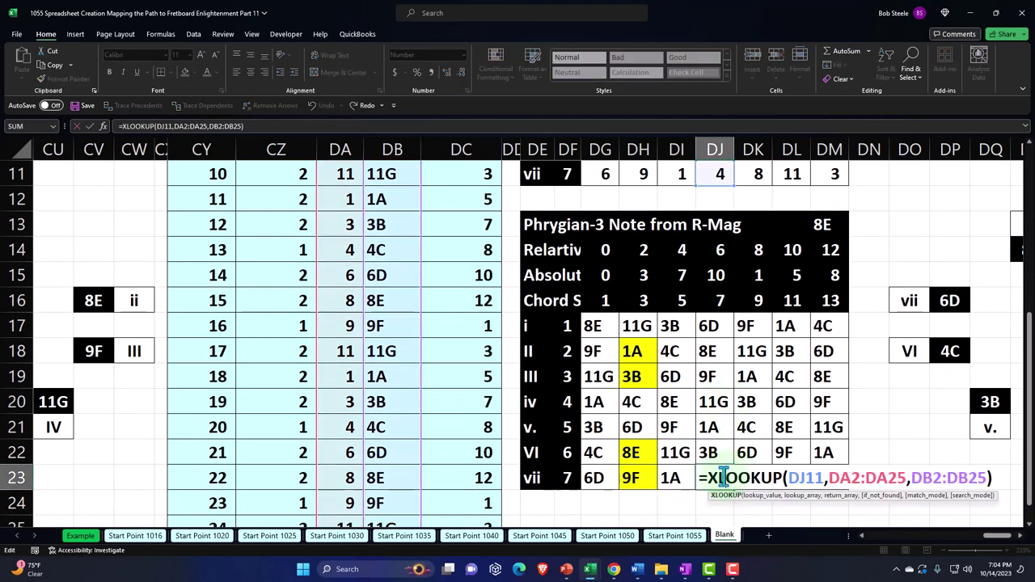
key("Return")
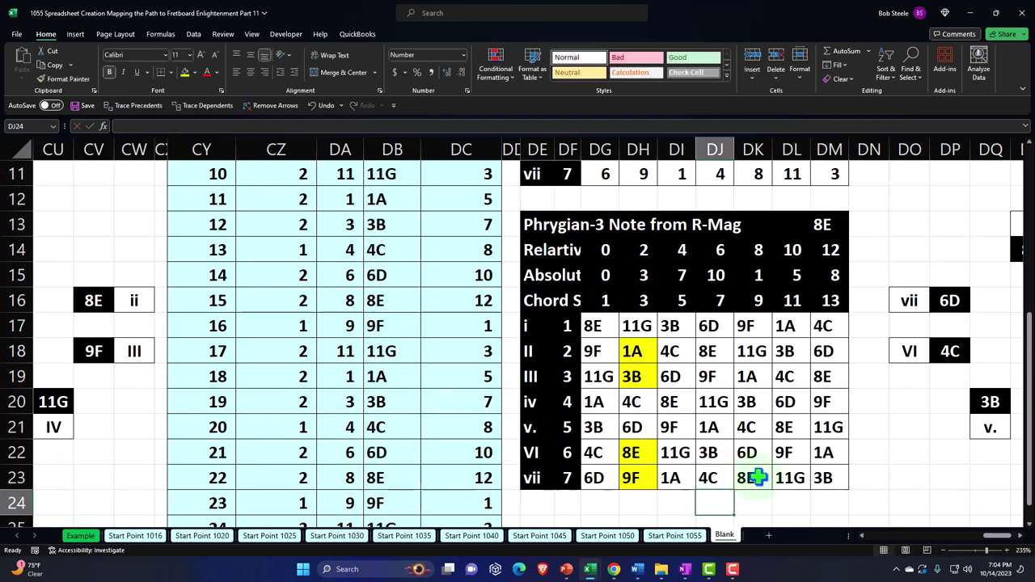
double_click(757, 478)
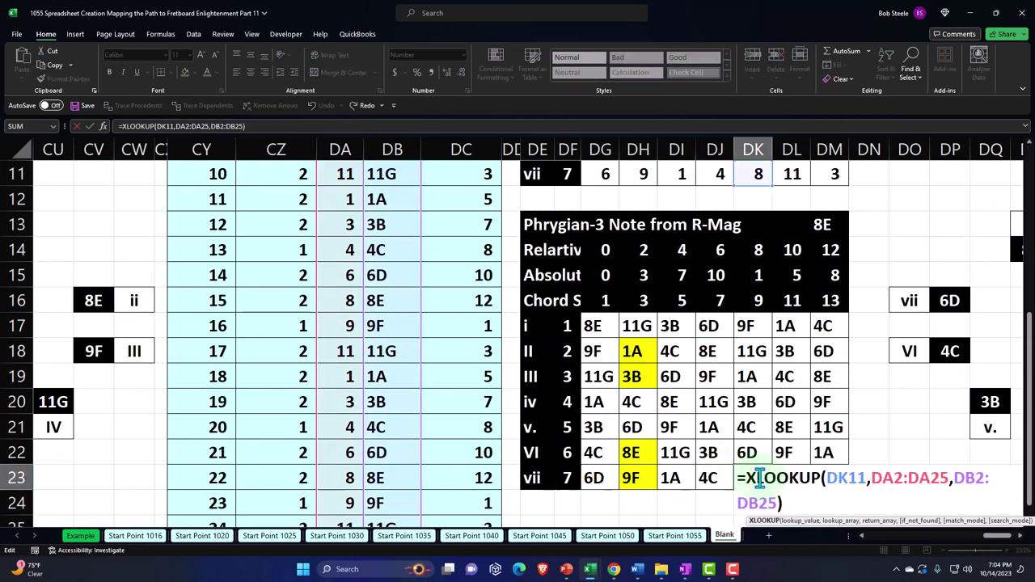
key("Return")
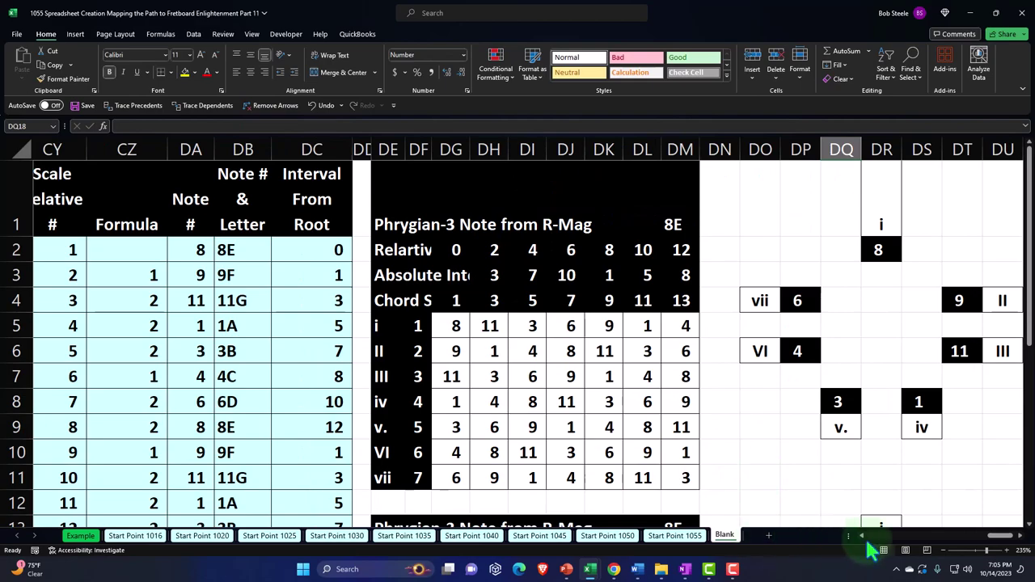
Review the I, IV and V chords in the Major/Ionian letter chord table, rows 17, 20 and 21
left_click_drag(1000, 540, 906, 554)
scroll(712, 350, "down", 4)
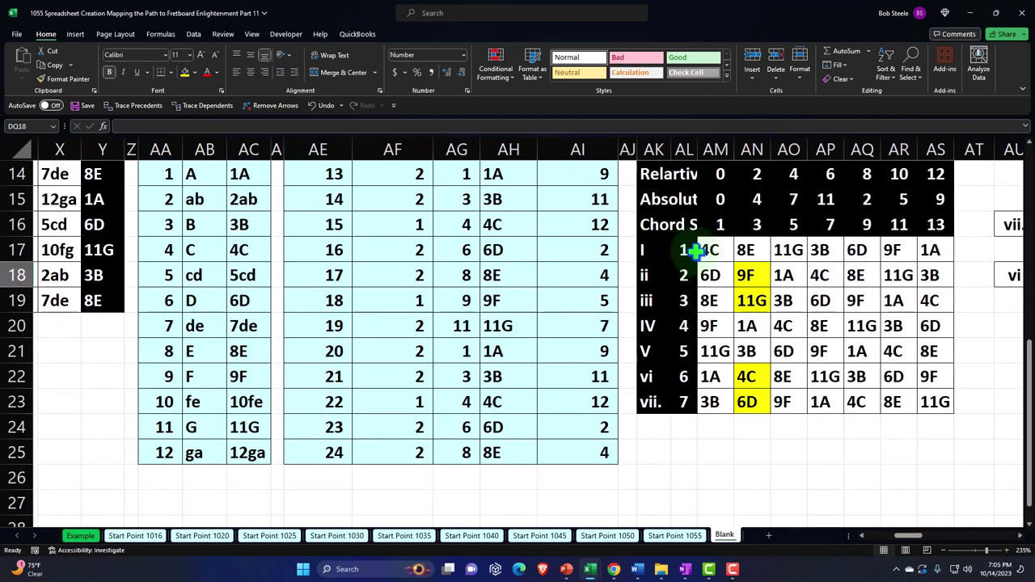
left_click(717, 255)
left_click(716, 326)
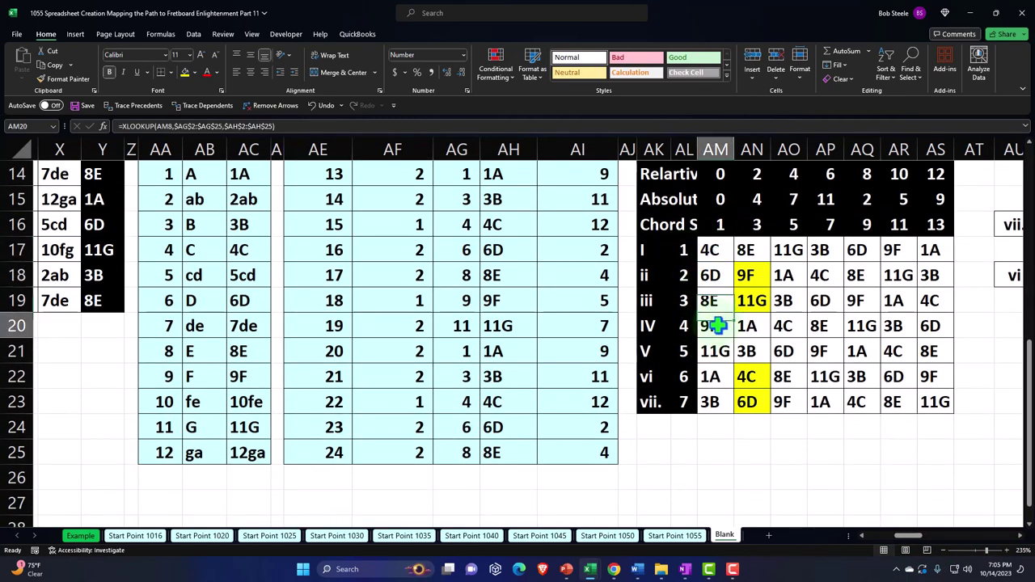
left_click(718, 350)
left_click(652, 255)
left_click(649, 326, "ctrl")
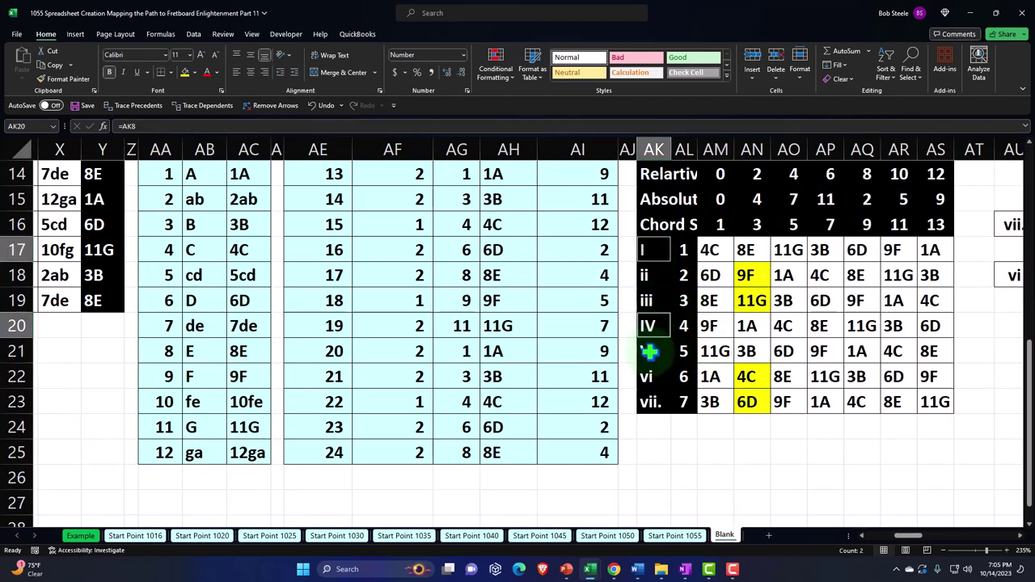
left_click(648, 351, "ctrl")
Examine the iv, VI, II and III chord rows of the Phrygian letter table and the i label in DR13
left_click_drag(904, 535, 1001, 540)
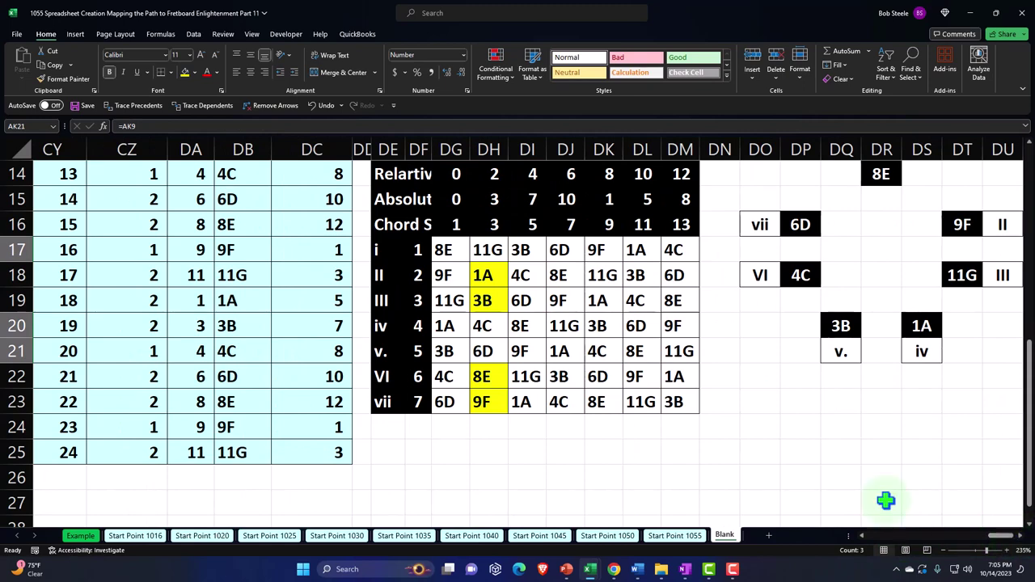
left_click(576, 401)
left_click(489, 330)
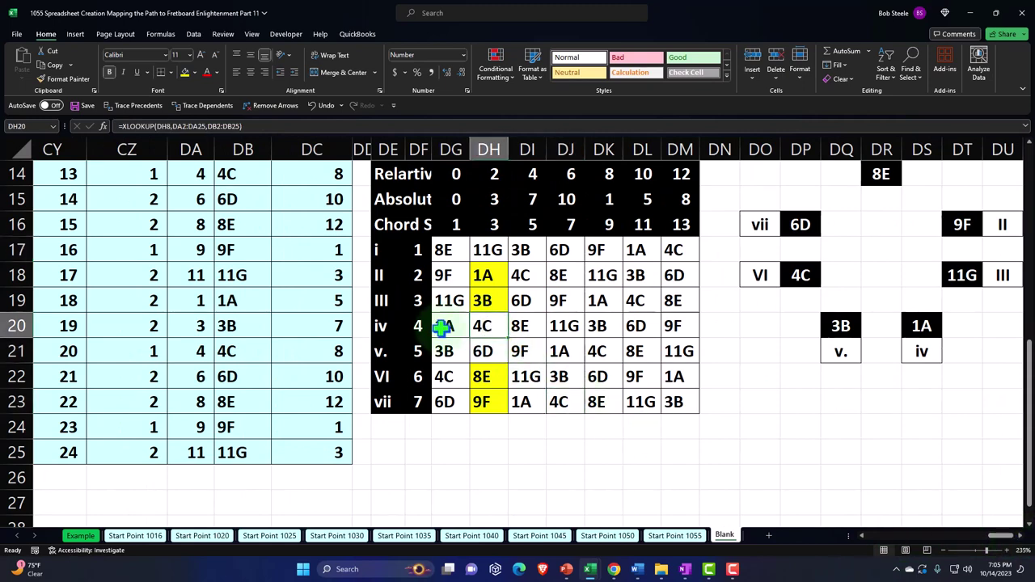
scroll(668, 458, "up", 5)
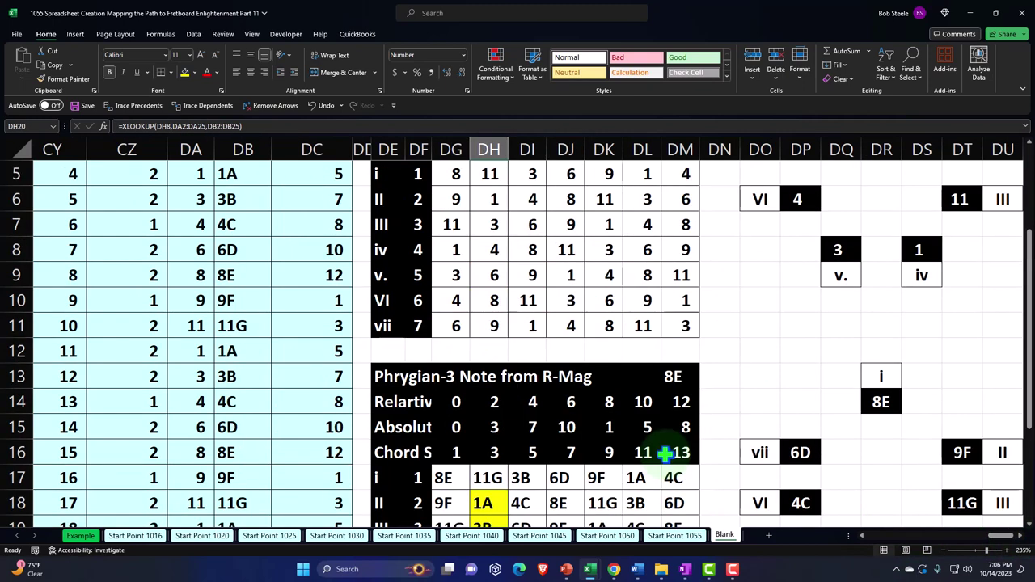
scroll(665, 453, "down", 1)
scroll(665, 454, "down", 2)
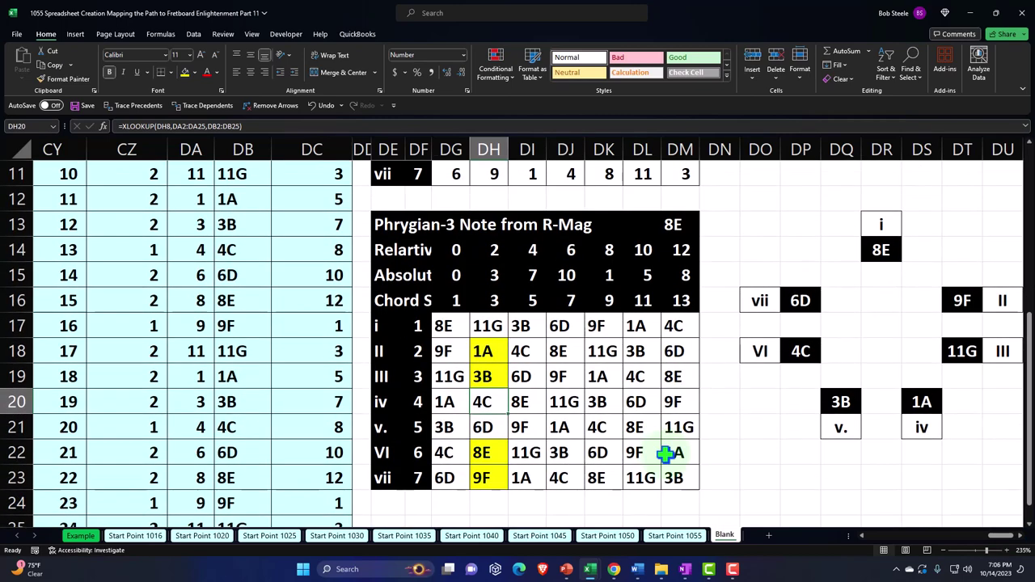
left_click(447, 403)
left_click(442, 455)
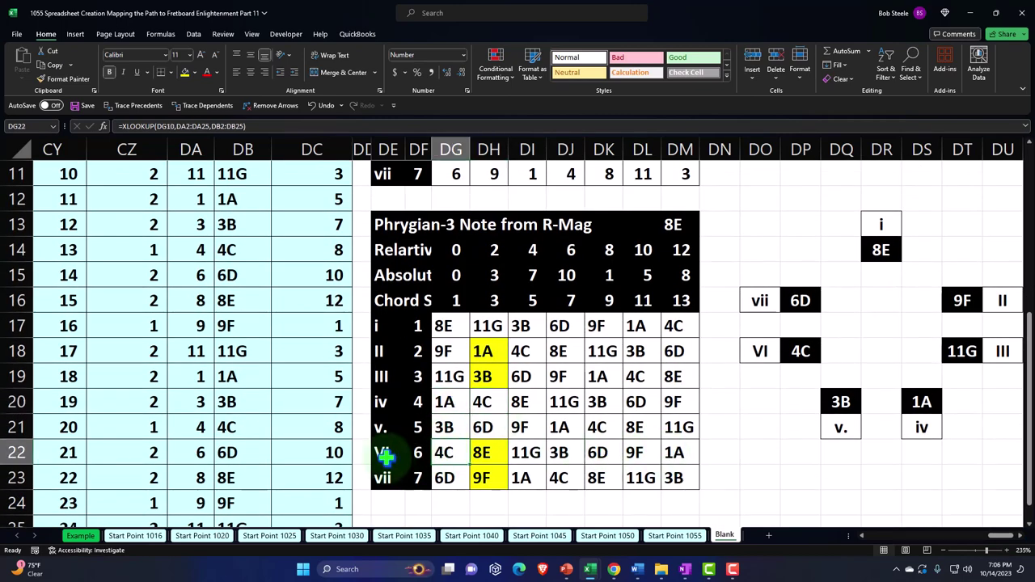
left_click(444, 351)
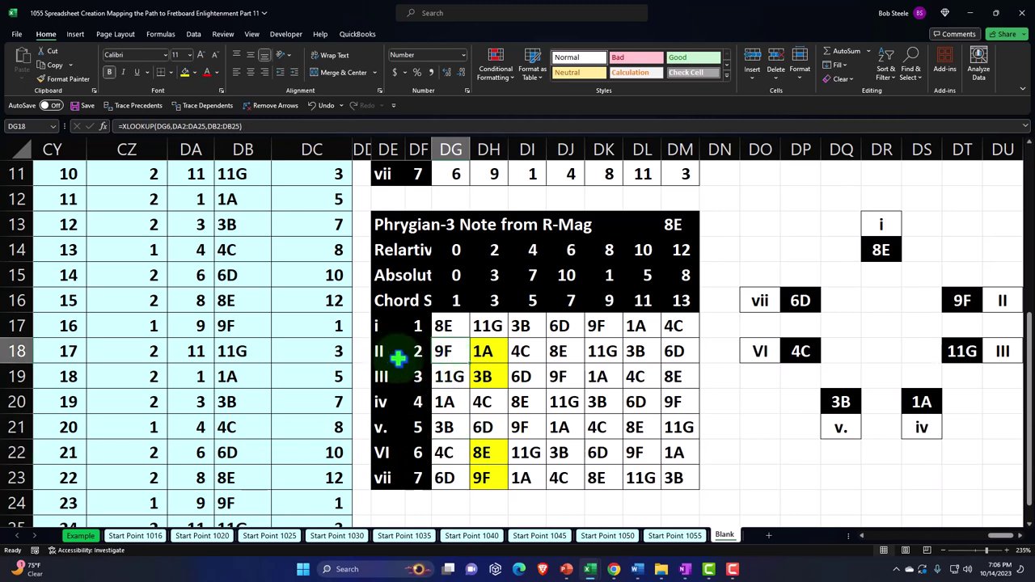
left_click(446, 376)
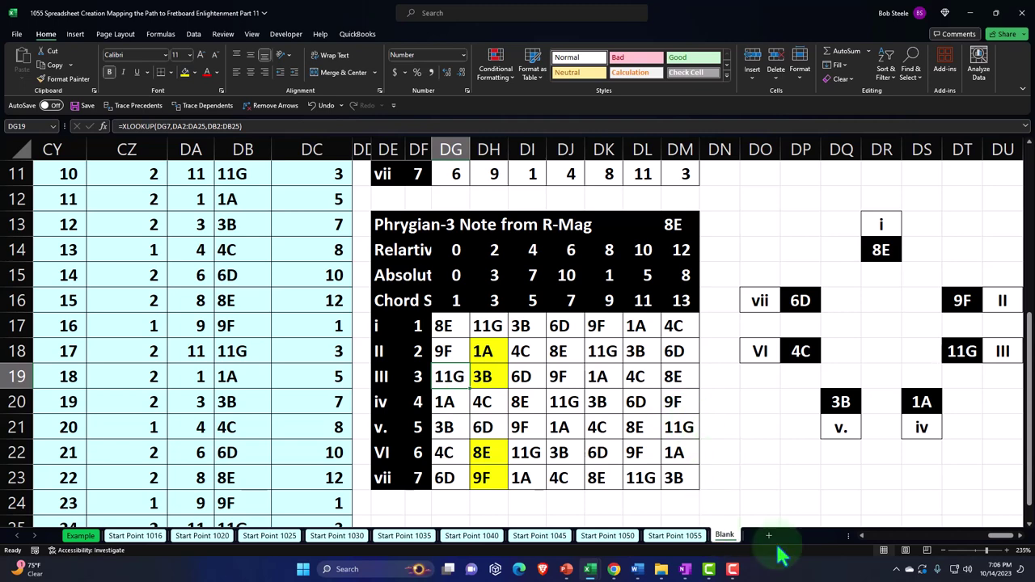
left_click(883, 226)
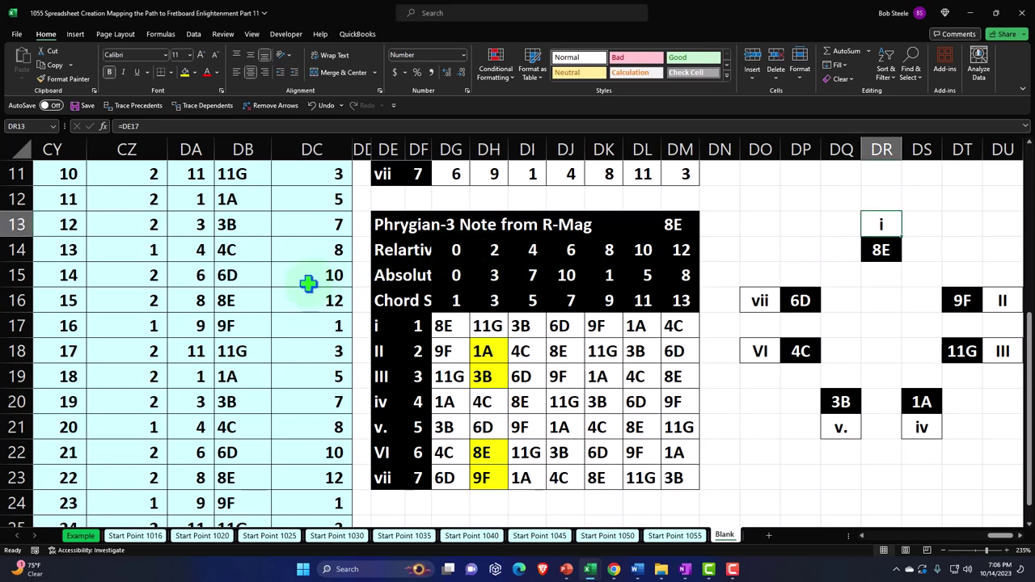
Copy the whole Phrygian section, columns CX through DU, and paste it starting at DV1
scroll(308, 282, "up", 4)
left_click(122, 243)
key("Left")
key("Left")
key("Left")
key("Left")
key("Left")
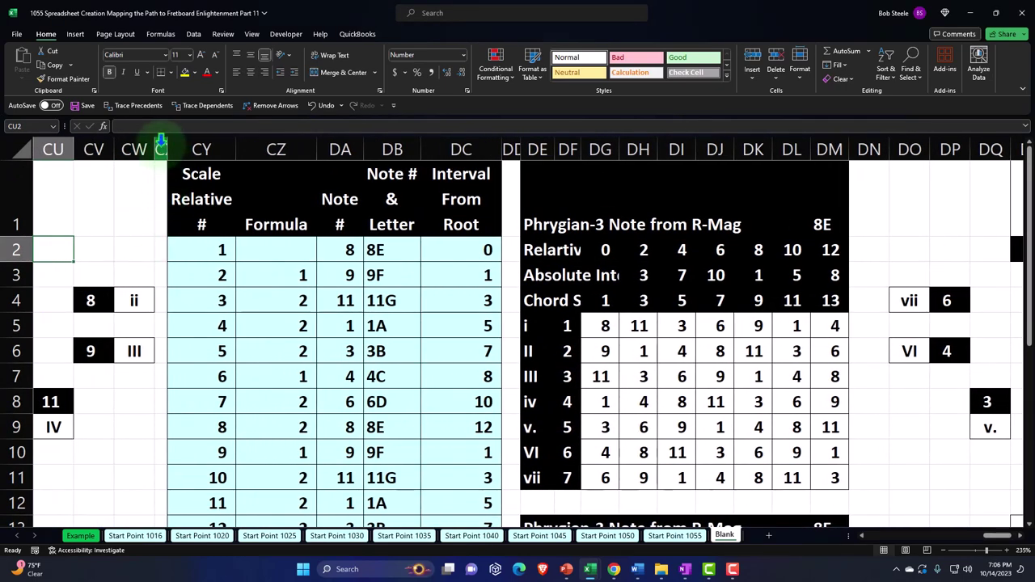
left_click_drag(165, 152, 874, 207)
key("ctrl+c")
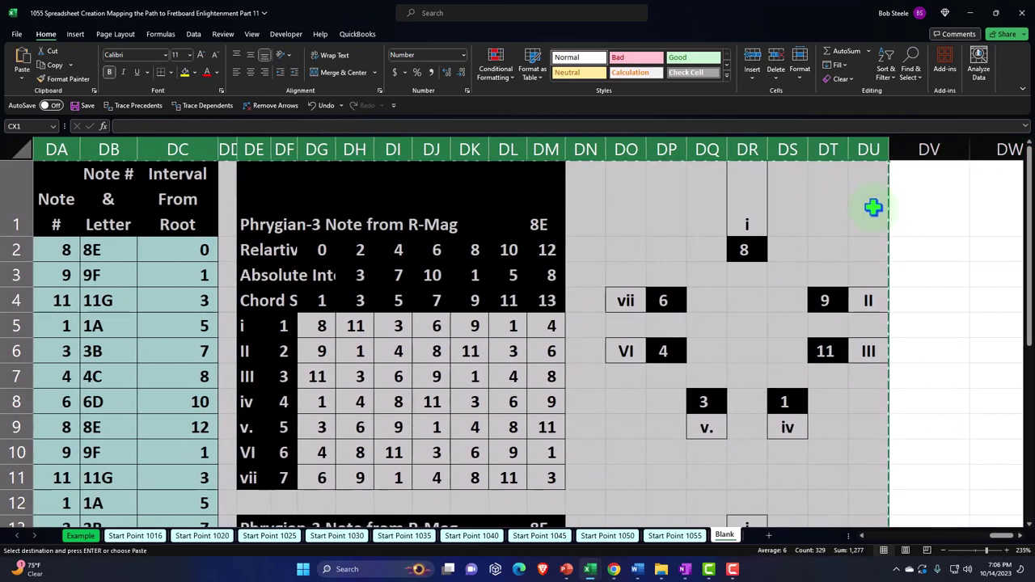
left_click(938, 183)
scroll(938, 183, "right", 5)
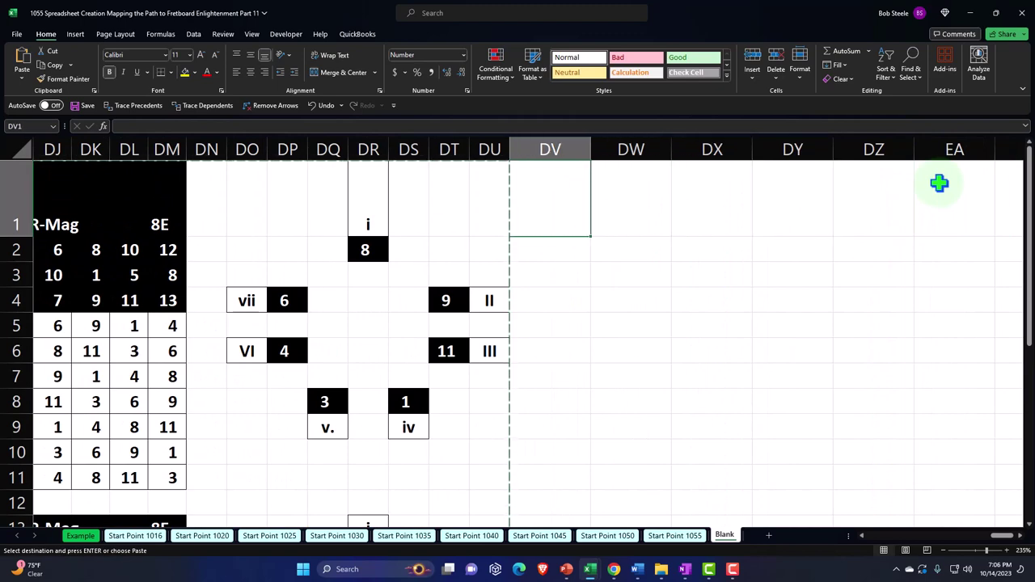
key("ctrl+v")
Clear the copied section's Note # column from DY2 to DY25
left_click(833, 299)
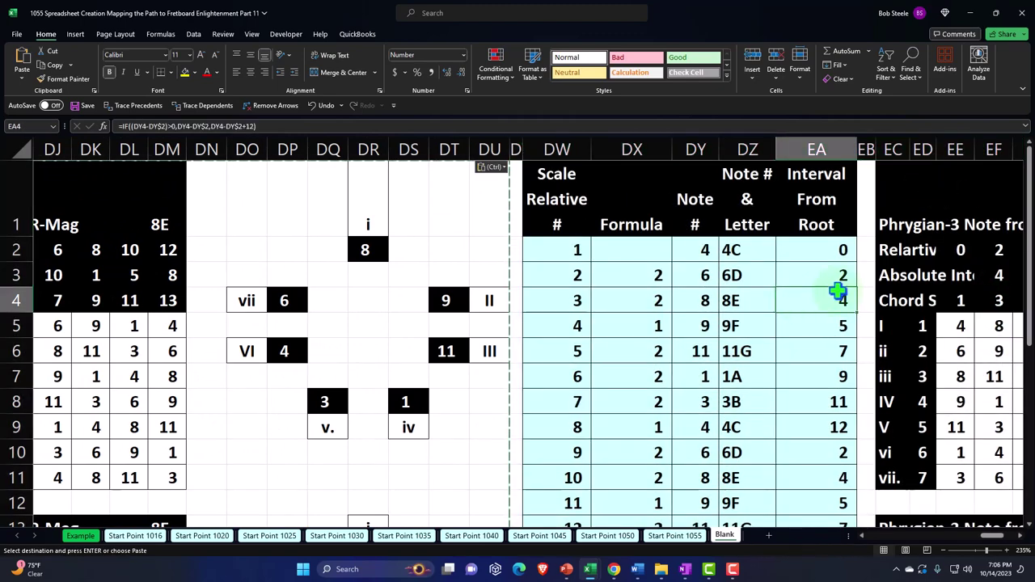
key("Right")
key("Right")
key("Right")
key("Right")
key("Right")
key("Right")
key("Right")
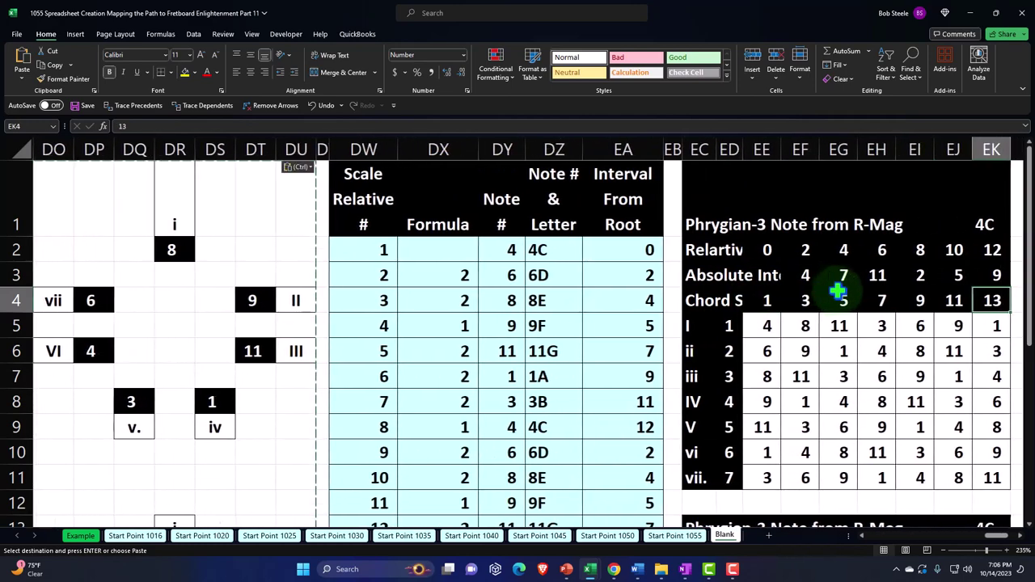
key("Left")
key("Left")
key("Left")
key("Left")
key("Left")
key("Left")
key("Left")
key("Left")
key("Left")
key("Left")
key("Left")
key("Left")
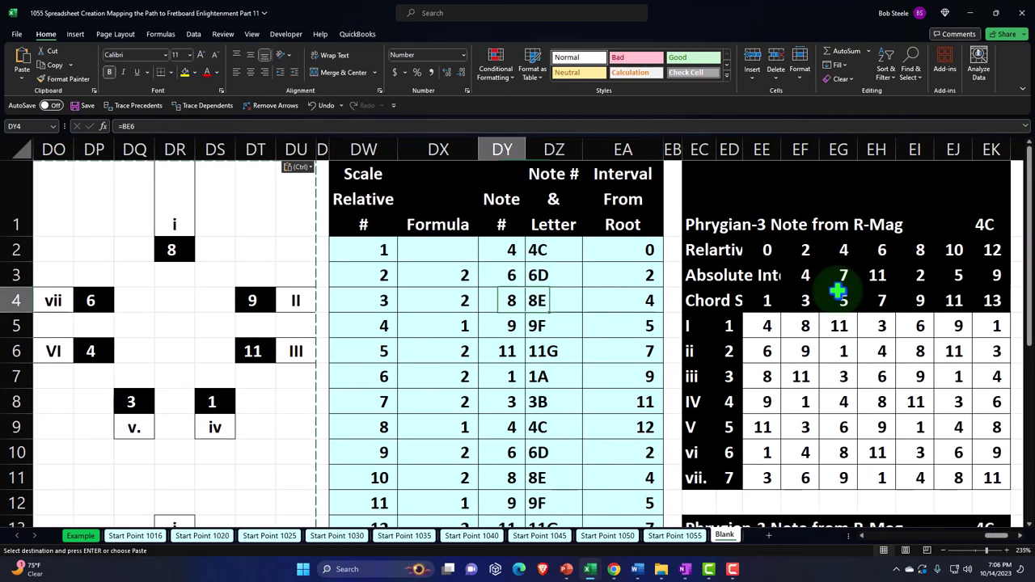
key("Up")
key("Up")
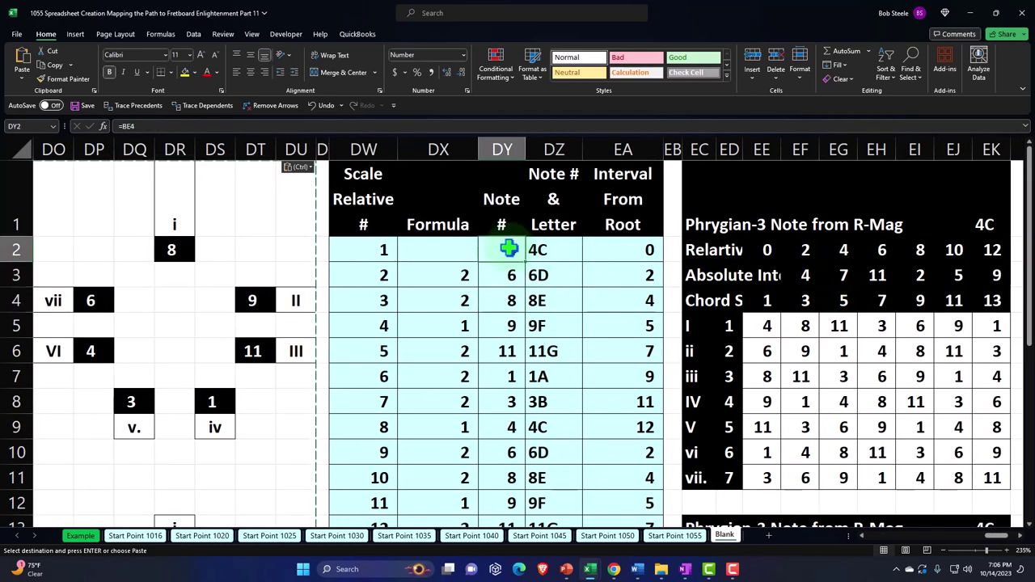
left_click_drag(506, 248, 510, 507)
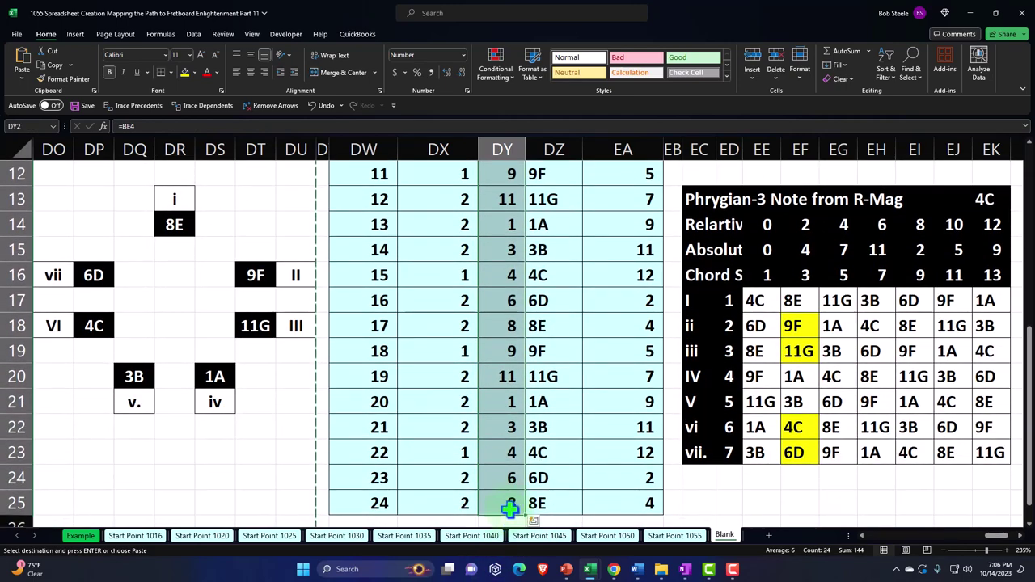
key("Delete")
Link the copied section's first note in DY2 to the fourth note of the Major/Ionian scale with =AG5
left_click(502, 247)
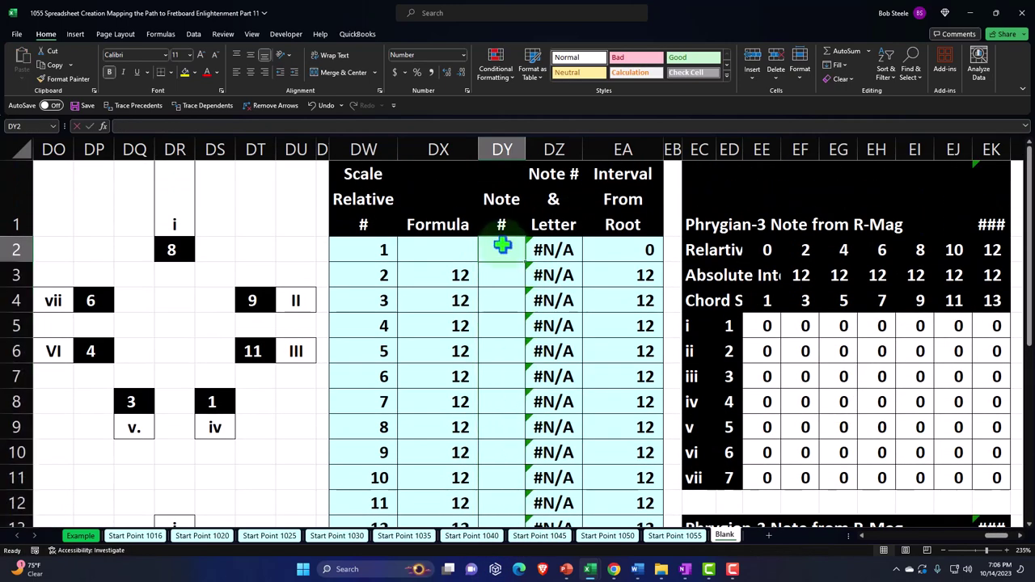
type("=")
key("Left")
key("Left")
key("Left")
key("Left")
key("Left")
key("Left")
key("Left")
key("Left")
key("Left")
key("Left")
key("Left")
key("Left")
key("Left")
key("Left")
key("Left")
key("Left")
key("Left")
key("Left")
key("Left")
key("Left")
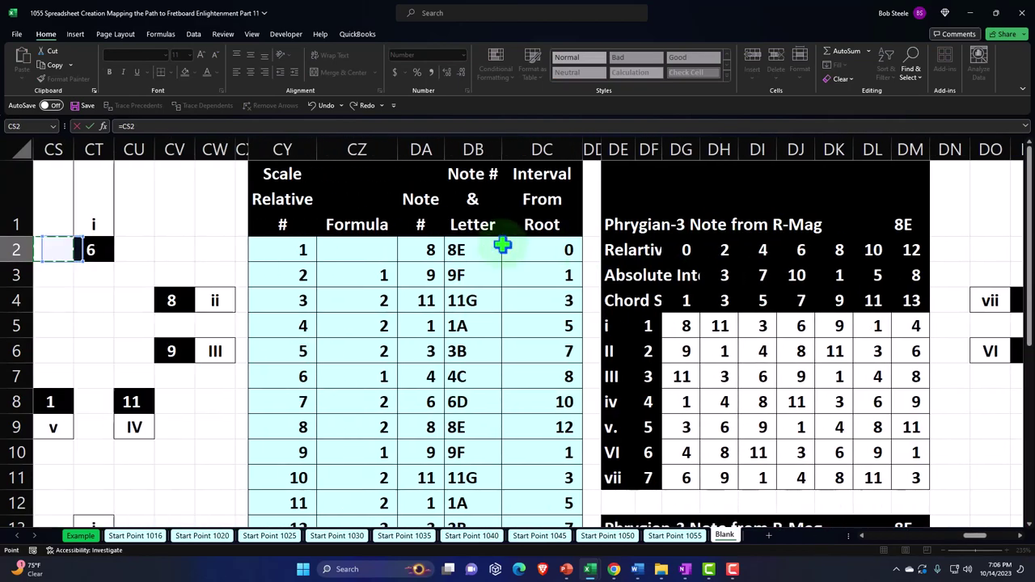
key("Left")
key("Left")
key("Left")
key("Left")
key("Left")
key("Left")
key("Left")
key("Left")
key("Left")
key("Left")
key("Left")
key("Left")
key("Left")
key("Left")
key("Left")
key("Left")
key("Left")
key("Left")
key("Left")
key("Left")
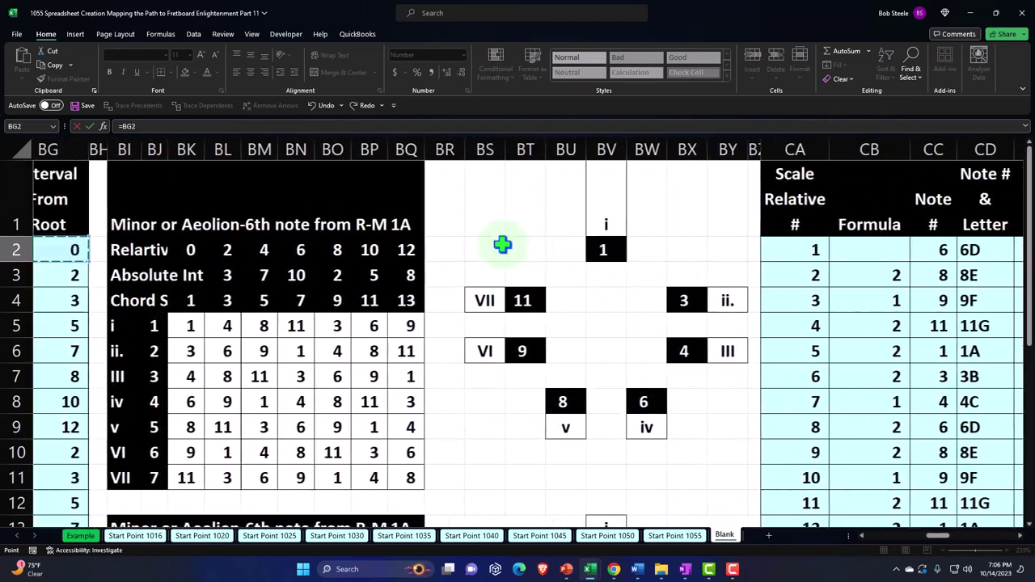
key("Left")
key("Left")
key("Left")
key("Left")
key("Left")
key("Left")
key("Left")
key("Left")
key("Left")
key("Left")
key("Left")
key("Left")
key("Left")
key("Left")
key("Left")
key("Left")
key("Left")
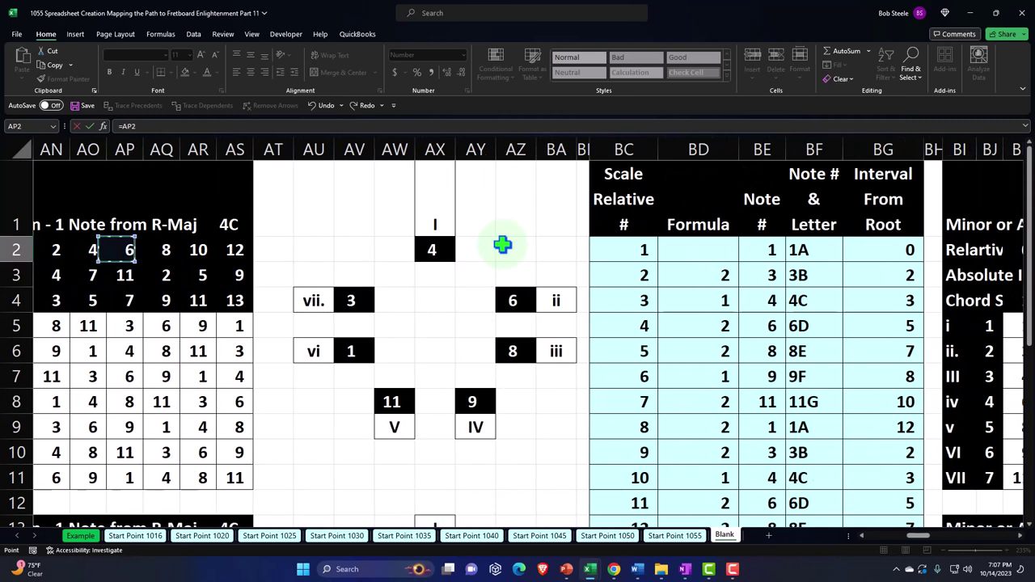
key("Right")
key("Right")
key("Right")
key("Right")
key("Right")
key("Right")
key("Right")
key("Right")
key("Right")
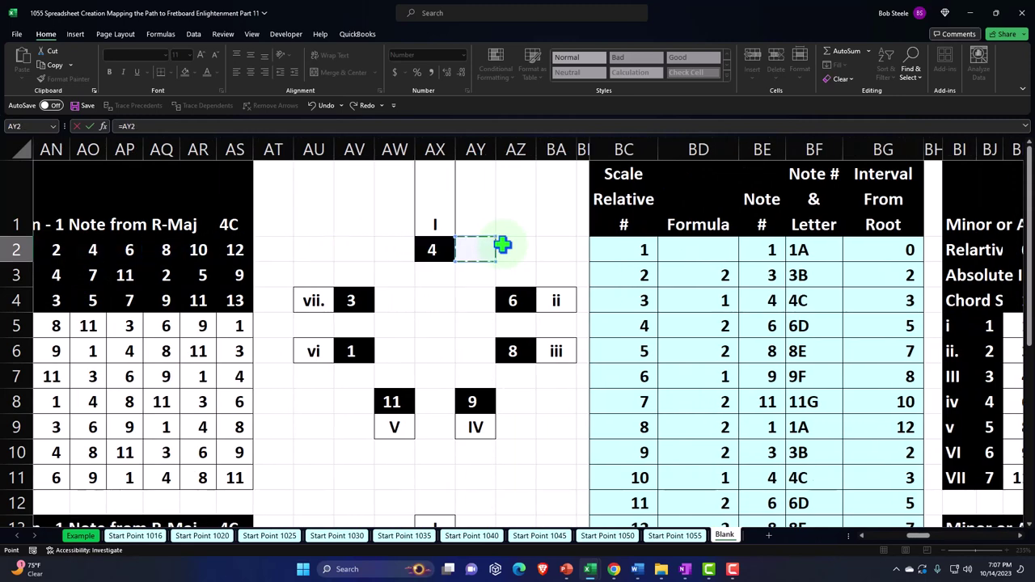
key("Down")
key("Down")
key("Down")
key("Down")
key("Down")
key("Down")
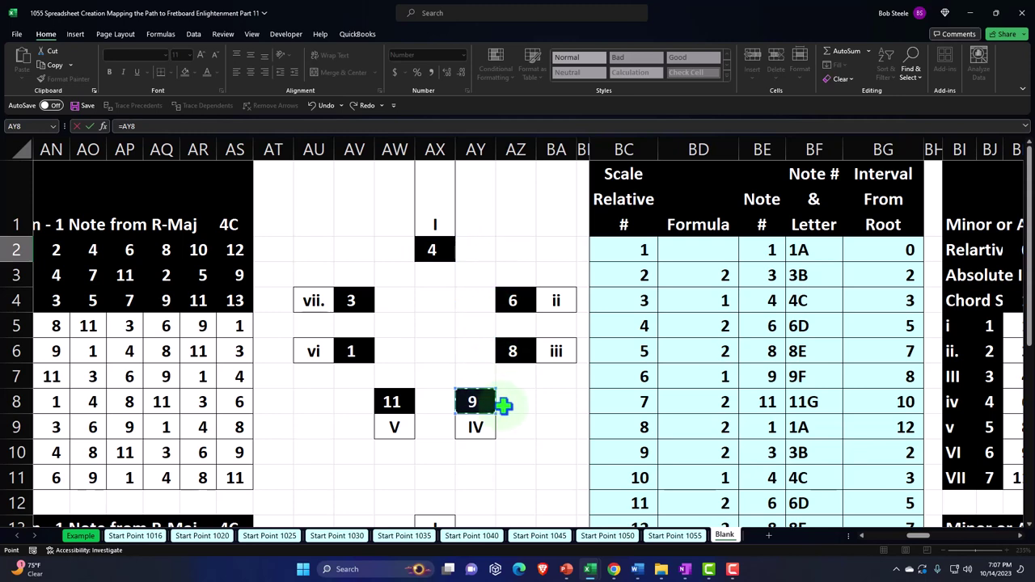
key("Right")
key("Right")
key("Right")
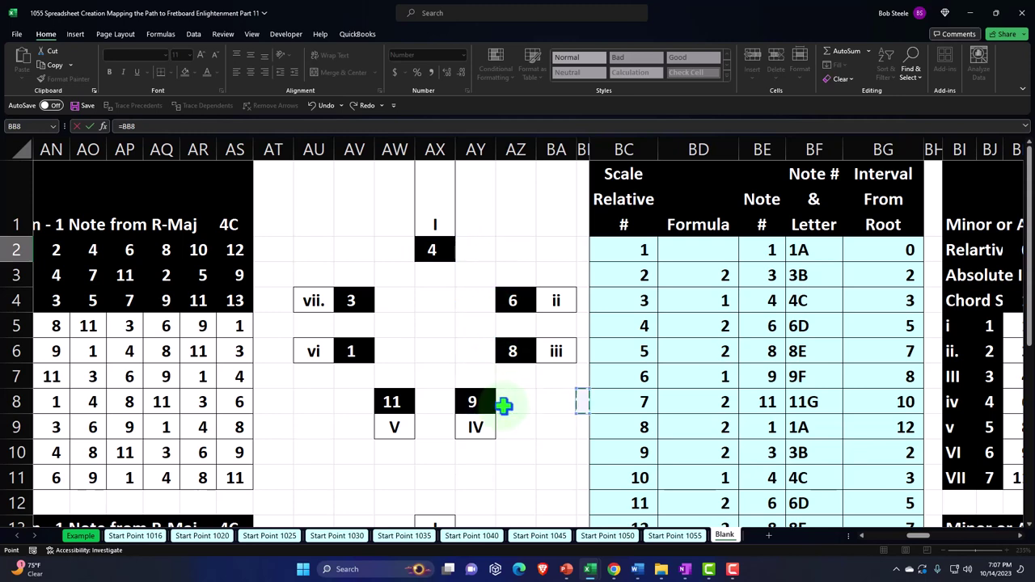
key("Left")
key("Left")
key("Left")
key("Left")
key("Left")
key("Left")
key("Left")
key("Left")
key("Left")
key("Left")
key("Left")
key("Left")
key("Left")
key("Left")
key("Left")
key("Left")
key("Left")
key("Left")
key("Left")
key("Left")
key("Left")
key("Left")
key("Left")
key("Left")
key("Left")
key("Left")
key("Left")
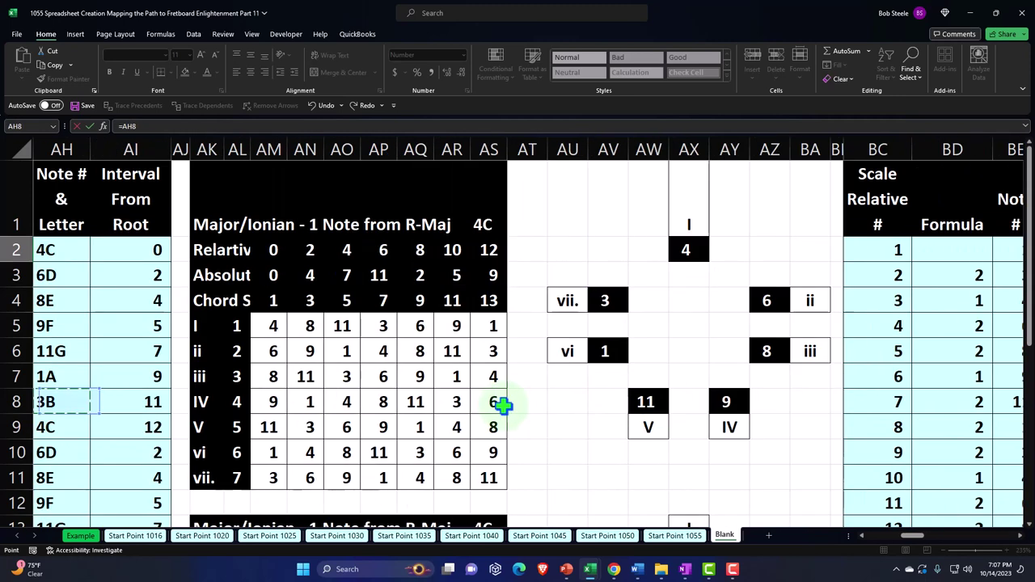
key("Left")
key("Left")
key("Left")
key("Left")
key("Left")
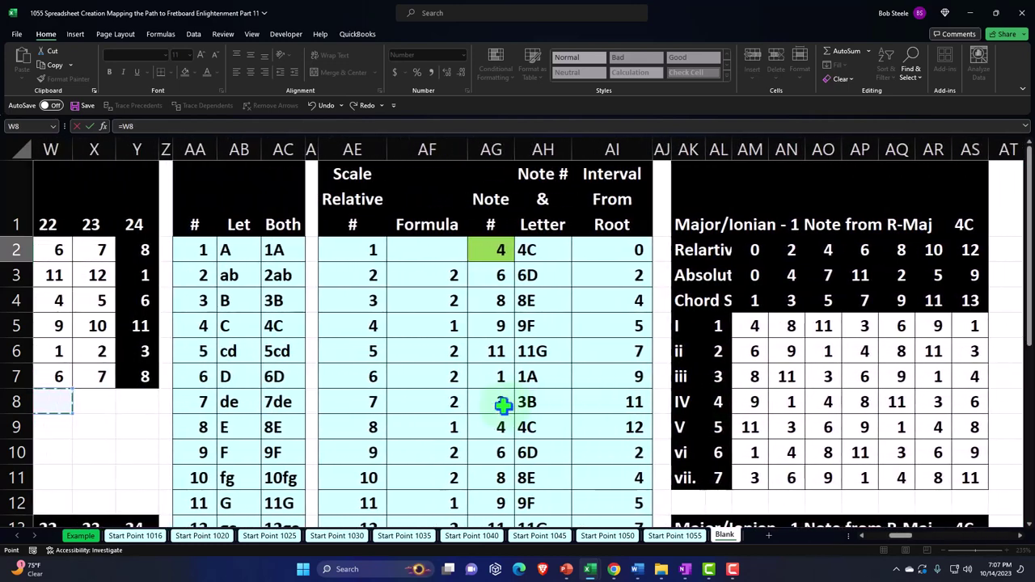
key("Right")
key("Right")
key("Right")
key("Right")
key("Right")
key("Right")
key("Right")
key("Right")
key("Right")
key("Right")
key("Right")
key("Right")
key("Right")
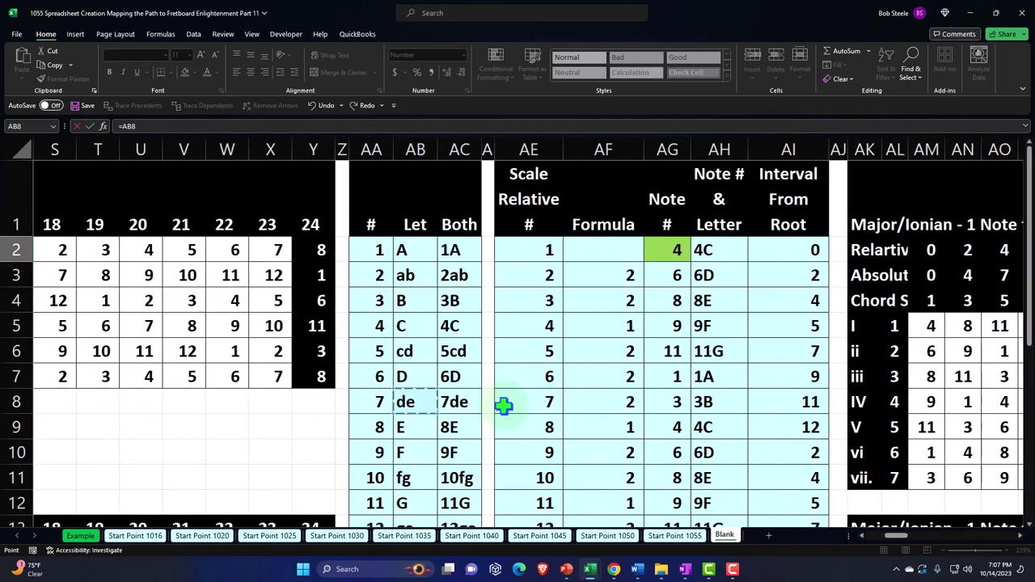
key("Up")
key("Up")
key("Up")
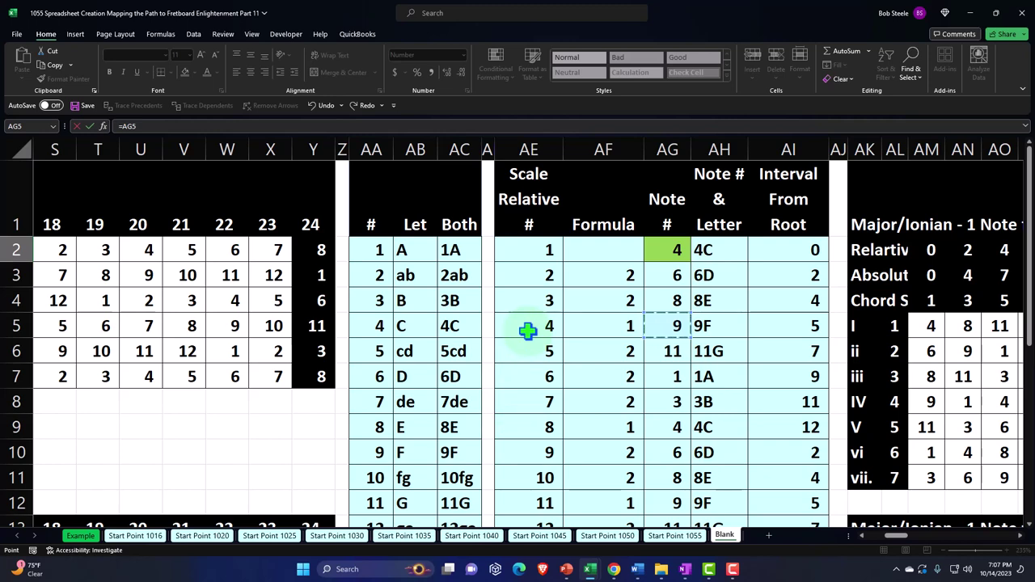
key("Escape")
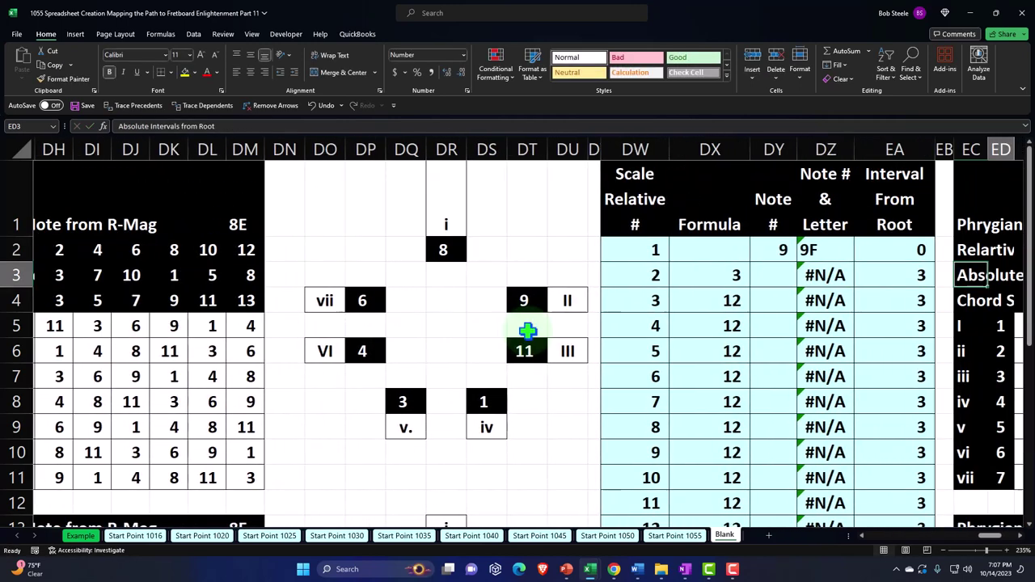
Fill the DY2 link down through DY9 and replace DY9 with =DY2 to repeat the root note
left_click(659, 253)
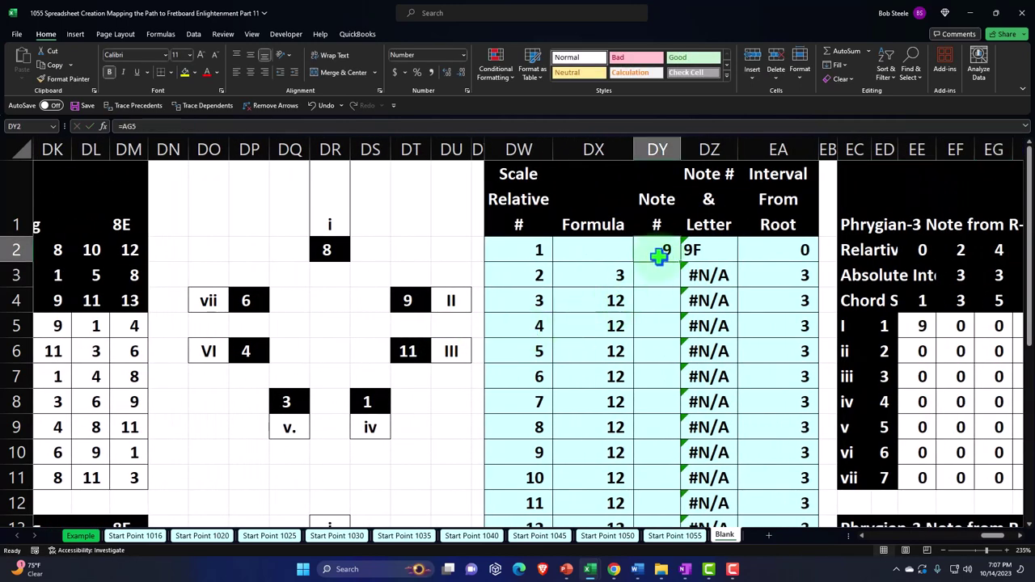
left_click_drag(681, 262, 675, 430)
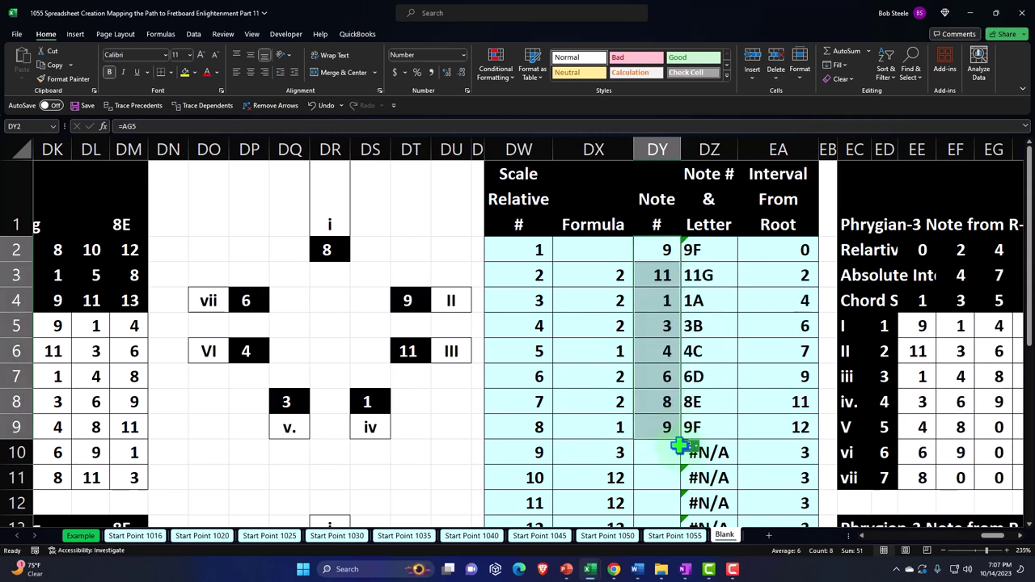
left_click(676, 438)
type("=")
key("Up")
key("Up")
key("Up")
key("Up")
key("Up")
key("Up")
key("Up")
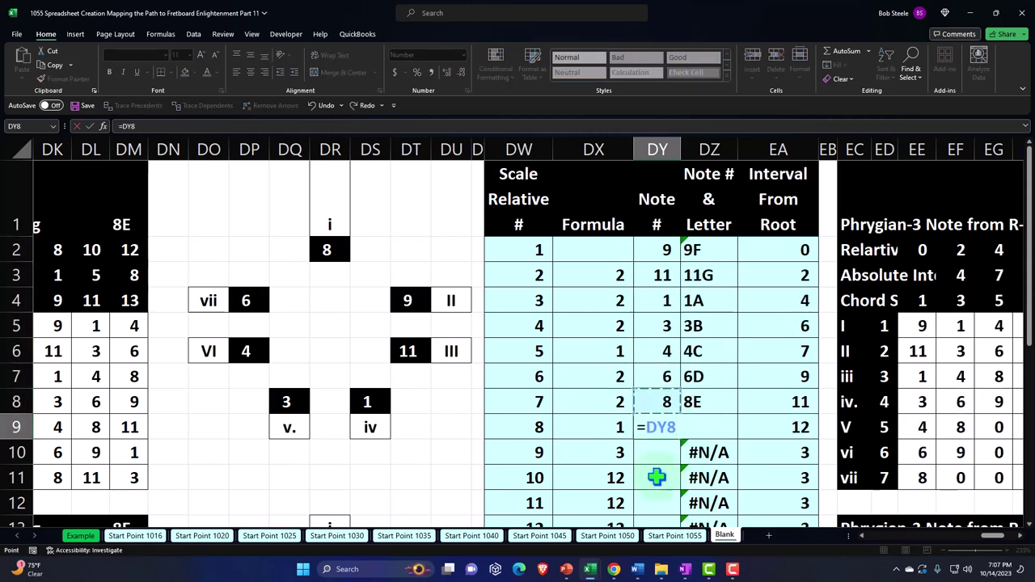
key("Return")
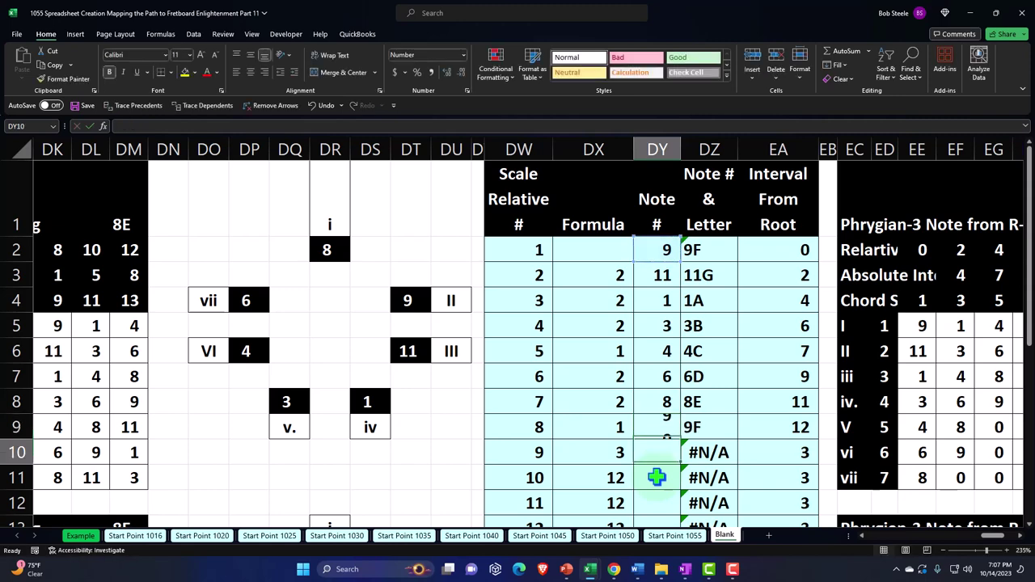
Fill the repeating note reference from DY9 down to DY25 to complete the Note # column
left_click(672, 420)
scroll(675, 372, "down", 2)
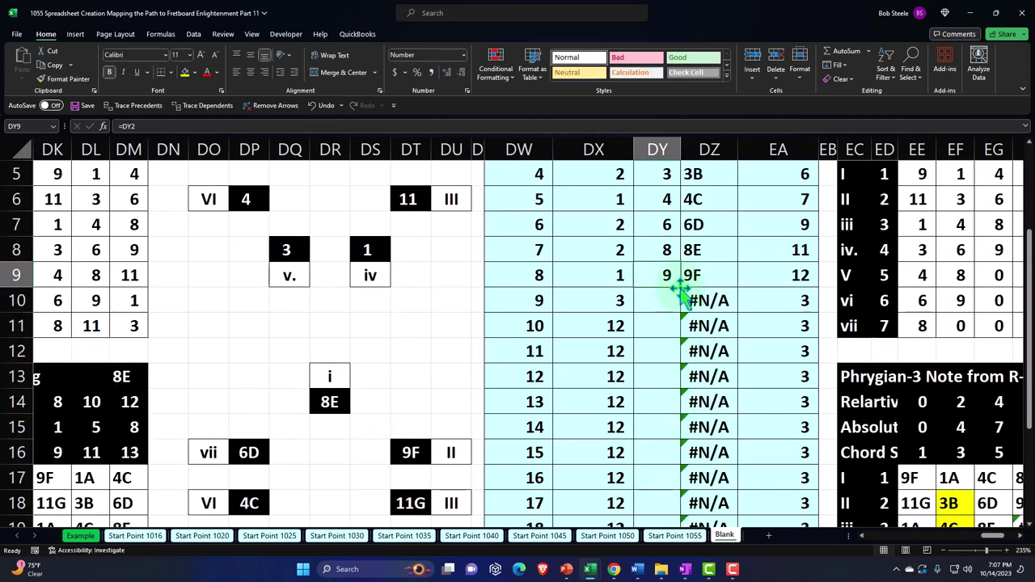
left_click_drag(681, 288, 668, 473)
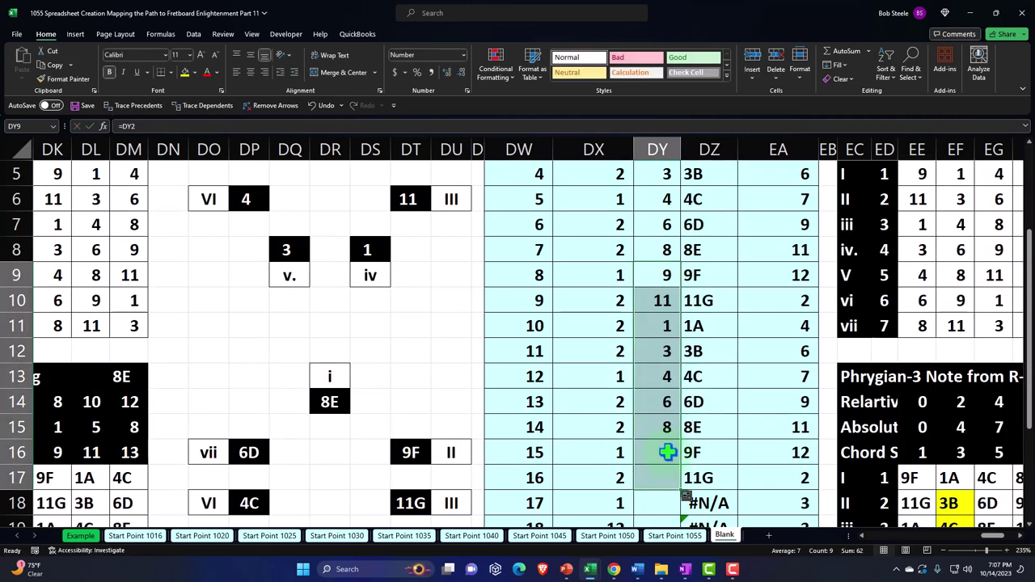
left_click(668, 471)
scroll(668, 453, "down", 2)
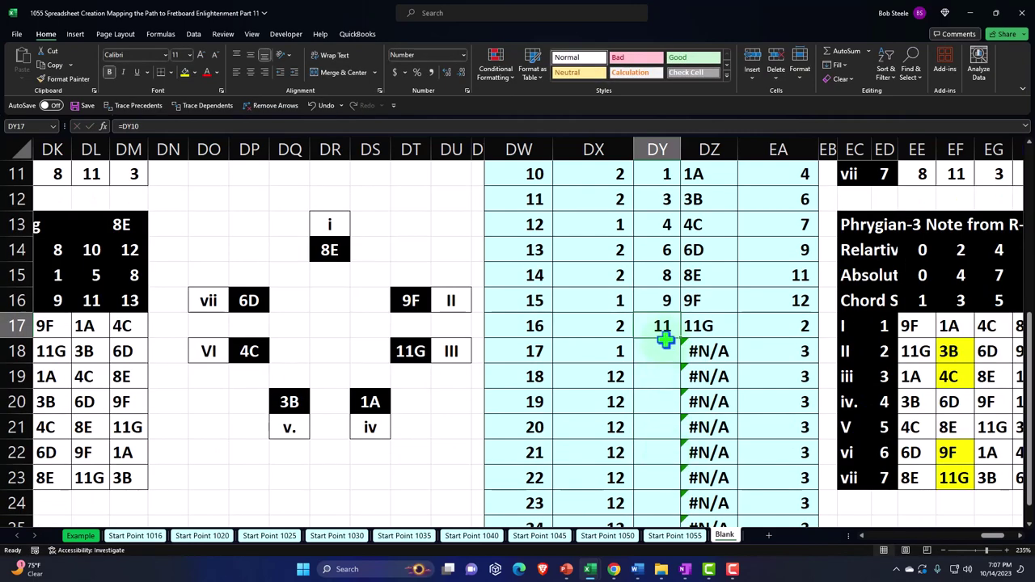
left_click_drag(682, 340, 666, 480)
scroll(666, 481, "up", 5)
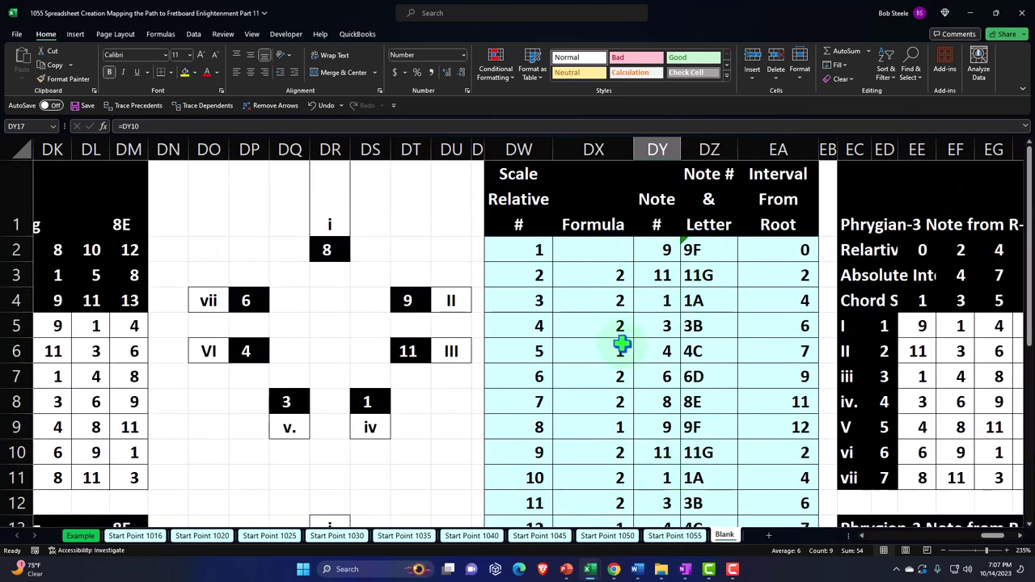
Examine the interval steps in the new section's Formula column, from DX3 down to DX13
left_click(650, 349)
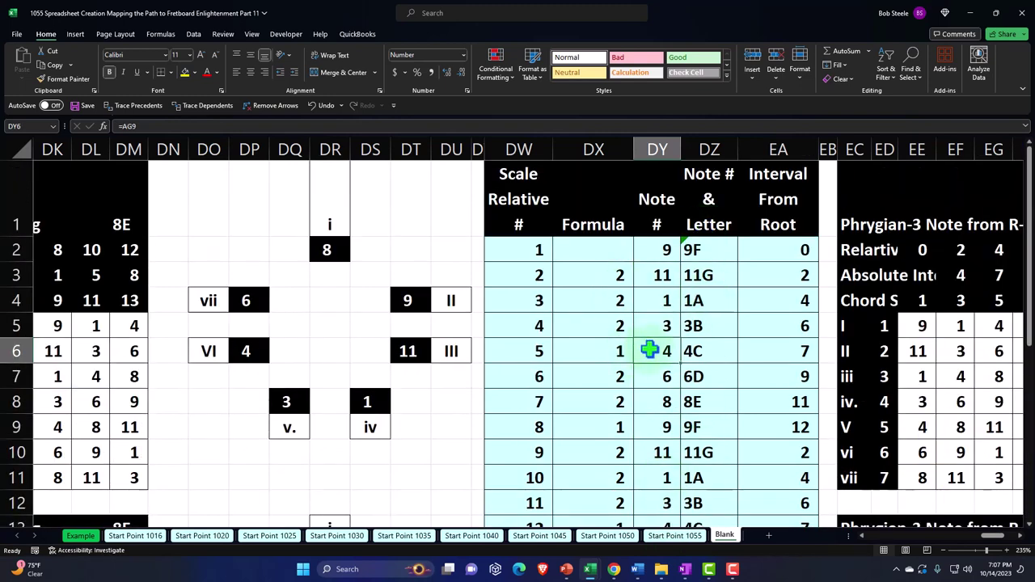
key("Left")
key("Down")
key("Down")
key("Down")
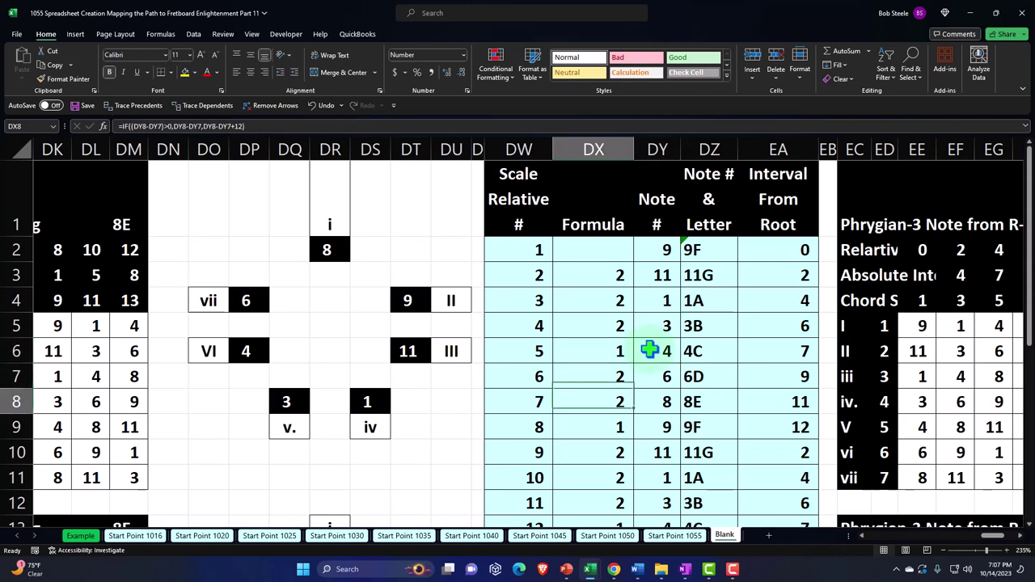
key("Down")
key("Down")
key("Down")
key("Down")
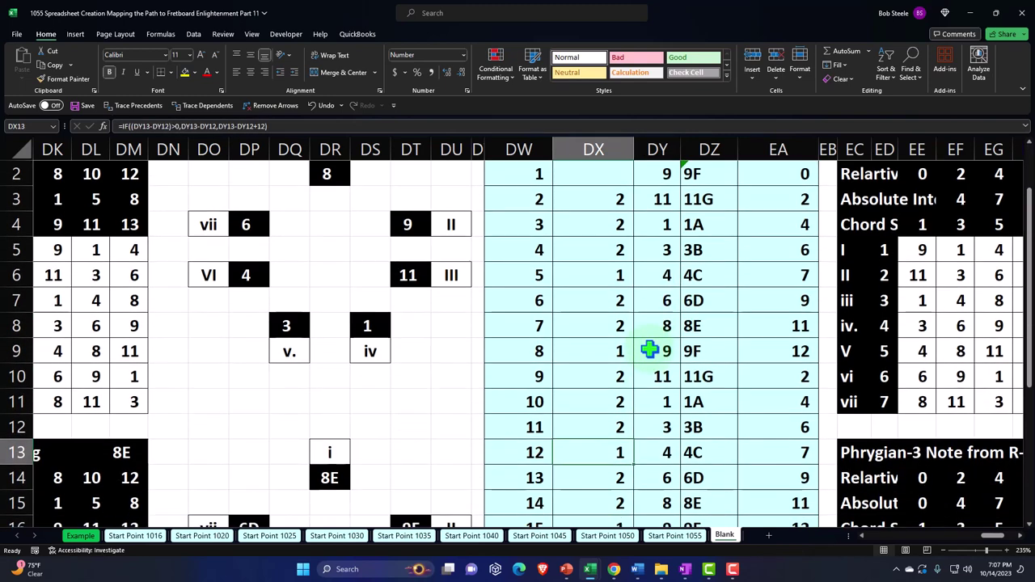
scroll(631, 346, "up", 1)
left_click(596, 283)
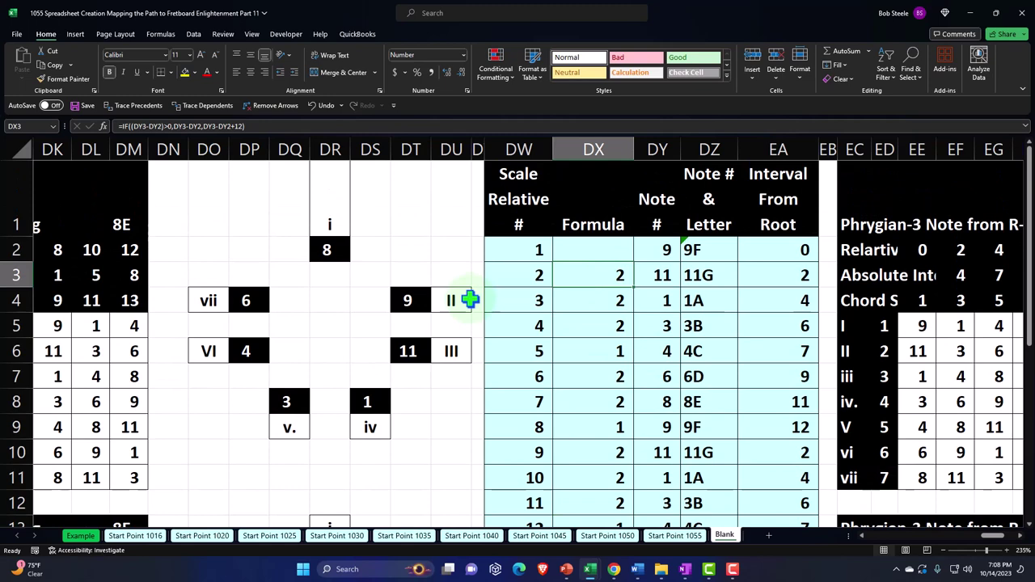
Read through the new section's Formula column again, from DX3 down to DX9
key("Down")
key("Down")
key("Down")
key("Down")
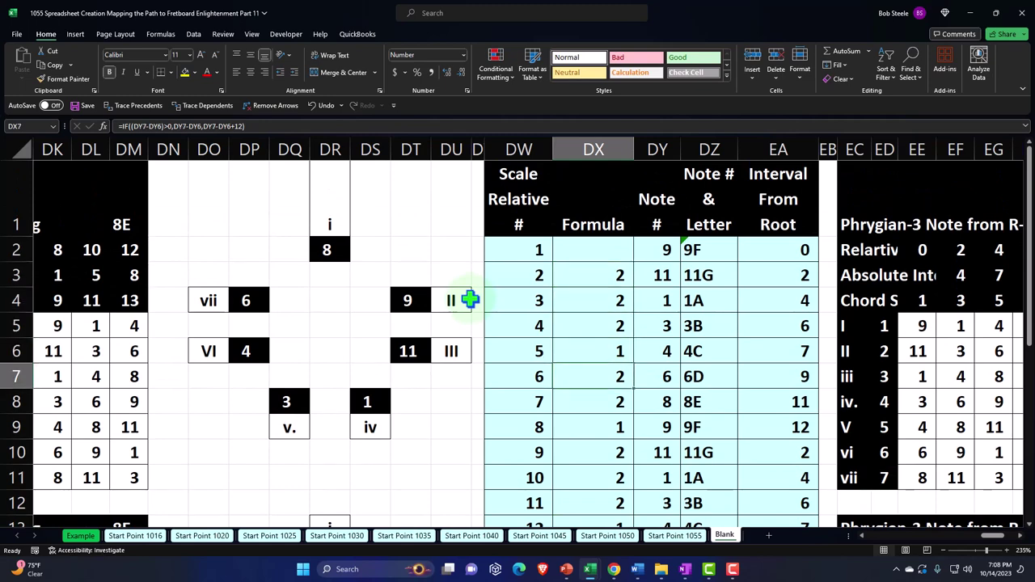
key("Down")
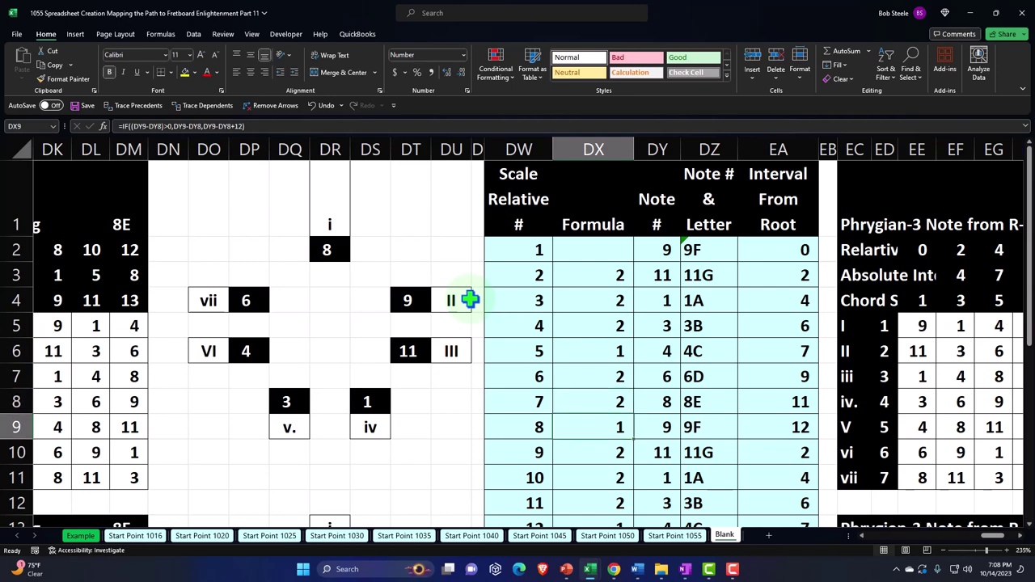
Examine the new section's chord tables, checking the title's root note in EK1 and the chord roots in EE17 to EE21
left_click(841, 307)
key("Right")
key("Right")
key("Right")
key("Right")
key("Right")
key("Right")
key("Right")
key("Right")
key("Right")
key("Right")
key("Right")
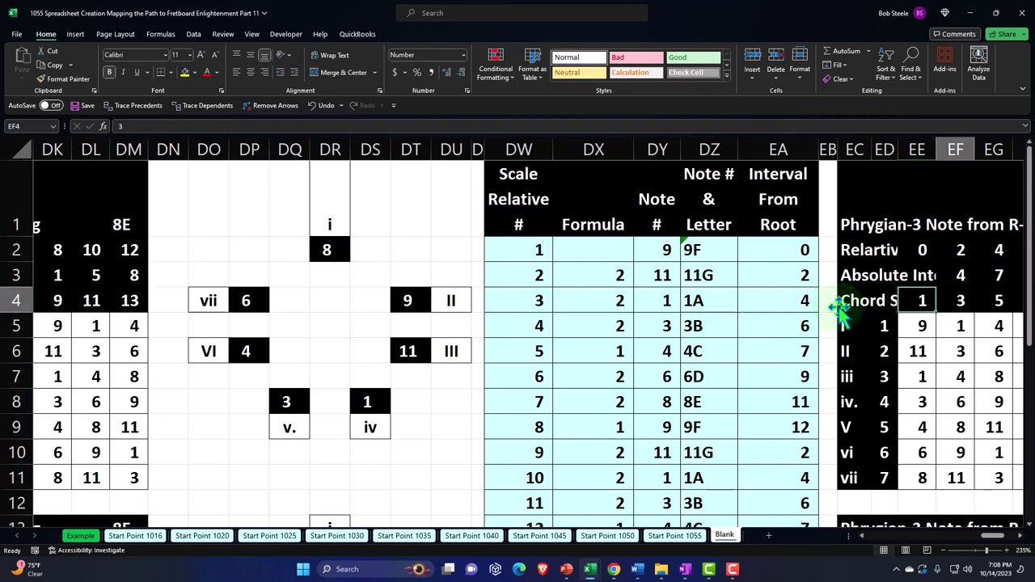
key("Right")
key("Right")
key("Right")
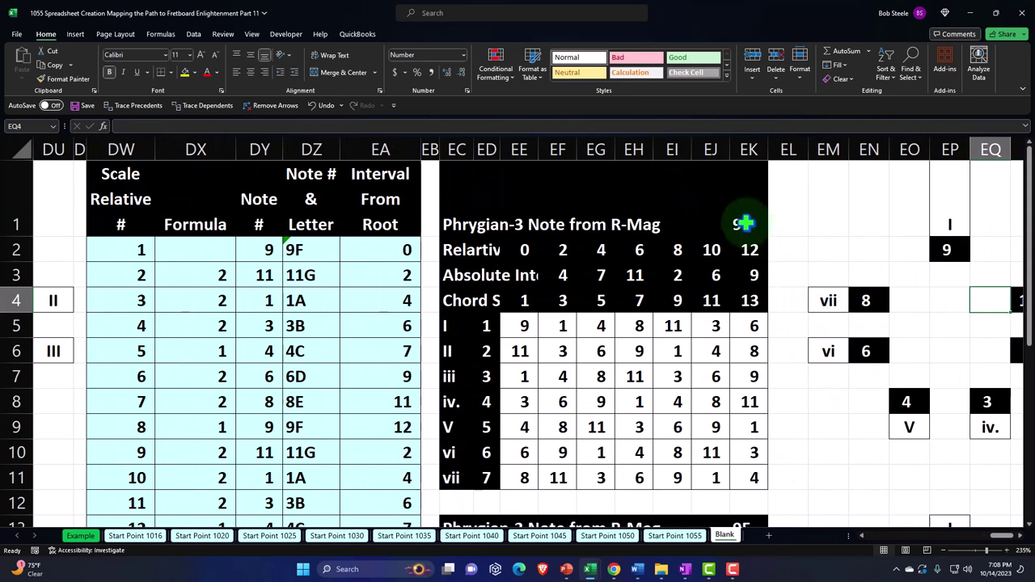
left_click(744, 225)
scroll(716, 334, "down", 4)
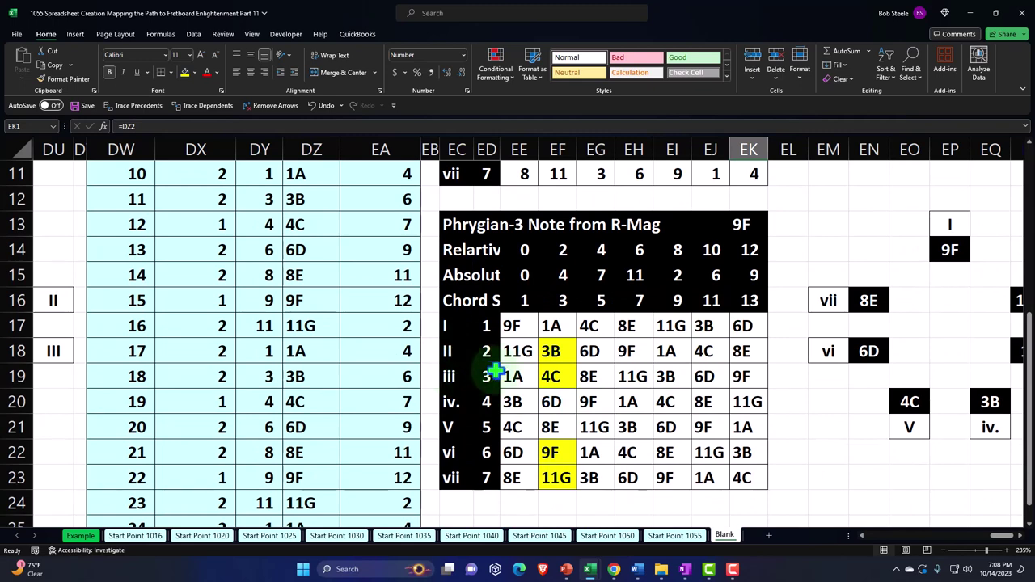
left_click(516, 427)
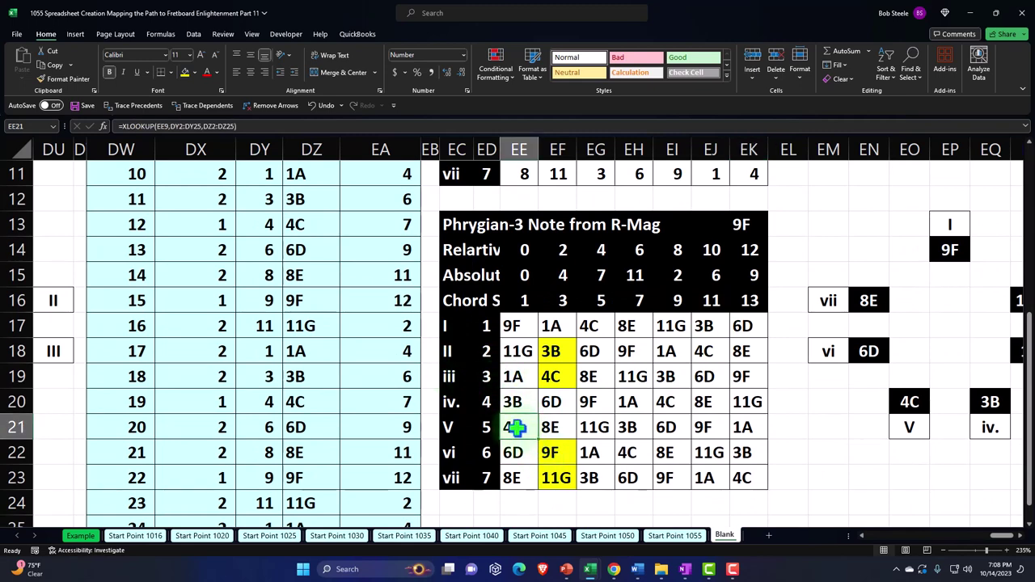
left_click(518, 351)
left_click(521, 326)
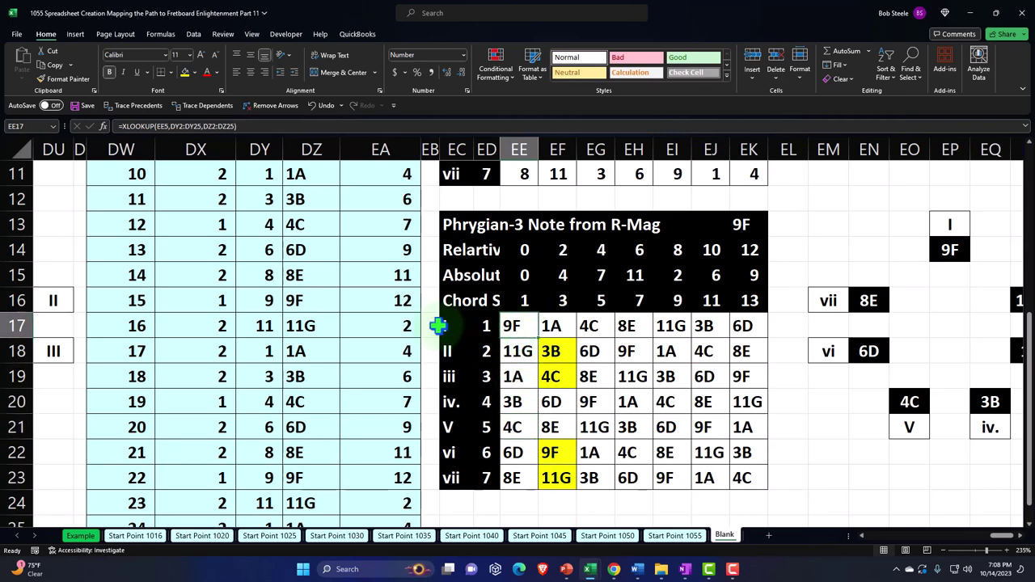
left_click(513, 400)
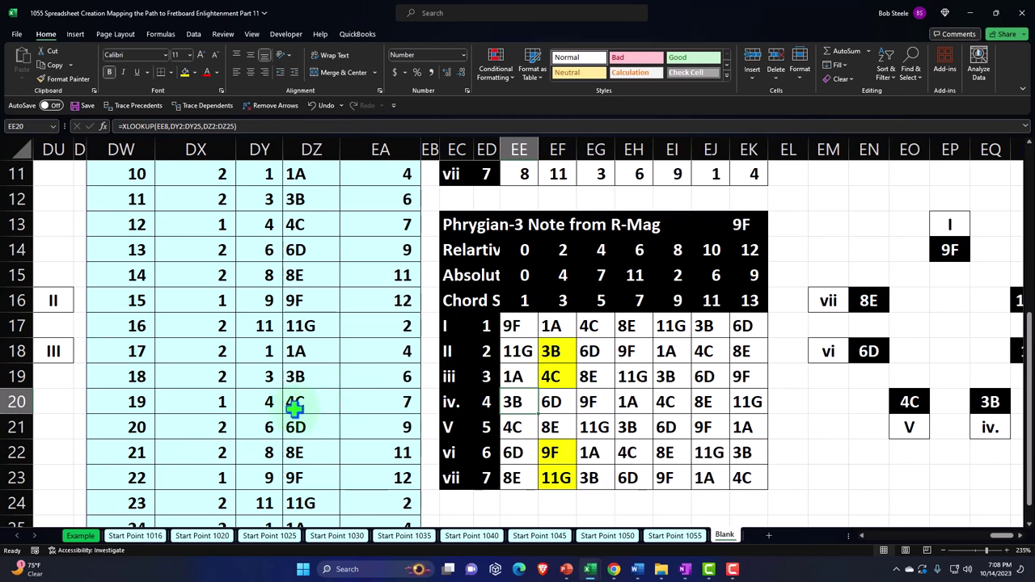
scroll(295, 408, "up", 4)
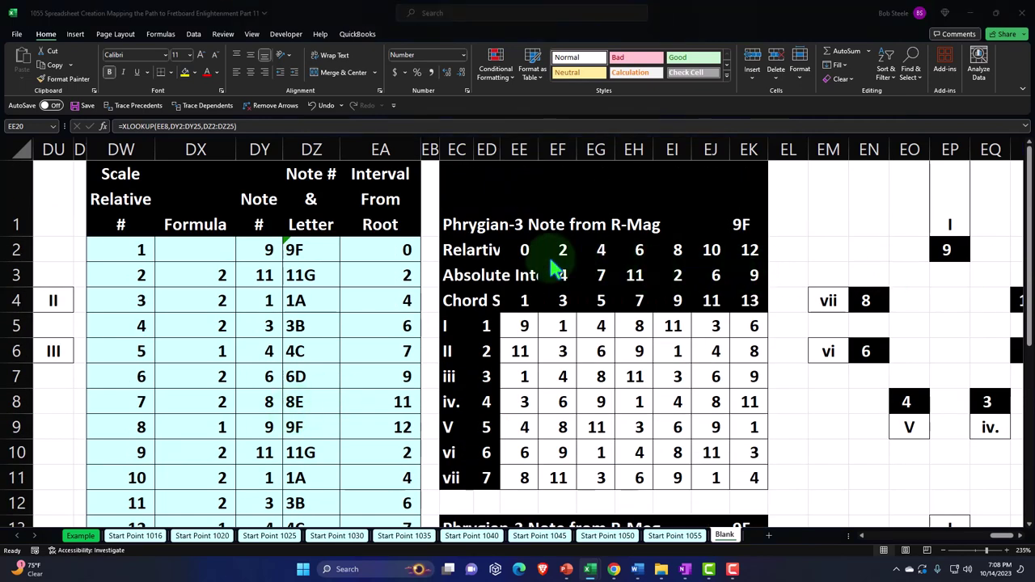
Retitle the new section's chord table in EC1 as "Lydian-4 Note from R-Maj"
left_click(457, 225)
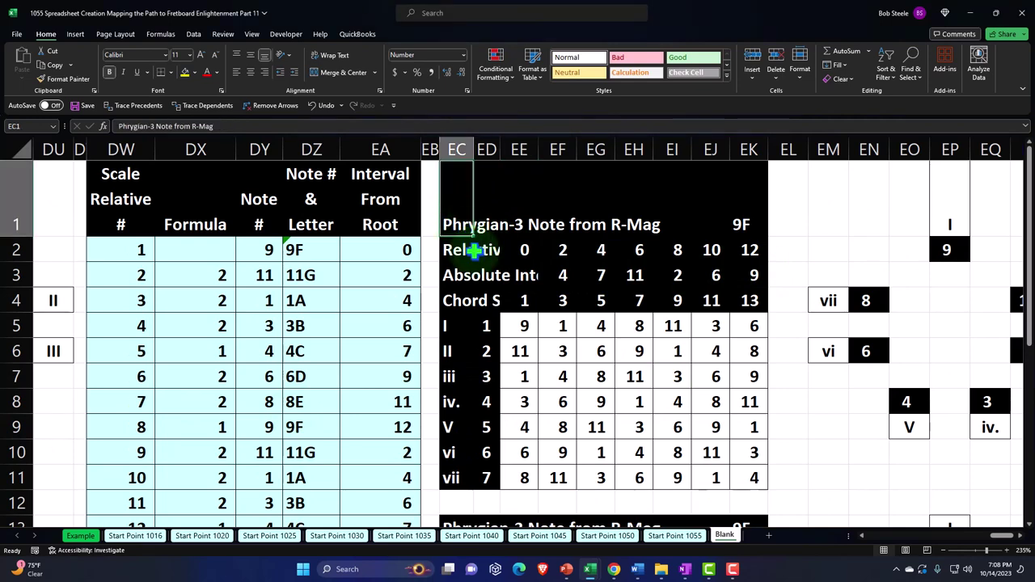
type("L")
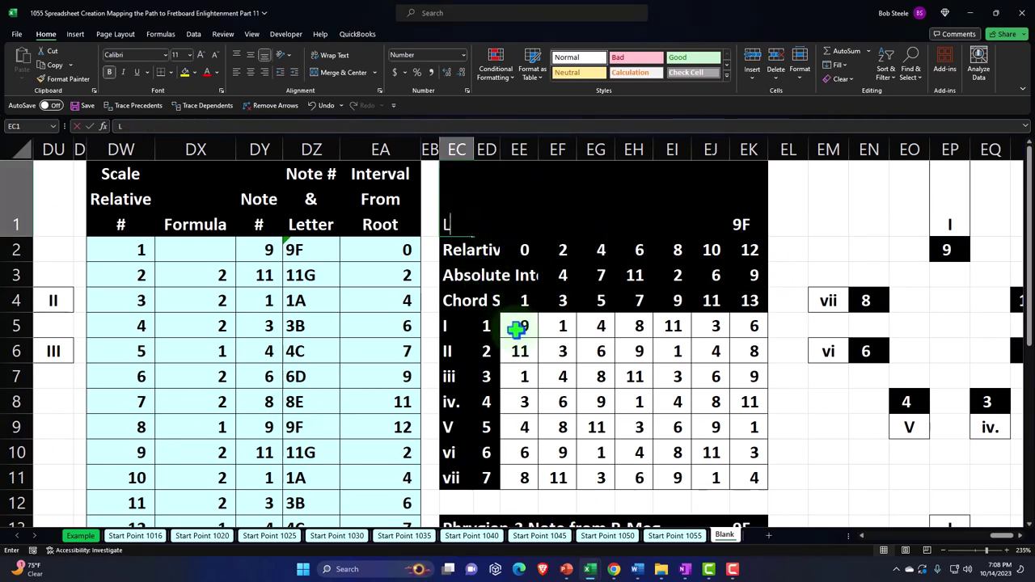
type("ydian")
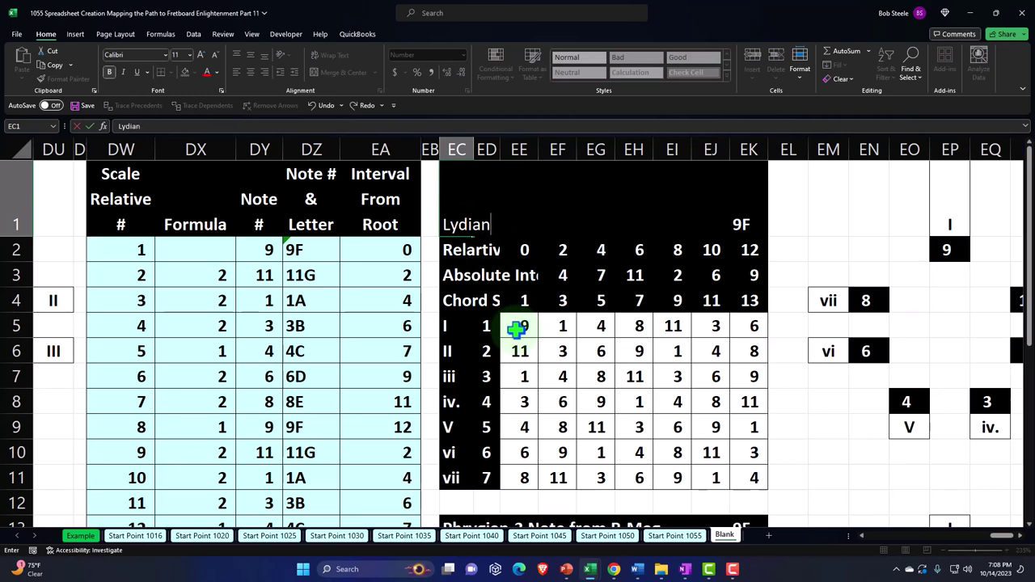
type("-4 NOte")
key("BackSpace")
key("BackSpace")
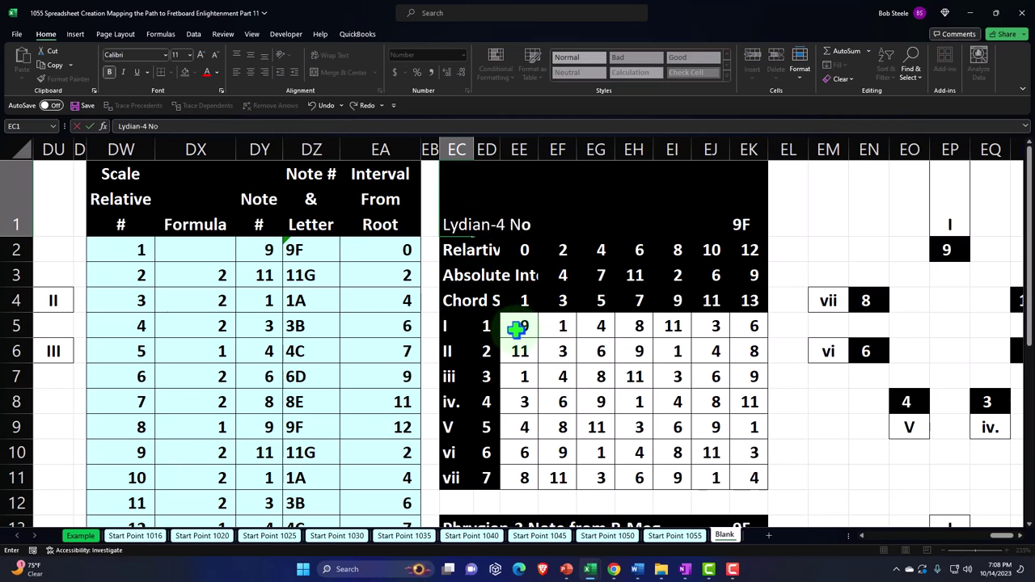
type("te from R-Maj")
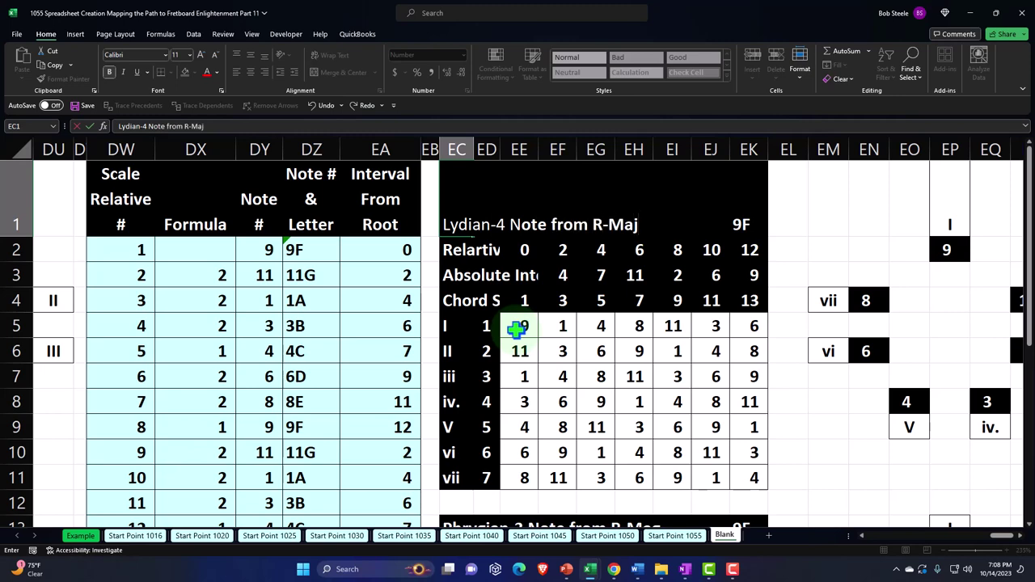
key("Return")
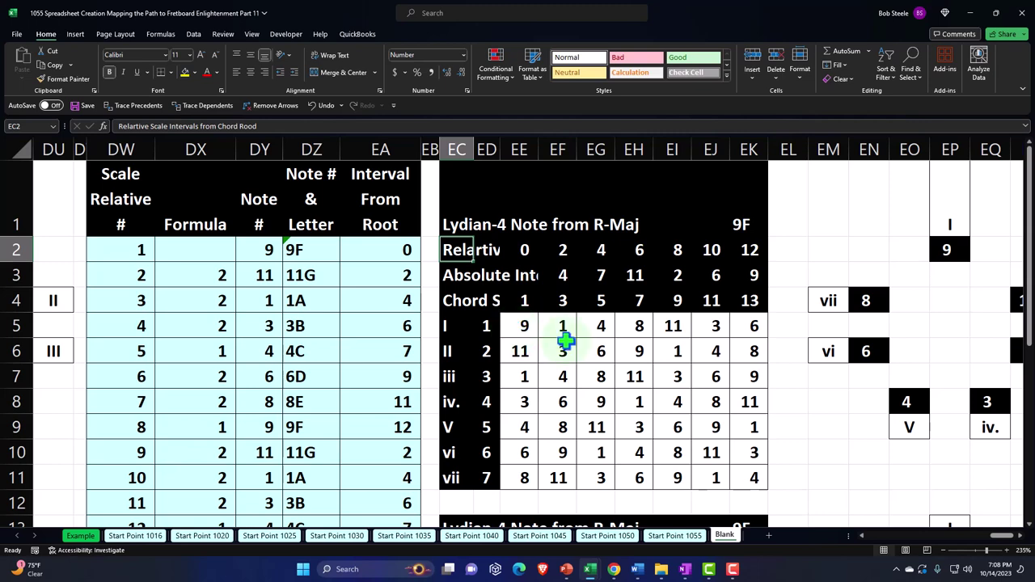
Examine the numbered chord circle beside the Lydian chord table, in columns EM to ES
left_click(707, 324)
key("Right")
key("Right")
key("Right")
key("Right")
key("Right")
key("Right")
key("Right")
key("Right")
key("Right")
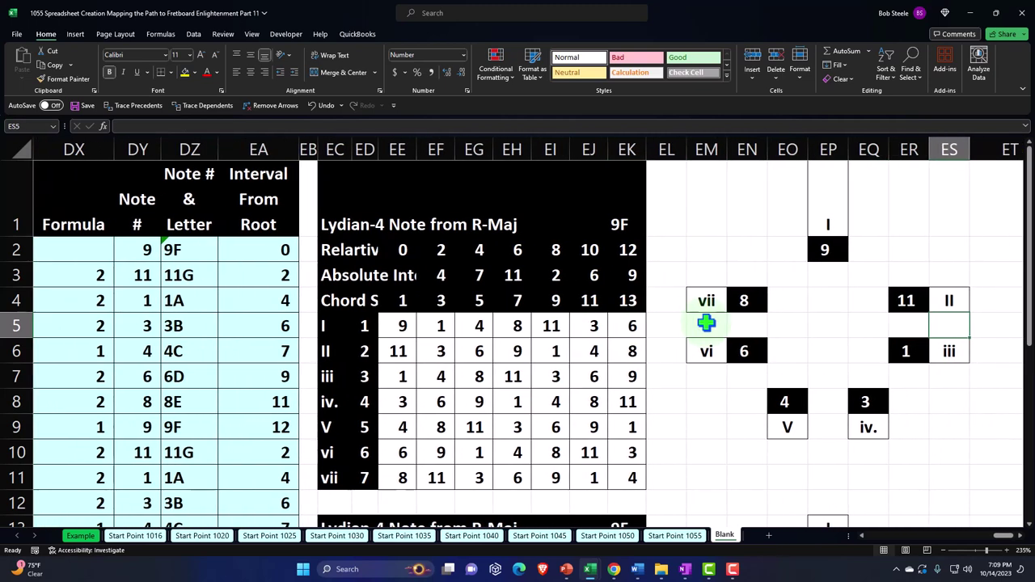
Examine the lettered chord circle in rows 13 to 21 of the Lydian section, including EP14 and EO20
key("Down")
key("Down")
key("Down")
key("Down")
key("Down")
key("Down")
key("Down")
key("Down")
key("Down")
key("Down")
key("Down")
key("Down")
key("Down")
key("Down")
key("Down")
key("Down")
key("Down")
key("Up")
key("Up")
key("Up")
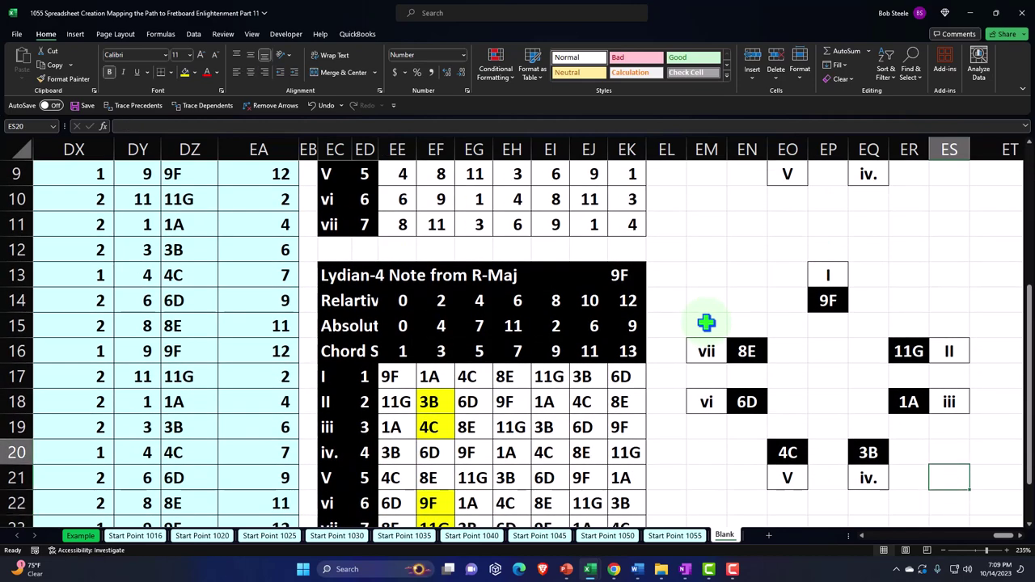
key("Left")
key("Left")
key("Left")
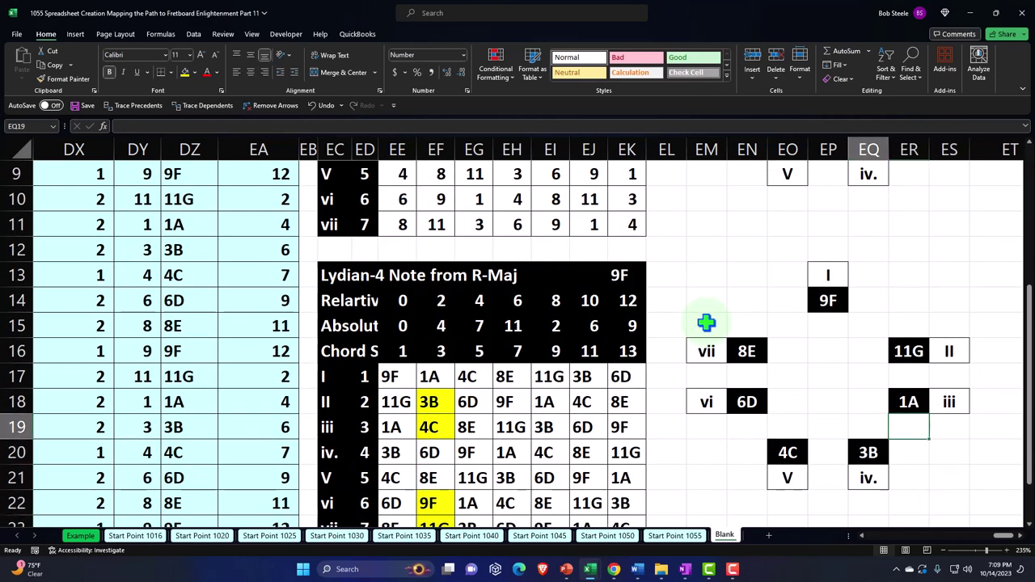
key("Up")
key("Up")
key("Up")
key("Up")
key("Up")
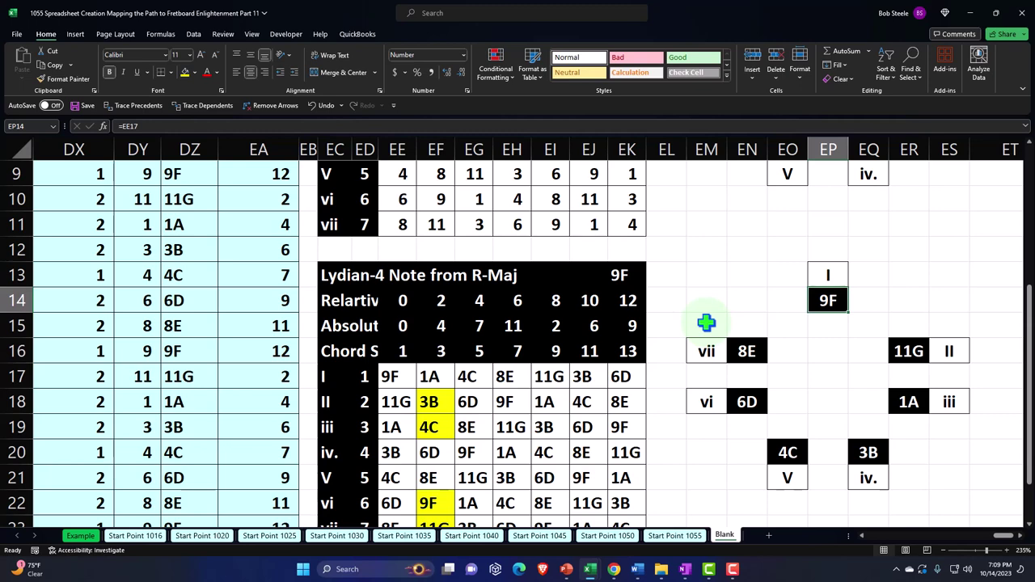
left_click(792, 455)
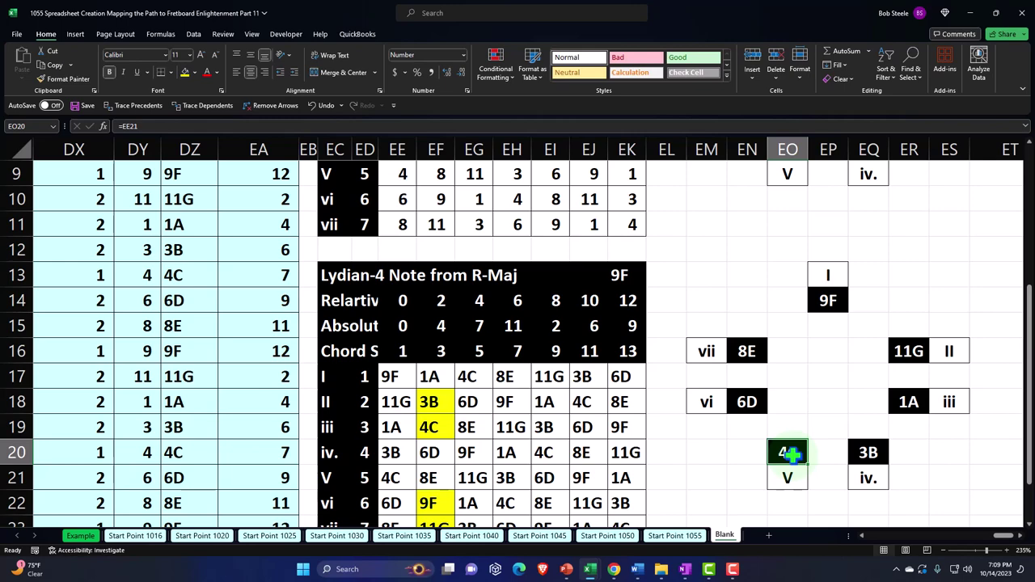
scroll(791, 454, "up", 3)
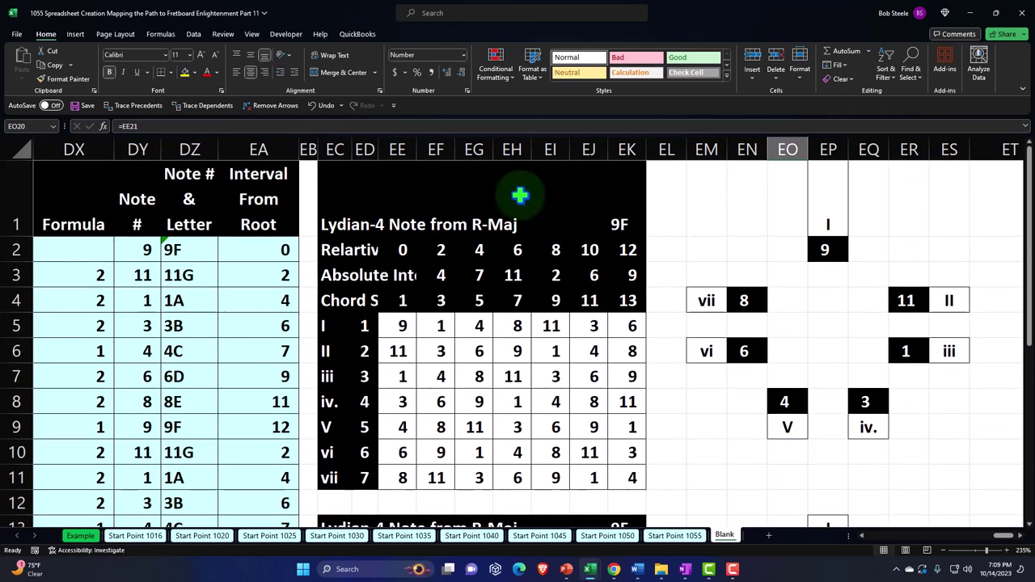
left_click(517, 192)
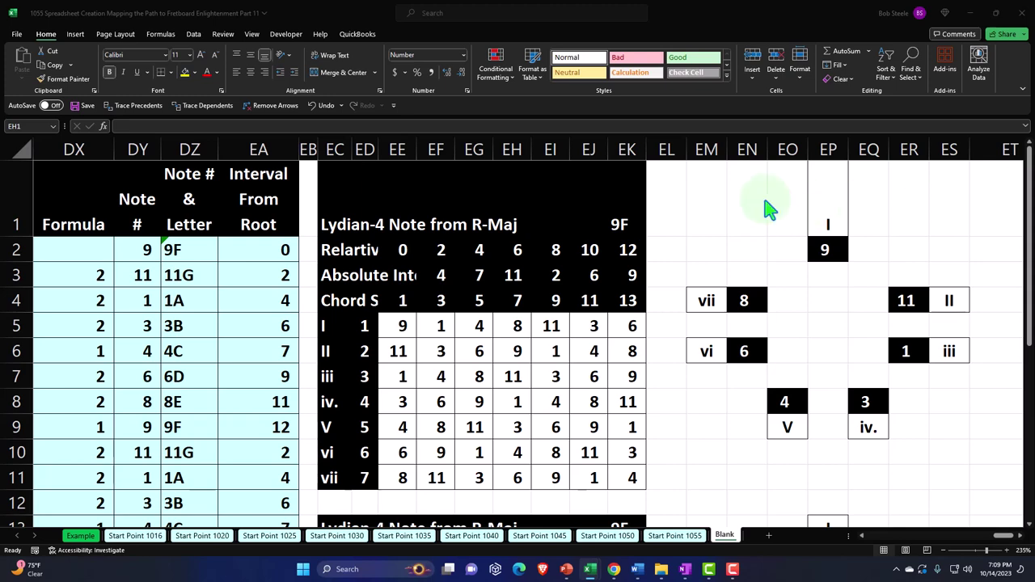
Copy the whole Lydian section, columns DV to ES, and paste it starting at ET1
scroll(1003, 543, "left", 4)
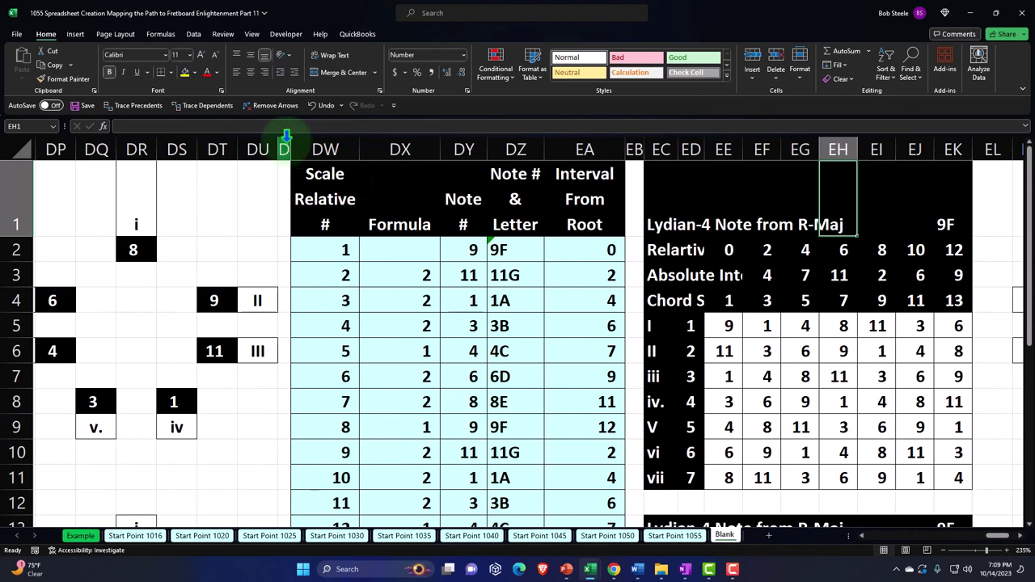
left_click_drag(300, 148, 856, 196)
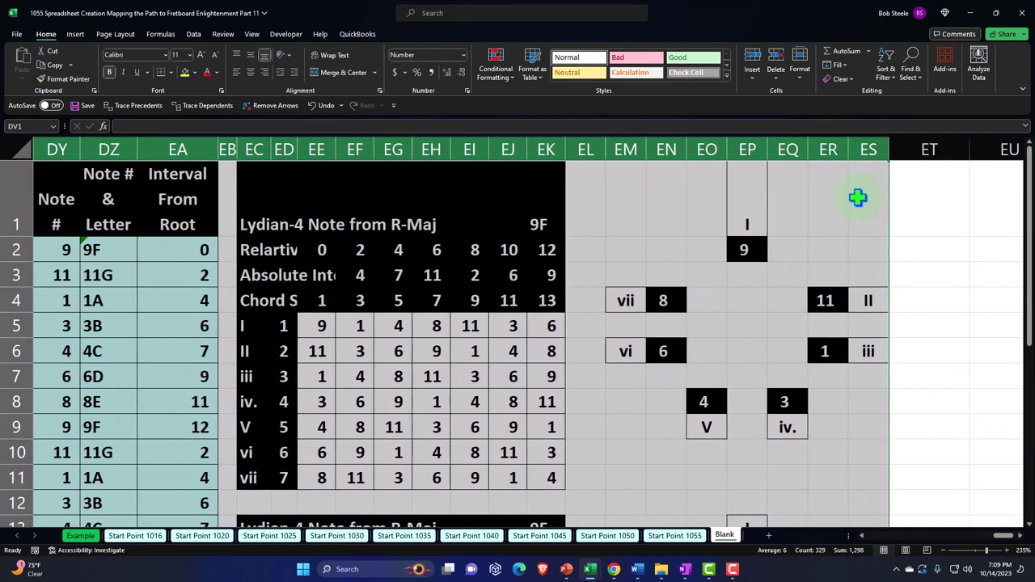
key("ctrl+c")
left_click(923, 194)
key("ctrl+v")
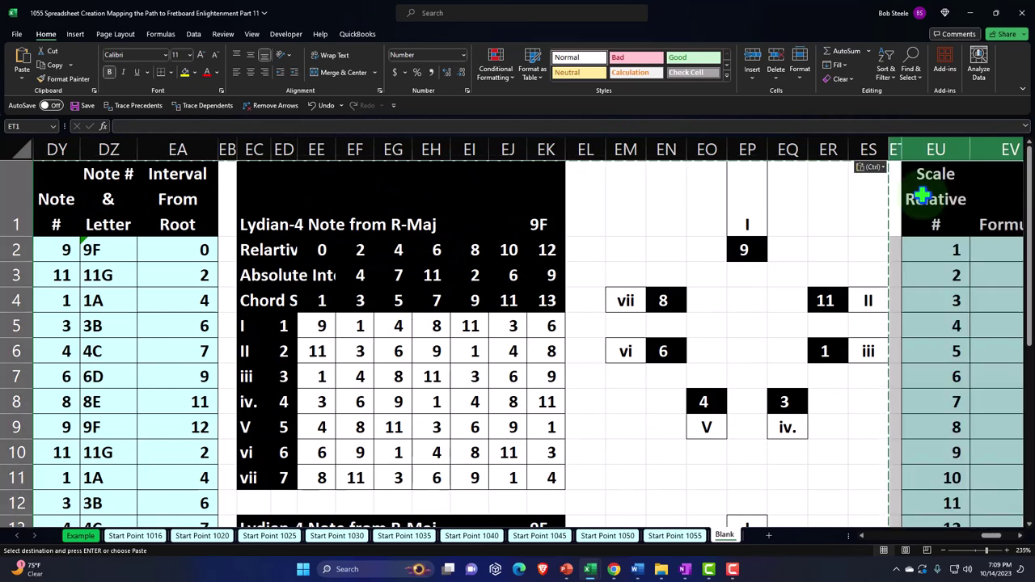
Look over the pasted section from its scale columns across to its chord table and circle
key("Right")
key("Right")
key("Right")
key("Right")
key("Right")
key("Right")
key("Right")
key("Right")
key("Right")
key("Right")
key("Right")
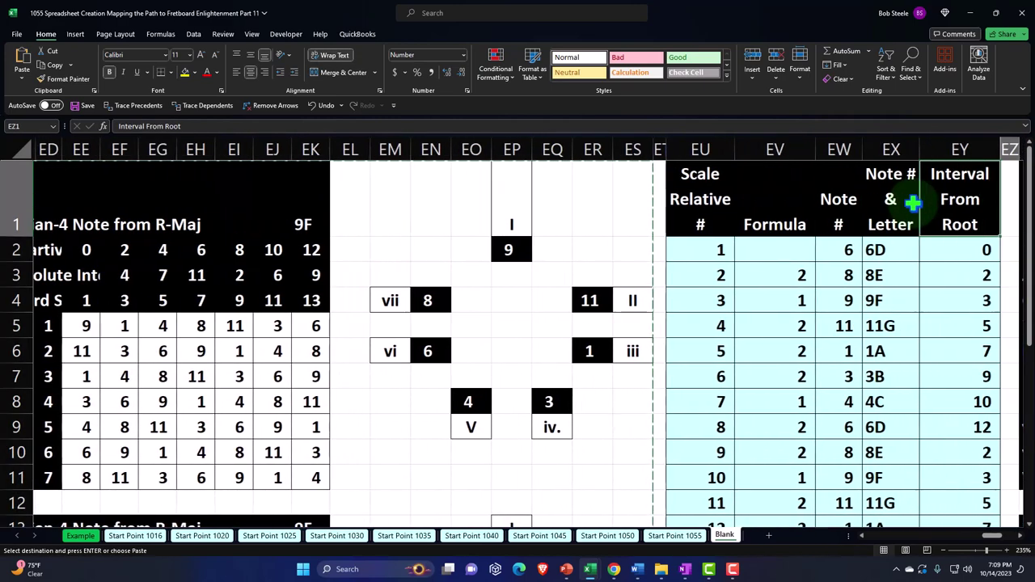
key("Right")
key("Right")
key("Right")
key("Right")
key("Right")
key("Right")
key("Right")
key("Right")
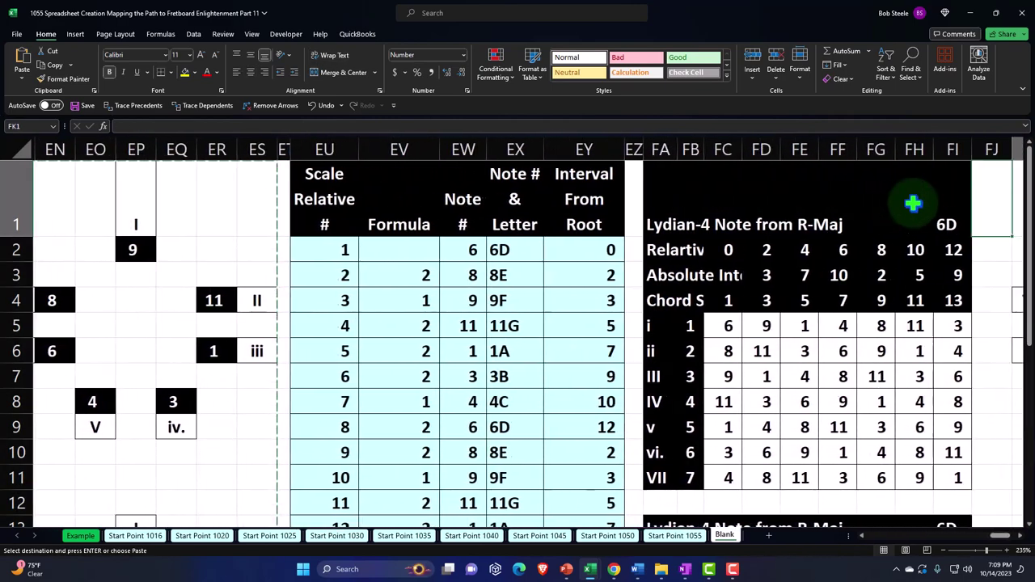
Retitle the pasted section's chord table in FA1 as "Mixolydian-5 Note of R-Maj"
key("Left")
key("Left")
key("Left")
key("Left")
key("Left")
key("Left")
key("Left")
key("Left")
key("Left")
key("Left")
key("Left")
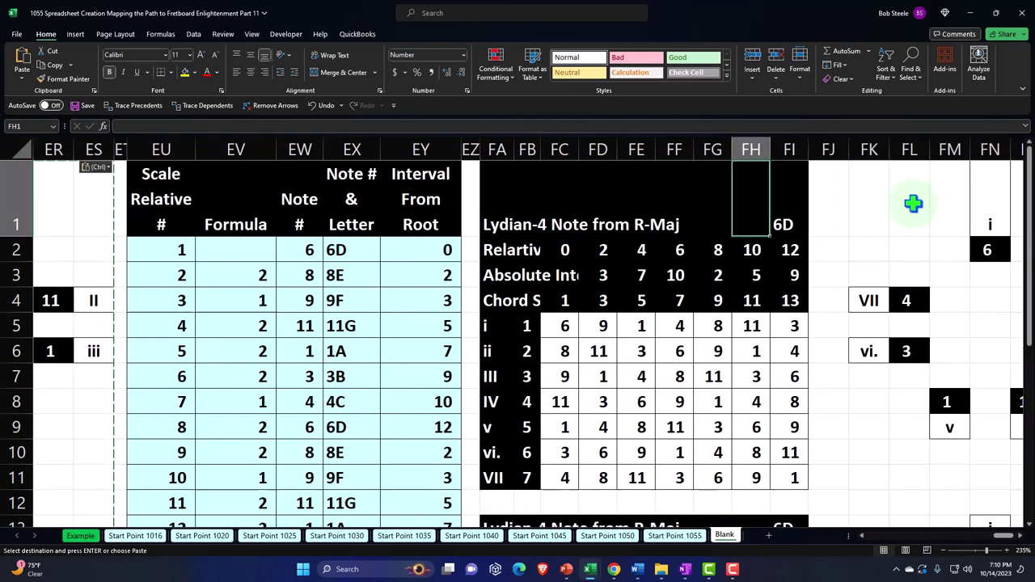
key("Left")
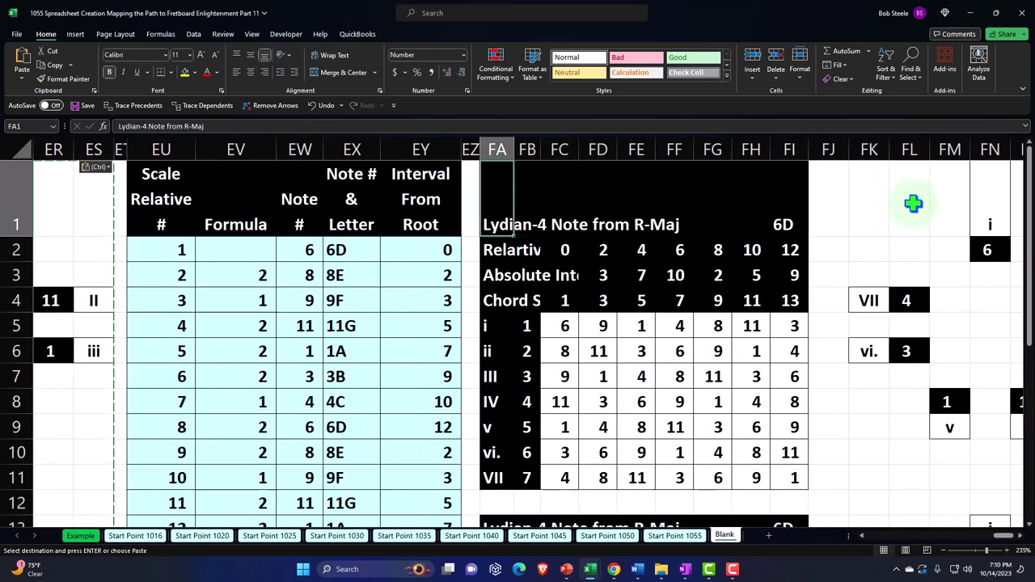
type("Mixolydian-")
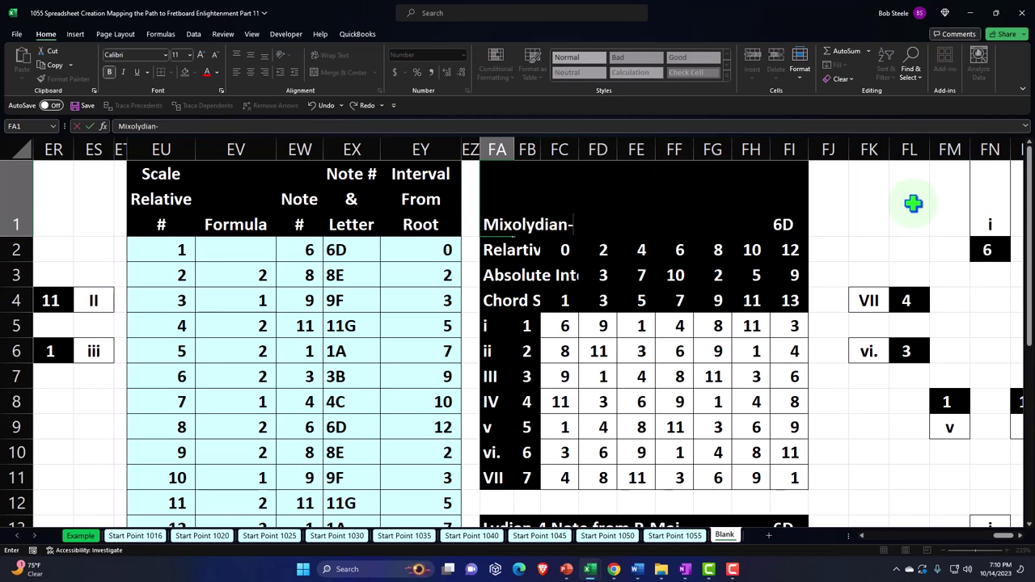
type("5 Note of R")
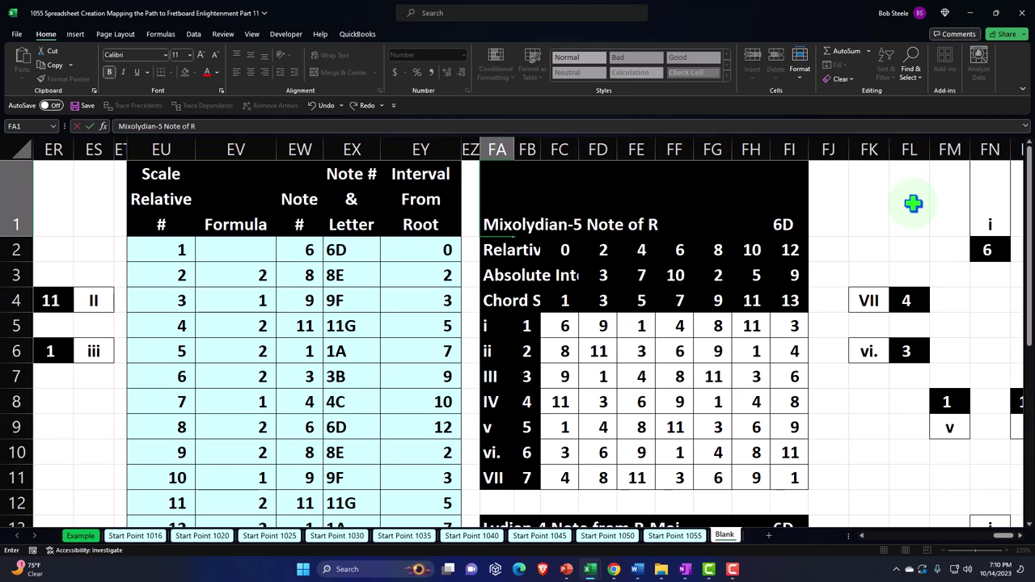
type("-Maj")
key("Return")
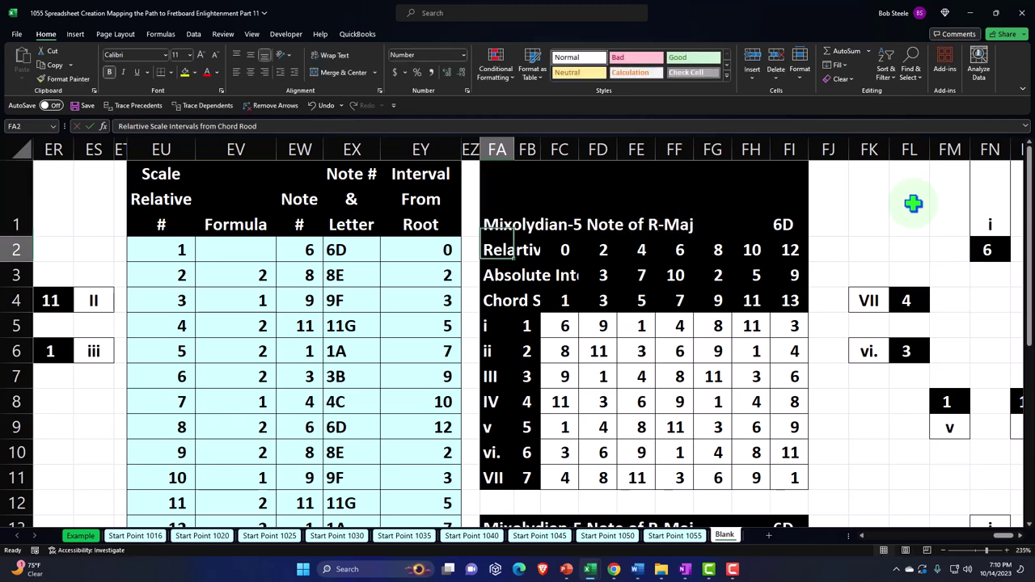
Clear the old note numbers from EW2 to EW25 in the Mixolydian section's Note # column
key("Left")
key("Left")
key("Left")
key("Left")
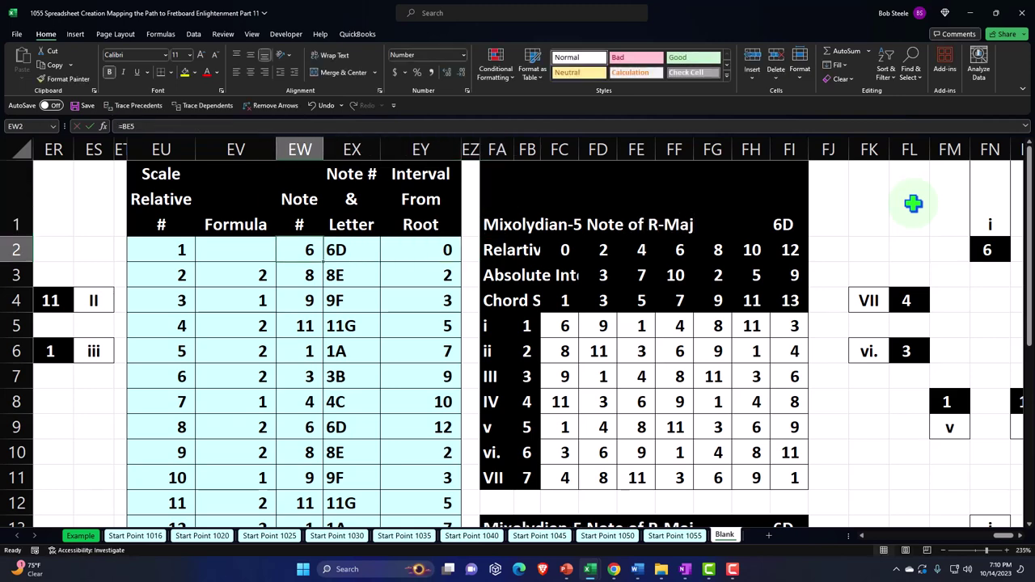
left_click_drag(290, 254, 290, 492)
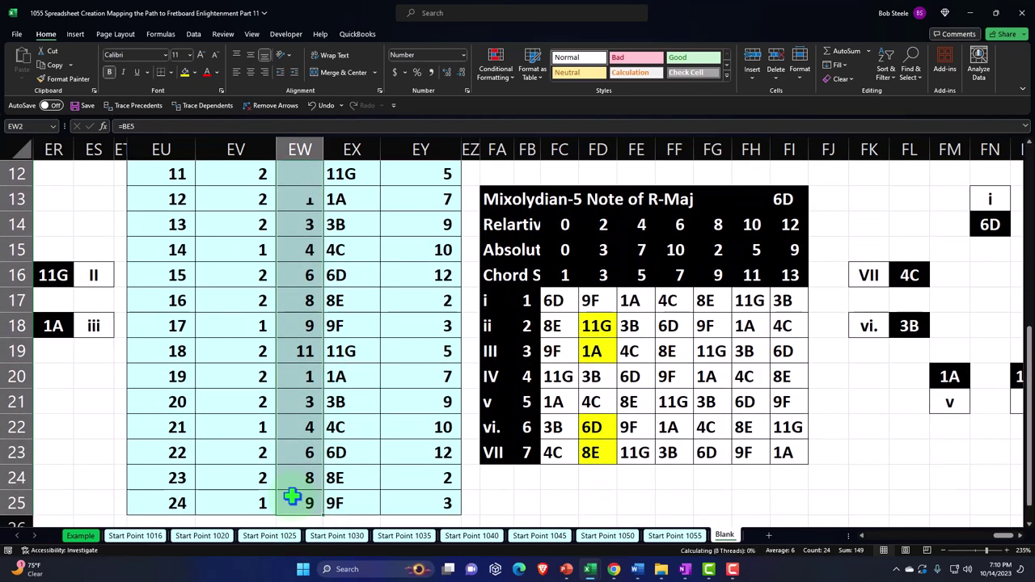
key("Delete")
Begin a reference formula in EW2 and trace it back to the Major/Ionian section around column AK
left_click(295, 253)
type("=")
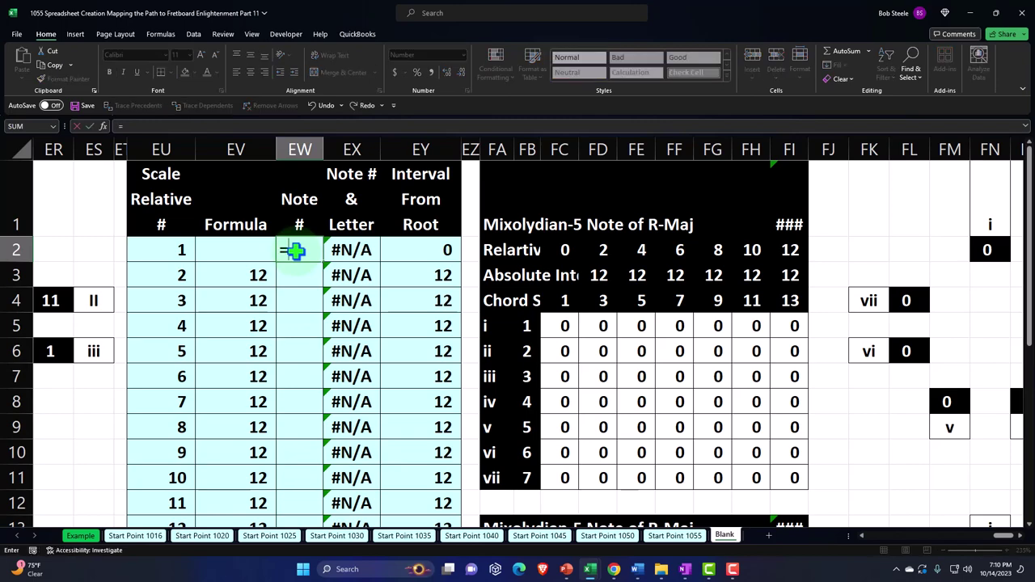
key("Left")
key("Left")
key("Left")
key("Left")
key("Left")
key("Left")
key("Left")
key("Left")
key("Left")
key("Left")
key("Left")
key("Left")
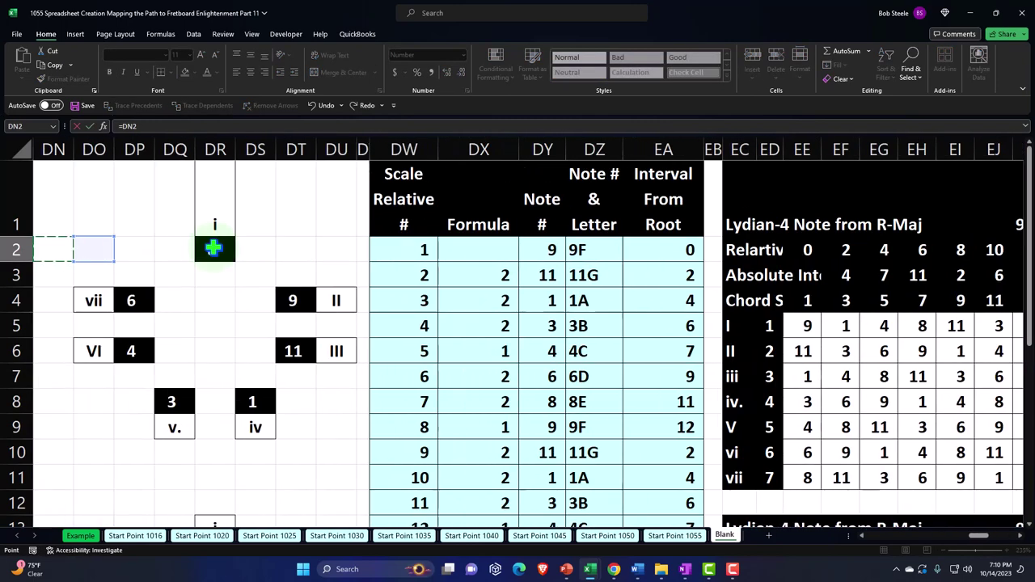
key("Right")
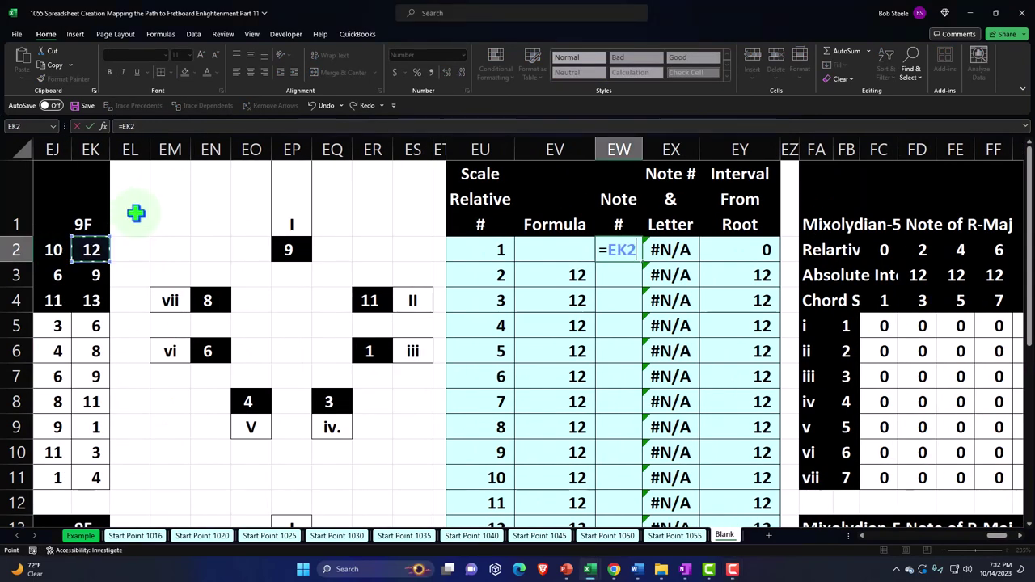
key("Left")
key("Left")
key("Left")
key("Left")
key("Left")
key("Left")
key("Left")
key("Left")
key("Left")
key("Left")
key("Left")
key("Left")
key("Left")
key("Left")
key("Left")
key("Left")
key("Left")
key("Left")
key("Left")
key("Left")
key("Left")
key("Left")
key("Left")
key("Left")
key("Left")
key("Left")
key("Left")
key("Left")
key("Left")
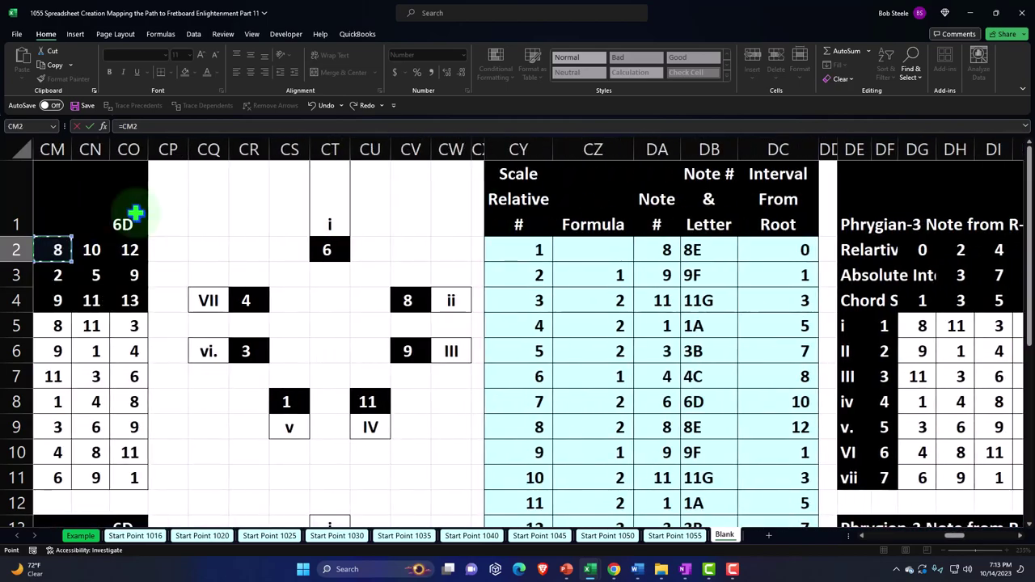
key("Left")
key("Left")
key("Left")
key("Left")
key("Left")
key("Left")
key("Left")
key("Left")
key("Left")
key("Left")
key("Left")
key("Left")
key("Left")
key("Left")
key("Left")
key("Left")
key("Left")
key("Left")
key("Left")
key("Left")
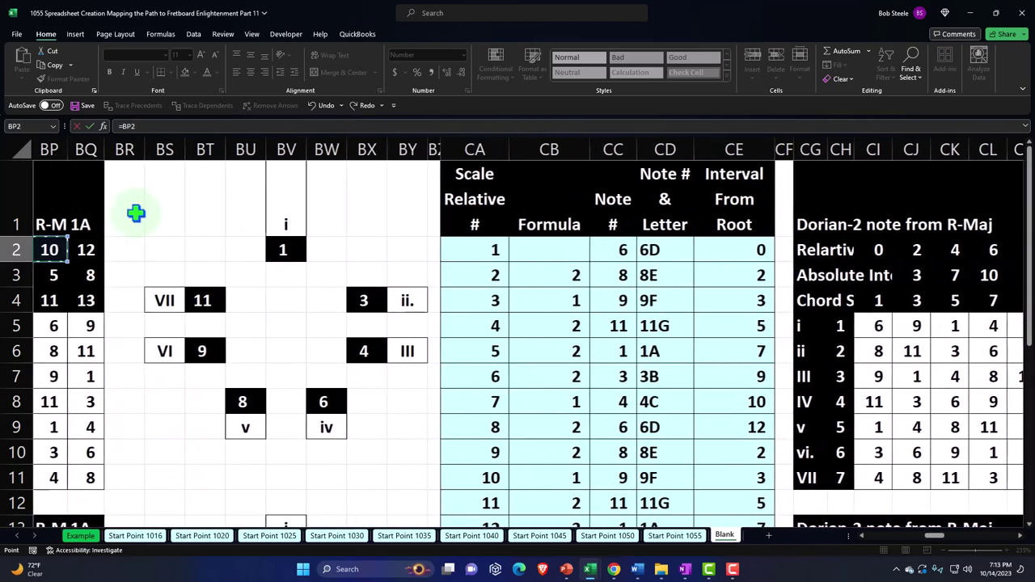
key("Left")
key("Left")
key("Left")
key("Left")
key("Left")
key("Left")
key("Left")
key("Left")
key("Left")
key("Left")
key("Left")
key("Left")
key("Left")
key("Left")
key("Left")
key("Left")
key("Left")
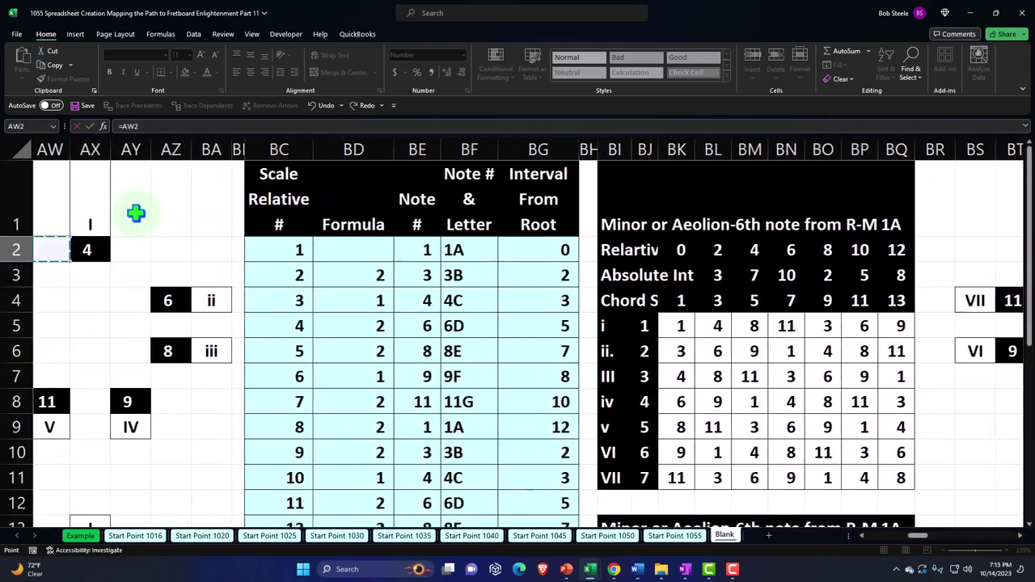
key("Left")
key("Left")
key("Left")
key("Left")
key("Left")
key("Left")
key("Left")
key("Left")
key("Left")
key("Left")
key("Left")
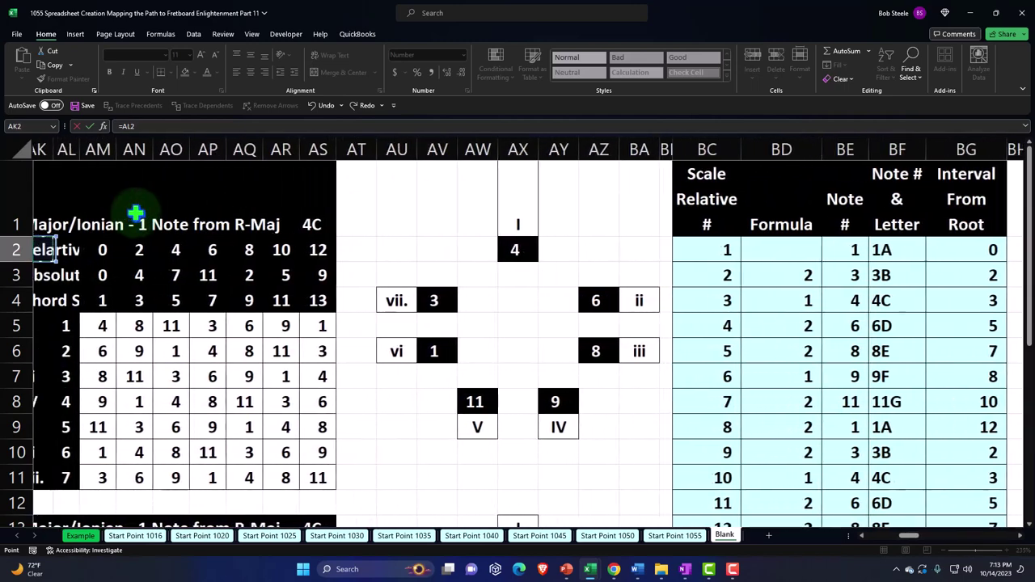
Examine the numbered and lettered Major/Ionian chord circles for the V position, including AW8 and AW20
key("Right")
key("Right")
key("Right")
key("Right")
key("Right")
key("Right")
key("Right")
key("Right")
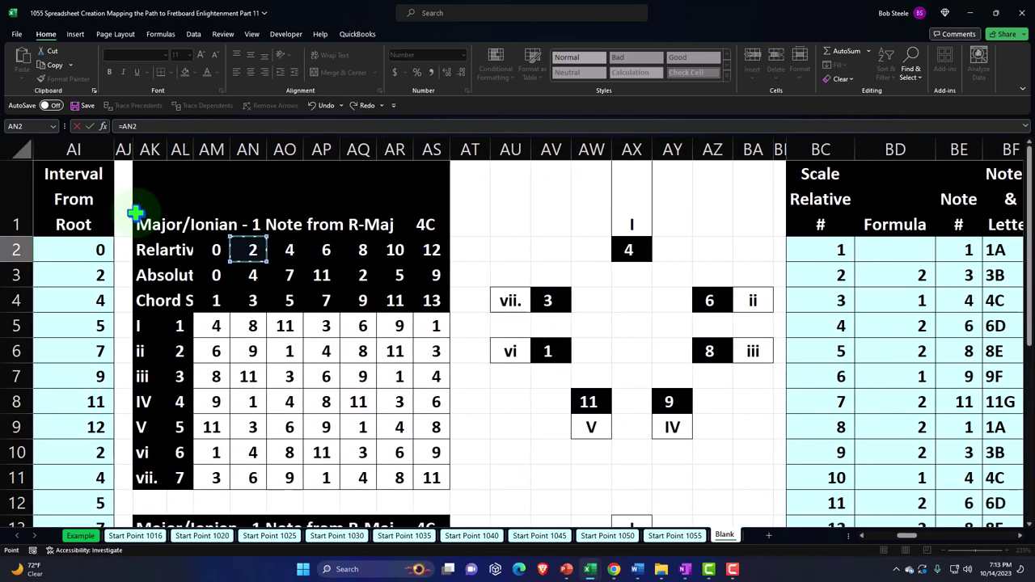
key("Right")
key("Right")
key("Right")
key("Right")
key("Right")
key("Right")
key("Down")
key("Down")
key("Down")
key("Down")
key("Down")
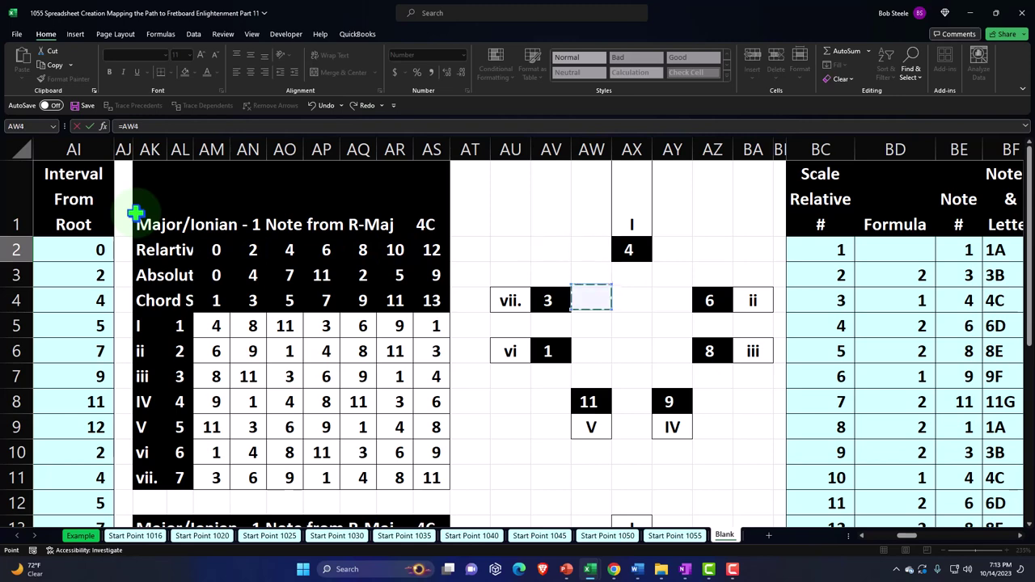
key("Down")
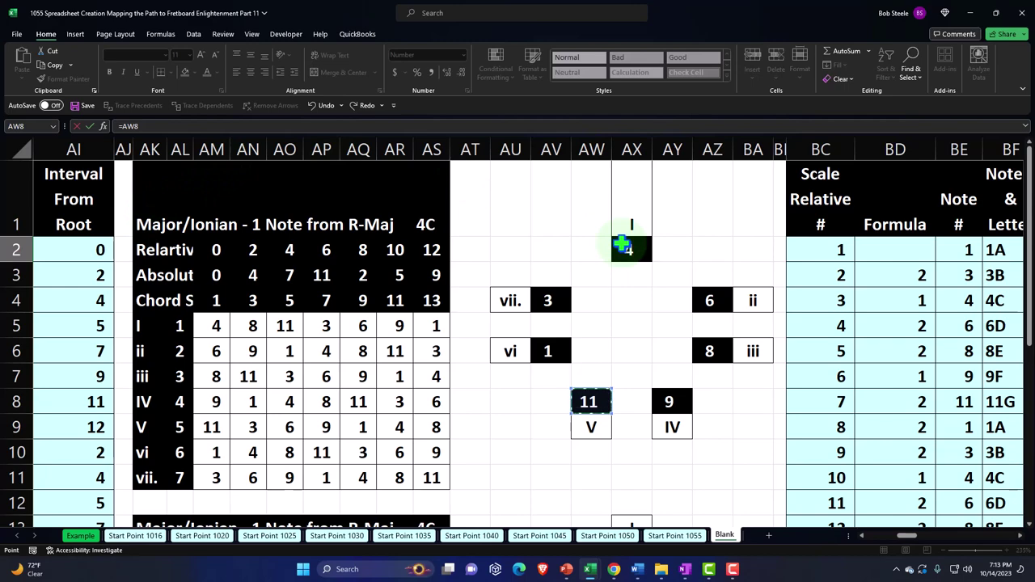
scroll(621, 244, "down", 3)
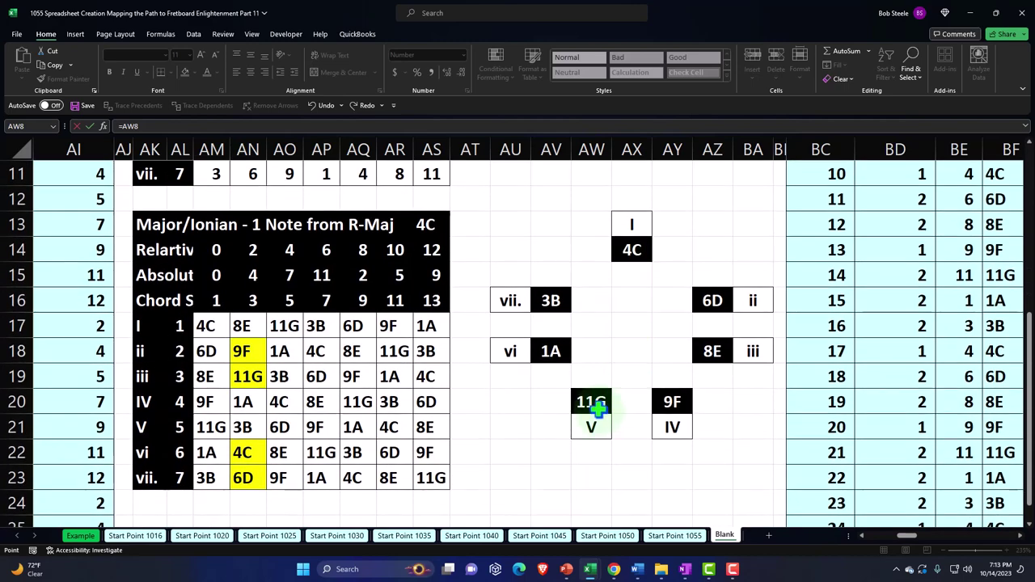
left_click(597, 404)
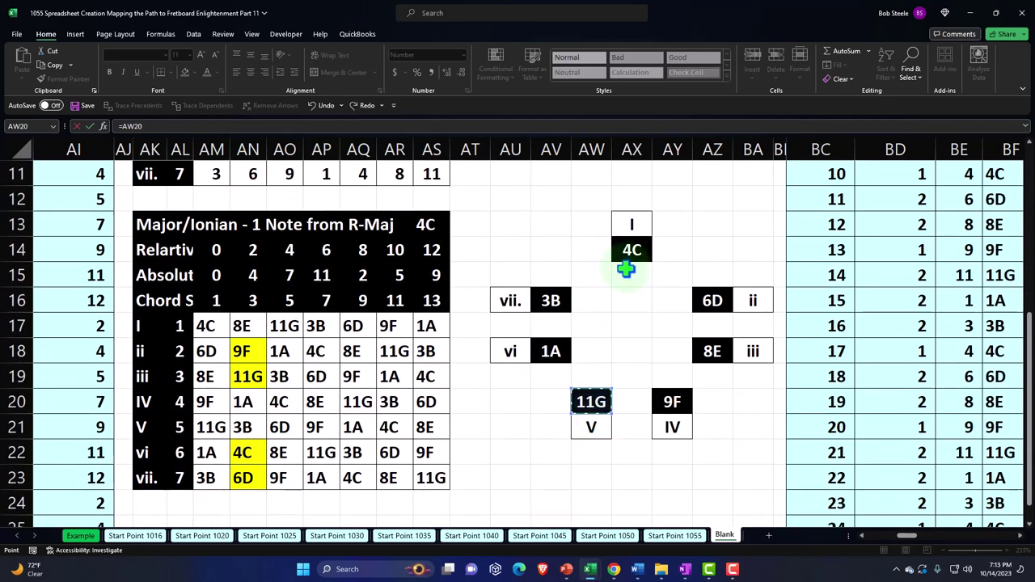
scroll(599, 316, "up", 3)
left_click(368, 226)
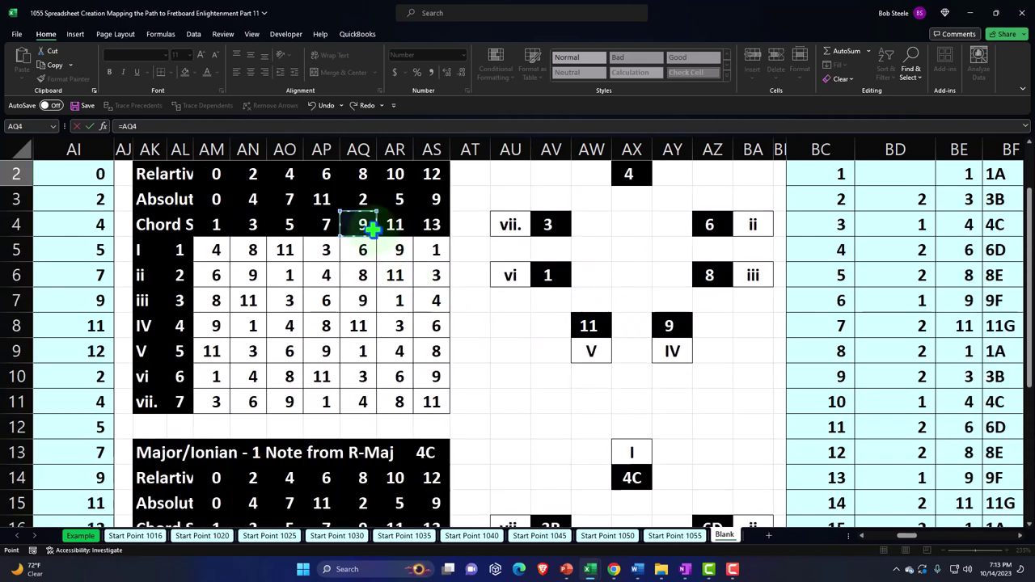
Point the EW2 formula to the fifth note of the Major/Ionian scale as =AG6
key("Left")
key("Left")
key("Left")
key("Left")
key("Left")
key("Left")
key("Left")
key("Left")
key("Left")
key("Left")
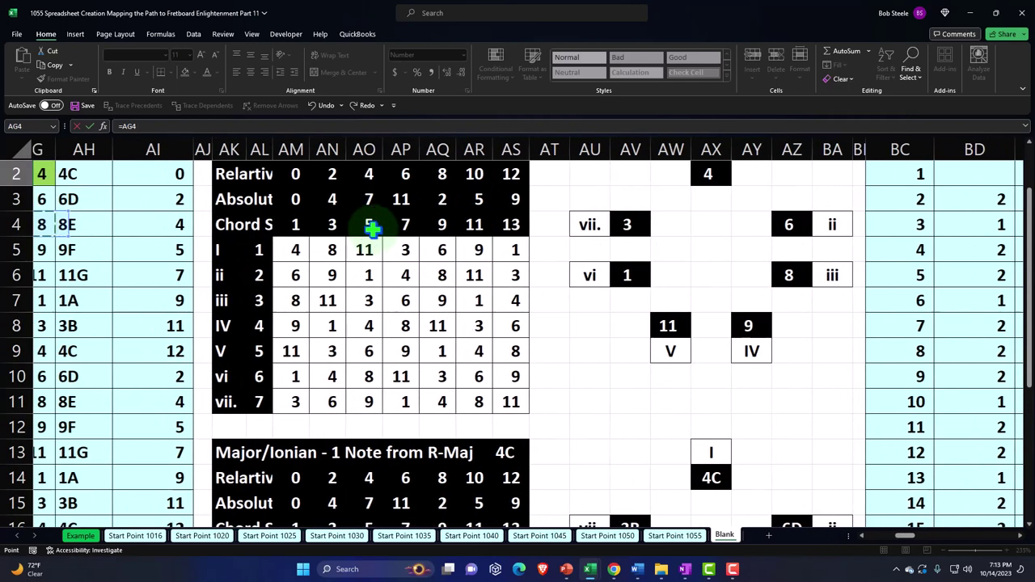
left_click(254, 275)
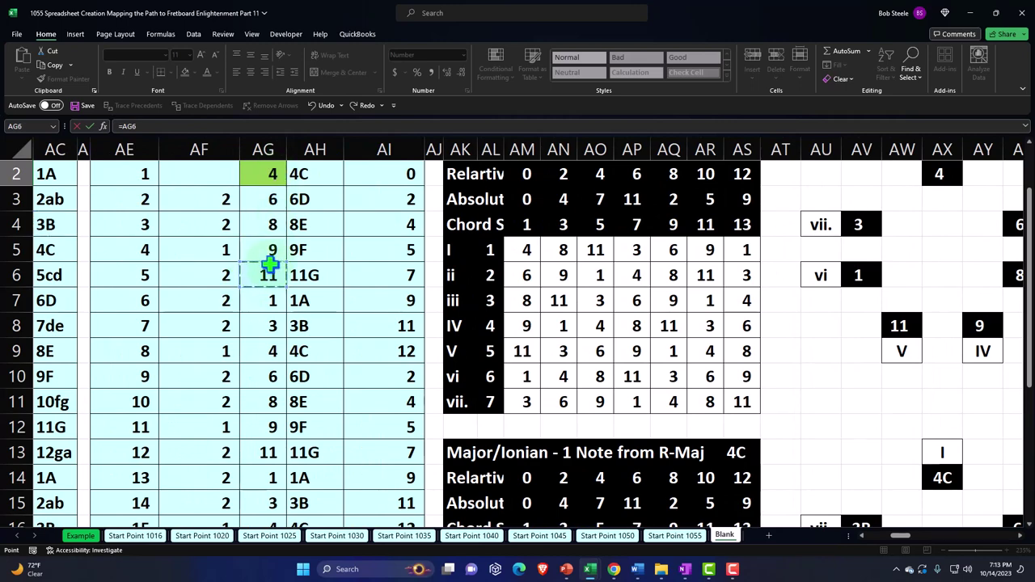
key("Return")
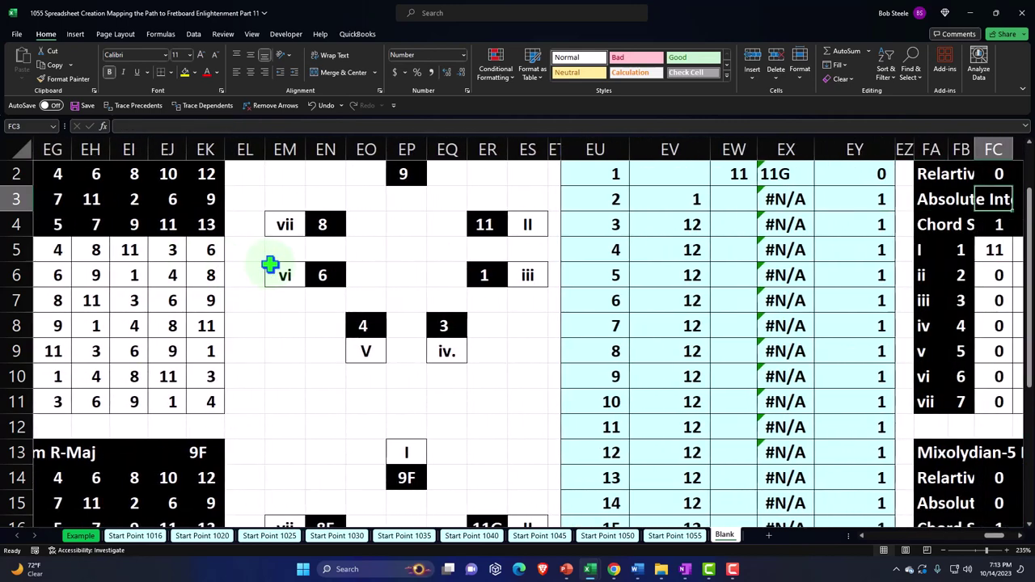
Fill the EW2 formula down the Mixolydian Note # column through EW9
scroll(550, 301, "up", 1)
left_click(751, 257)
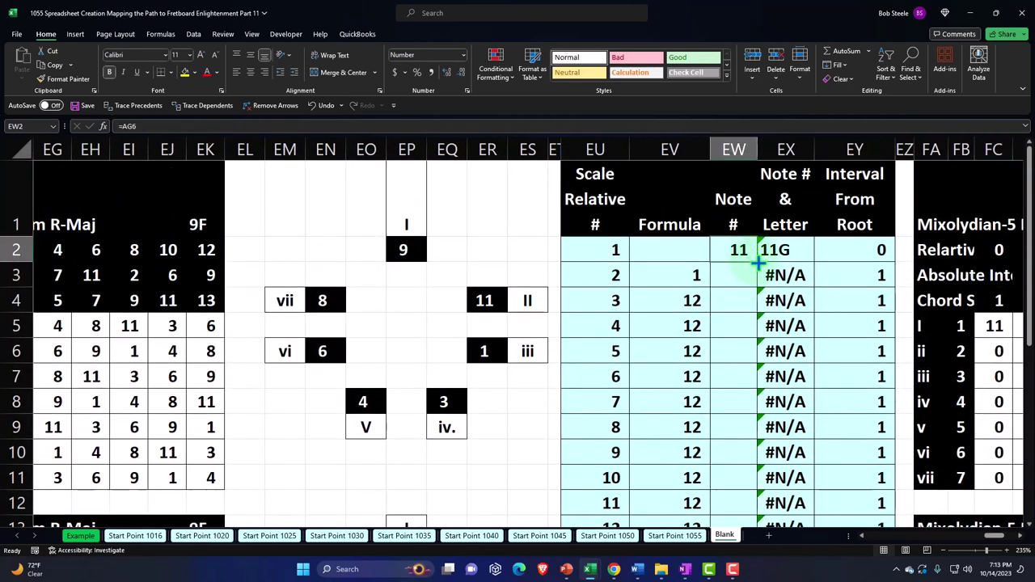
left_click_drag(757, 263, 760, 435)
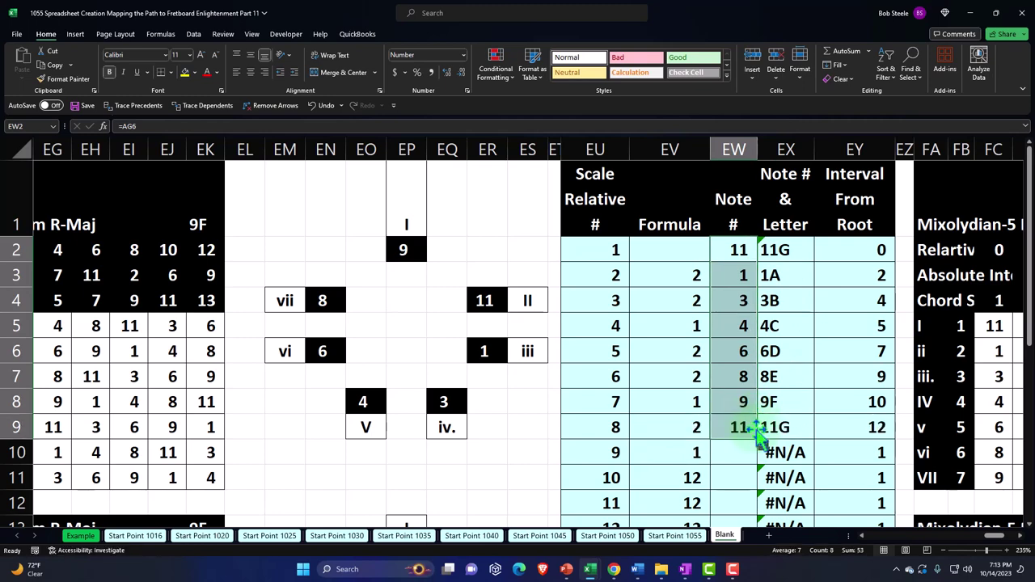
Link EW9, the eighth Mixolydian note, back to the root note with =EW2
left_click(743, 434)
type("=")
key("Up")
key("Up")
key("Up")
key("Up")
key("Up")
key("Up")
key("Up")
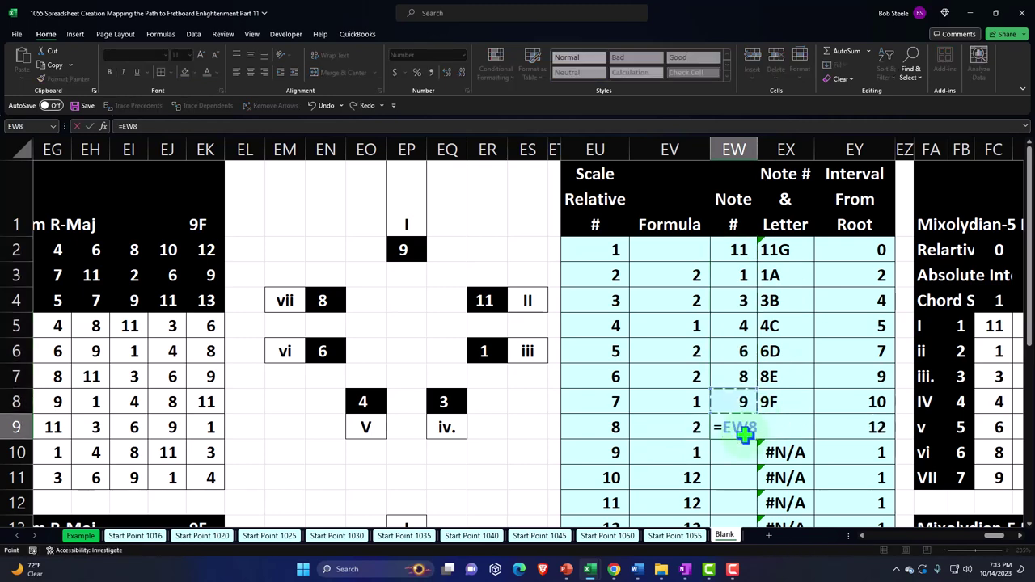
key("ctrl+Return")
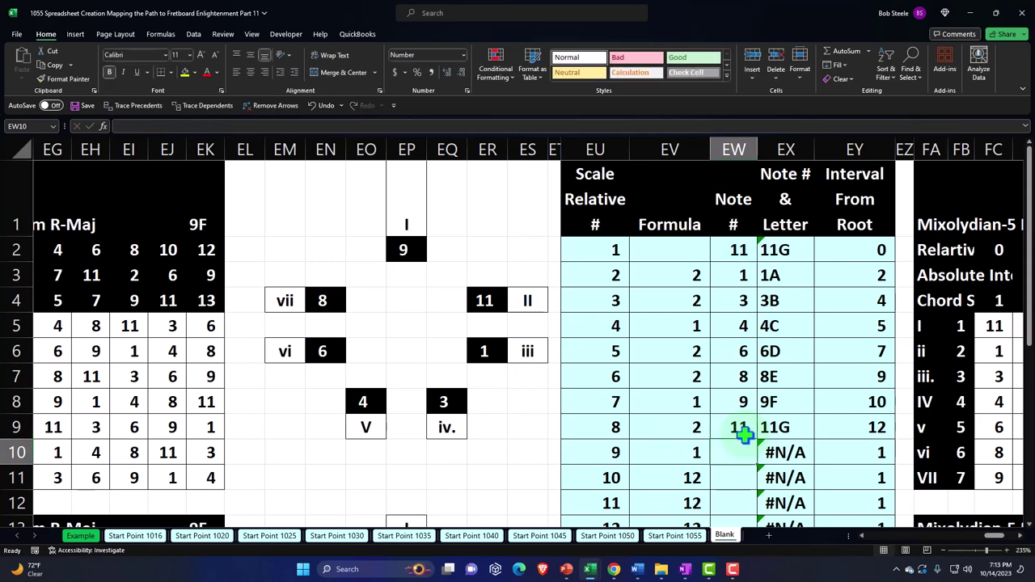
Fill the EW9 formula down through EW25 to complete the repeating Mixolydian note numbers
scroll(744, 412, "down", 1)
left_click_drag(756, 365, 739, 488)
scroll(868, 437, "up", 4)
scroll(869, 438, "up", 1)
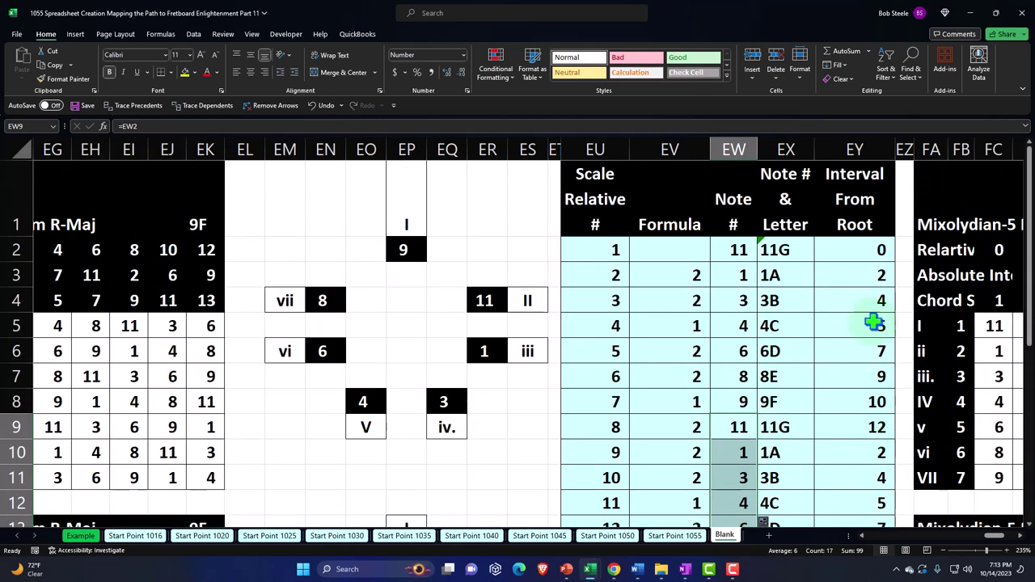
Examine the Mixolydian chord number table, the note-letter table below it, and the matching circle diagrams
left_click(862, 275)
key("Right")
key("Right")
key("Right")
key("Right")
key("Right")
key("Right")
key("Right")
key("Right")
key("Right")
key("Right")
key("Right")
key("Right")
key("Right")
key("Right")
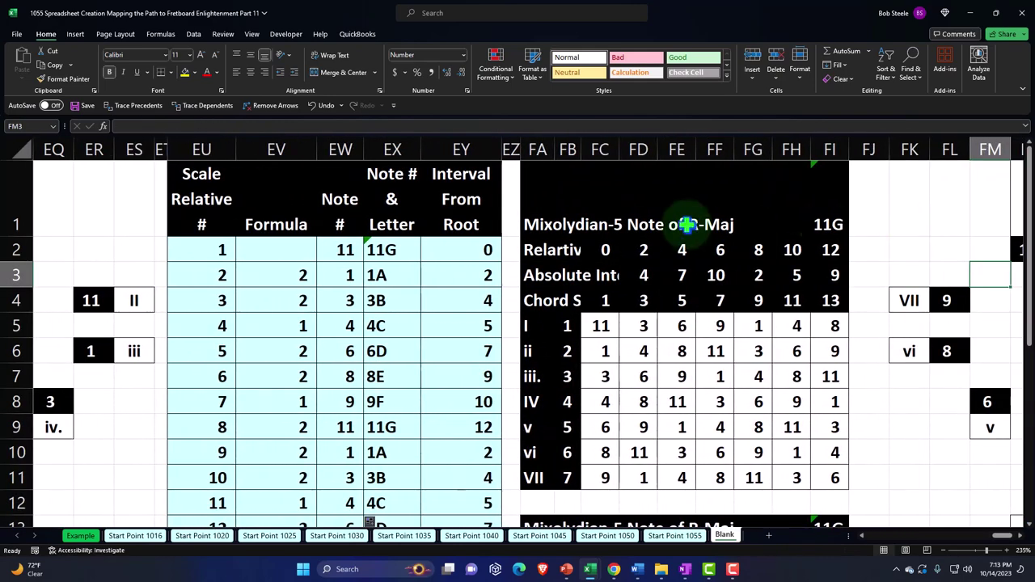
left_click(532, 226)
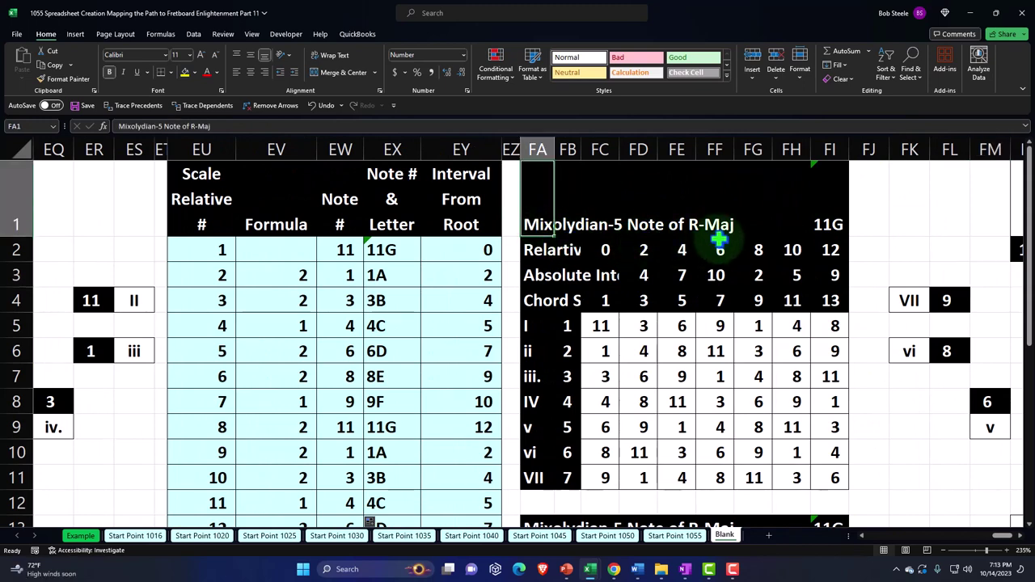
scroll(696, 346, "down", 3)
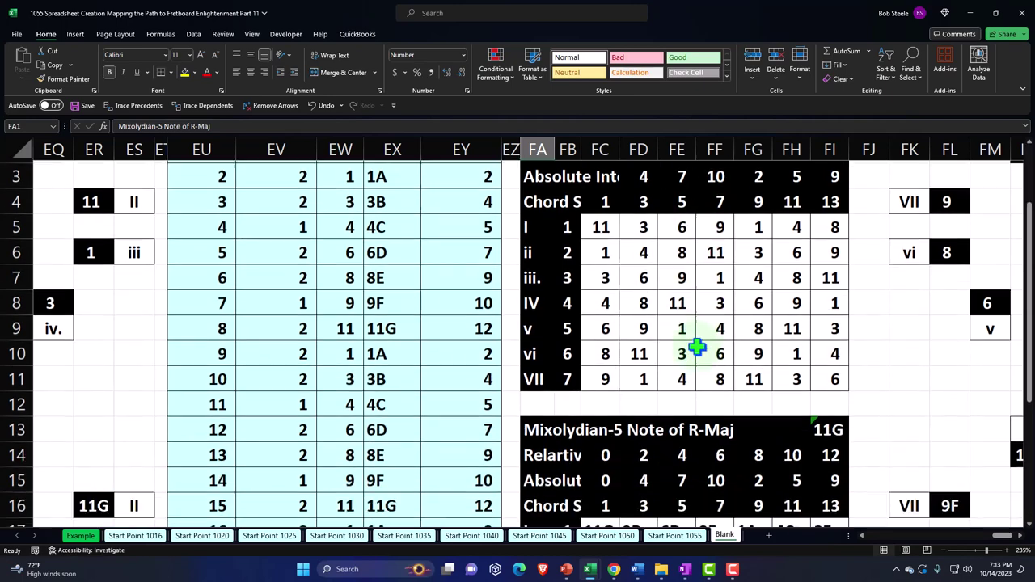
scroll(727, 372, "down", 1)
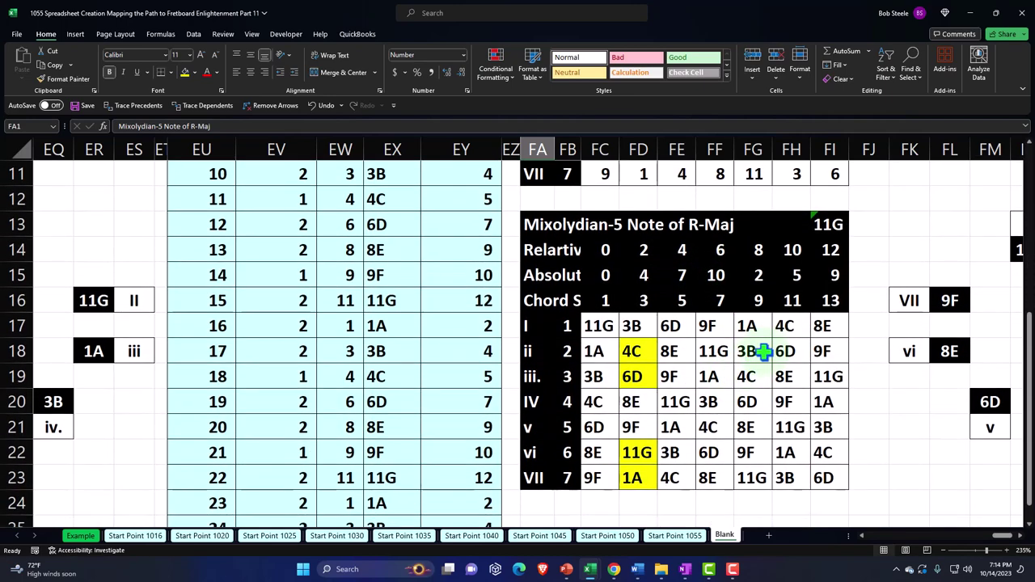
left_click(595, 396)
left_click(599, 477)
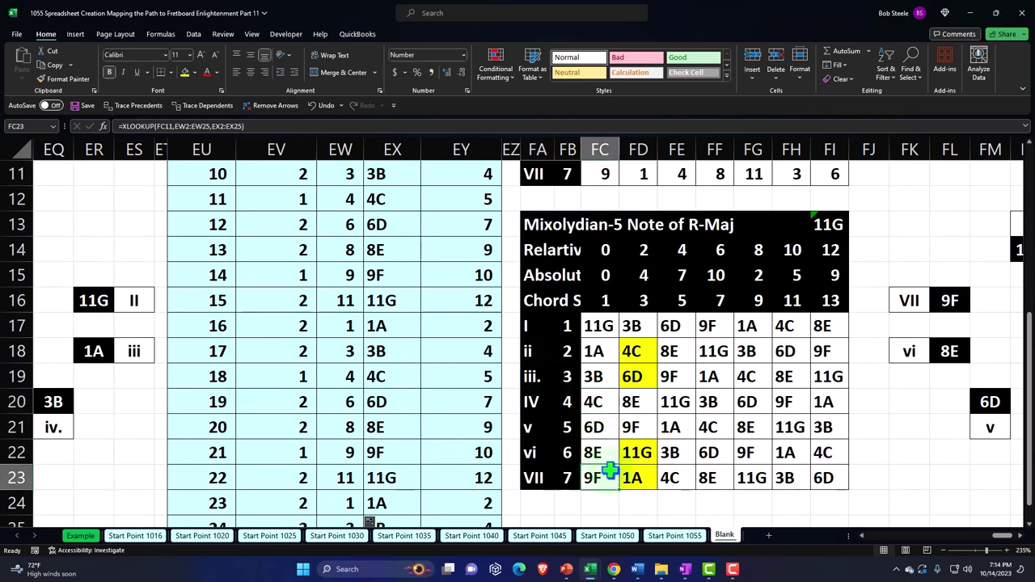
left_click_drag(1001, 536, 1006, 541)
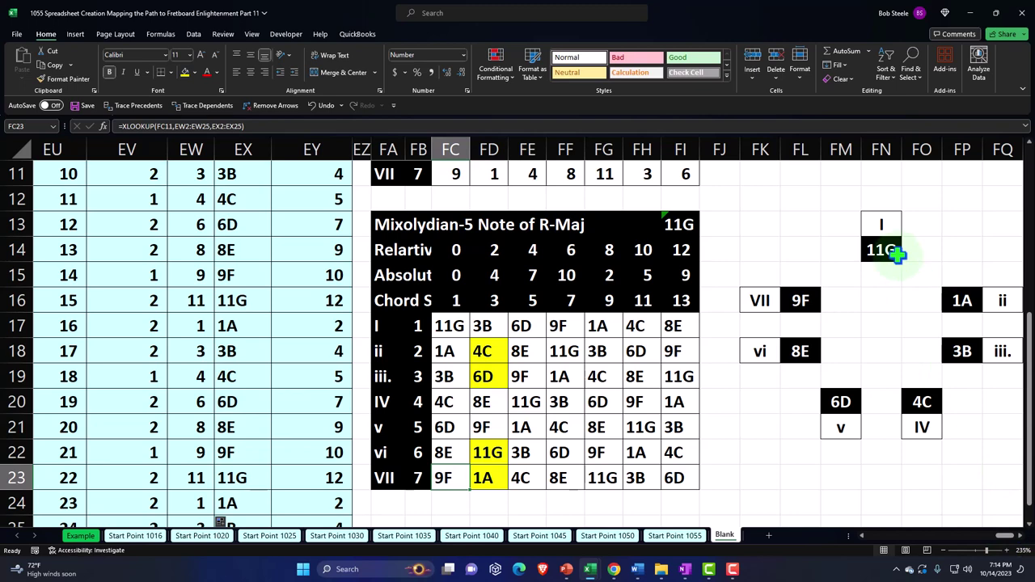
left_click(930, 400)
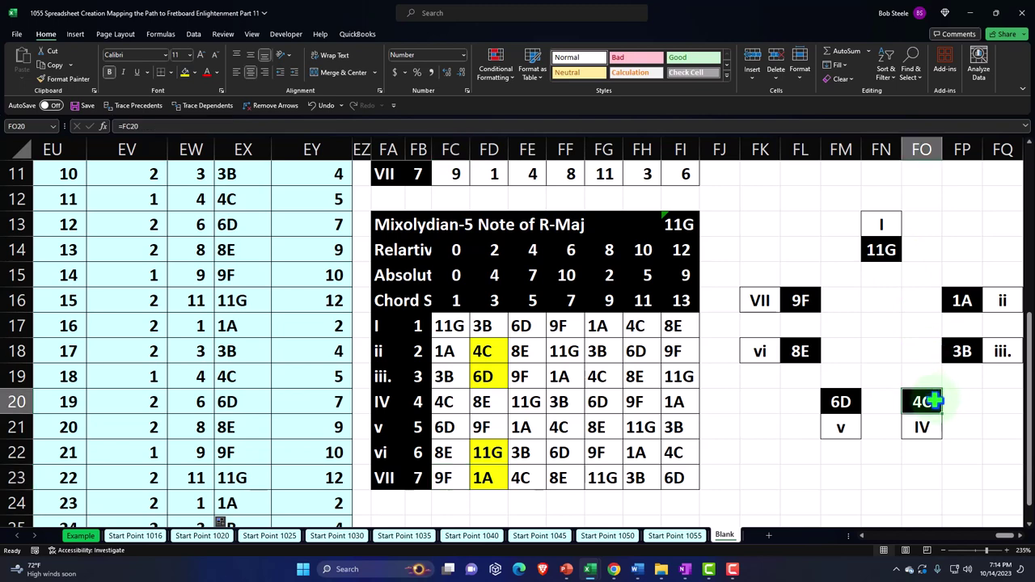
scroll(930, 399, "up", 3)
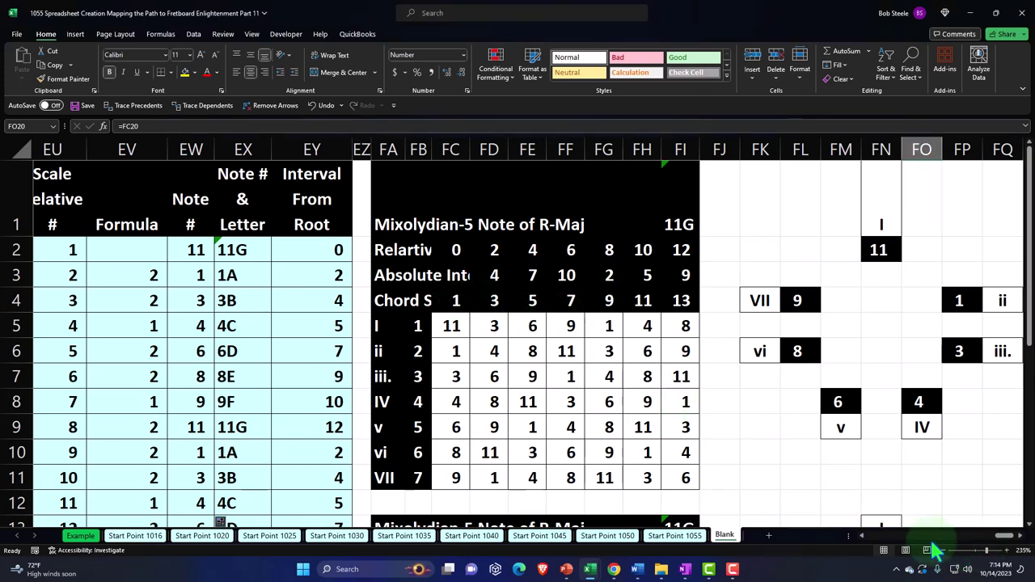
Copy the whole Mixolydian section in columns ET through FQ and paste it starting at FR1
left_click(861, 536)
left_click(862, 537)
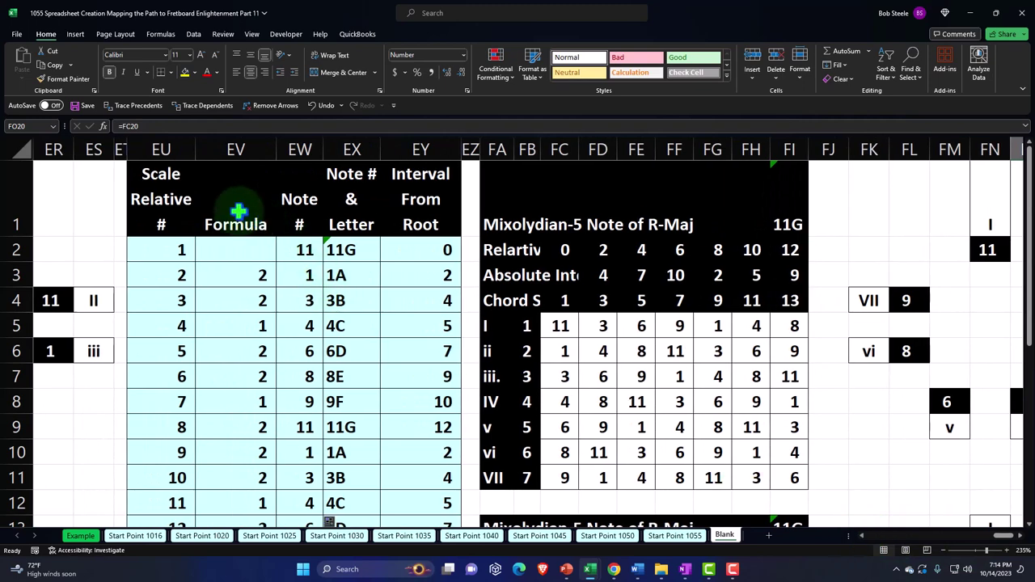
left_click_drag(119, 144, 855, 229)
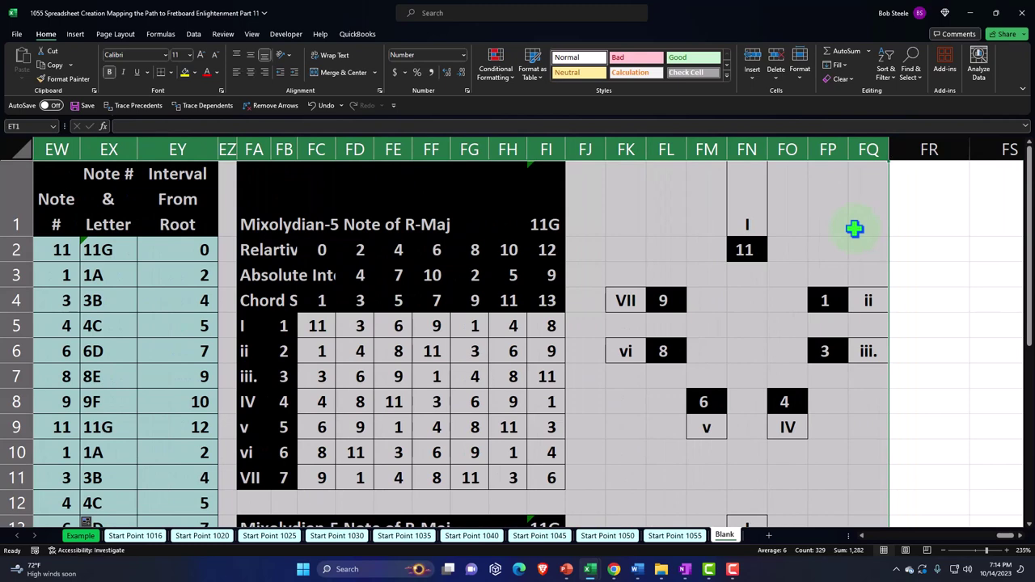
key("ctrl+c")
left_click(846, 209)
key("Right")
key("Right")
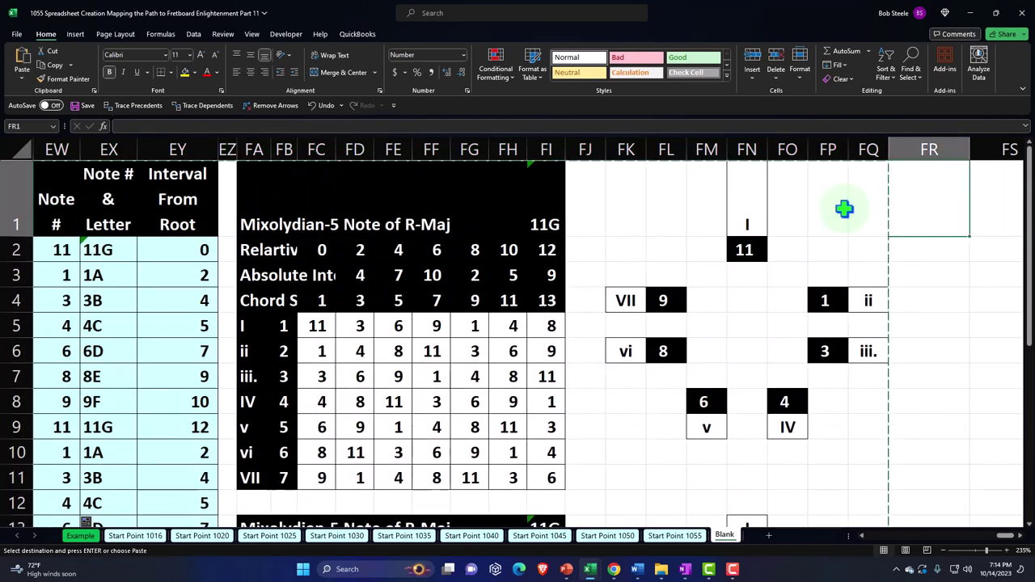
key("Right")
key("Right")
key("Right")
key("Right")
key("Right")
key("Right")
key("Right")
key("Right")
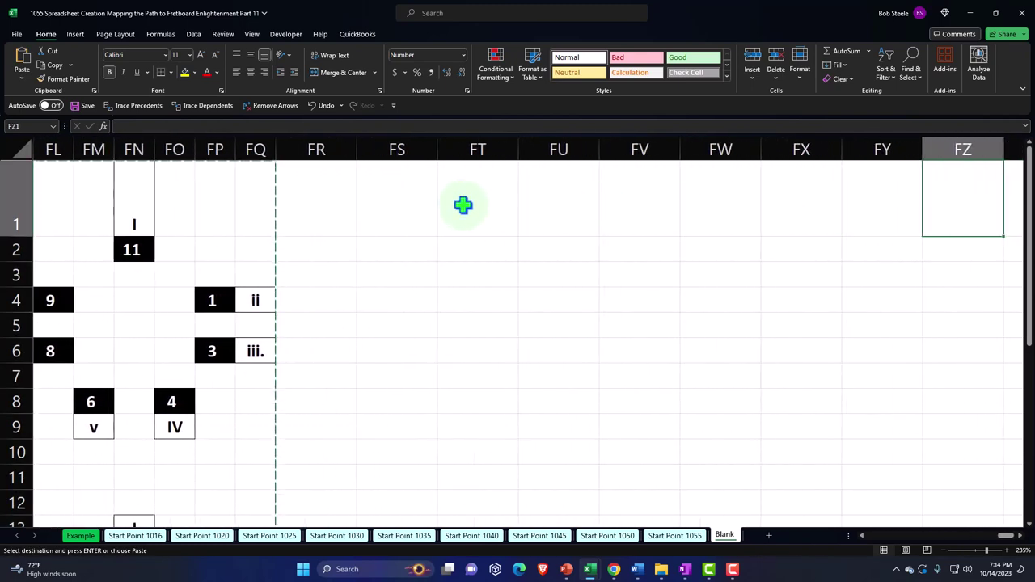
left_click(323, 175)
right_click(323, 175)
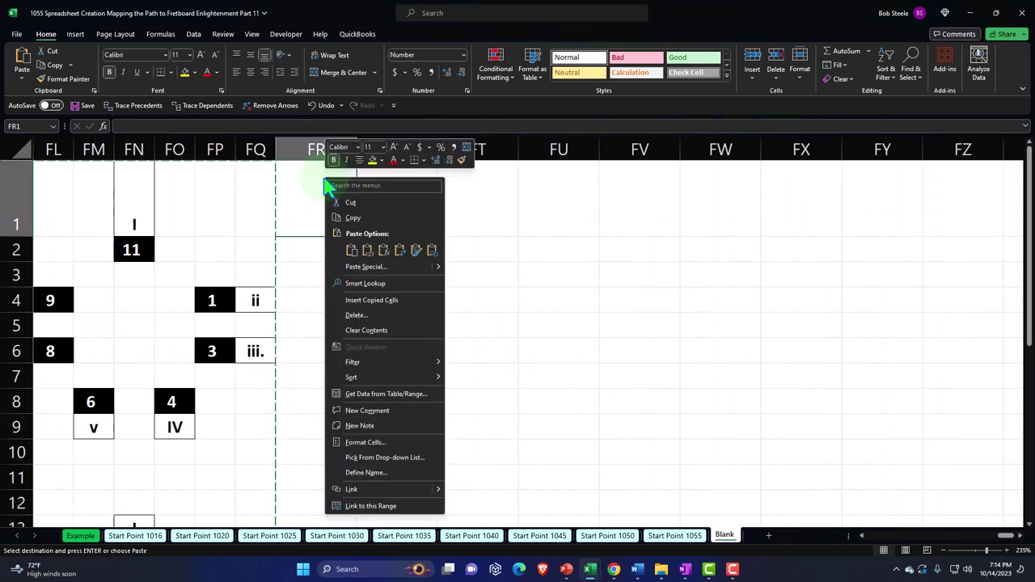
left_click(352, 251)
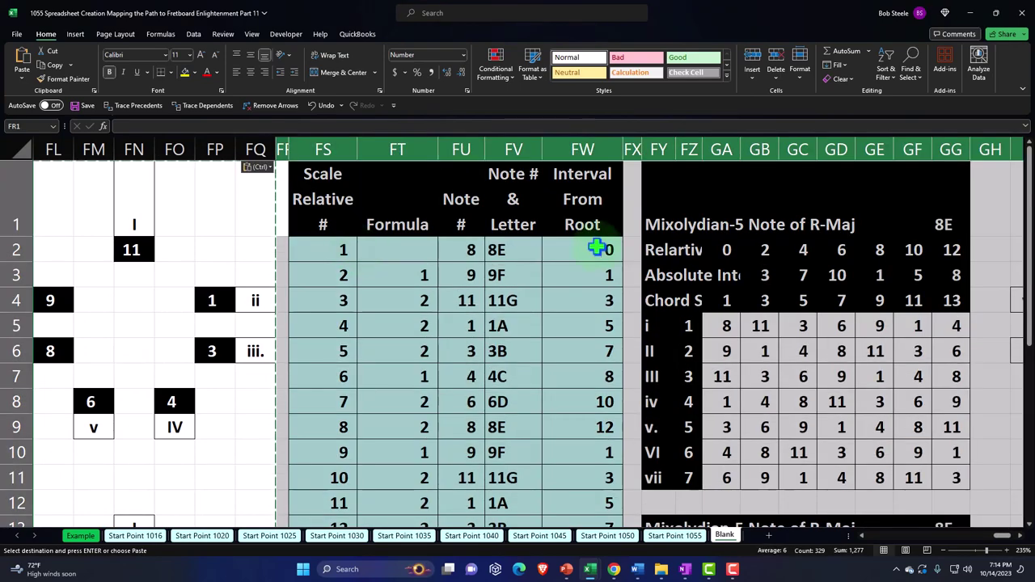
Retitle the pasted section in FY1 as "Locian - 7 Note from R-Maj"
left_click(657, 220)
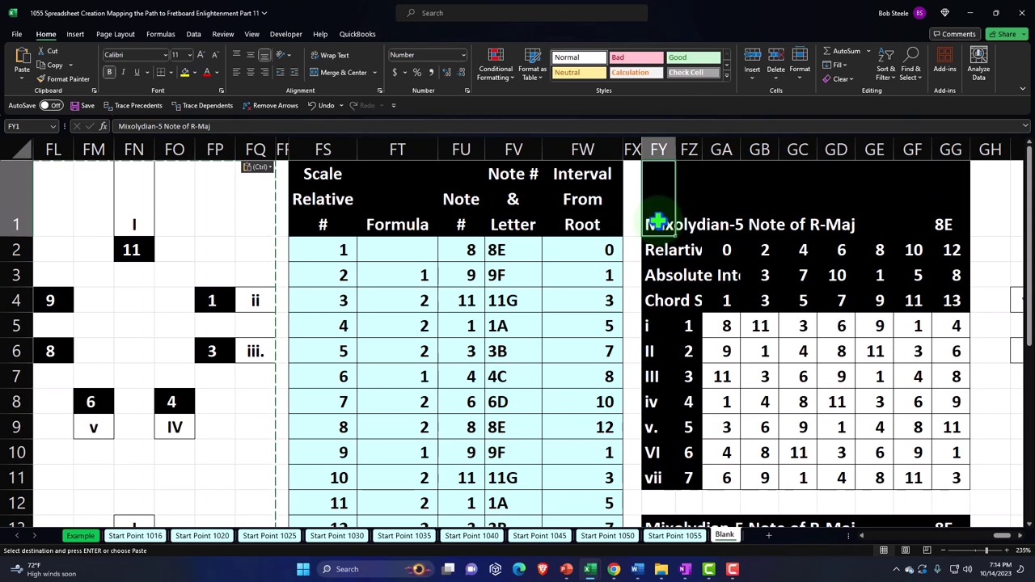
type("Loc")
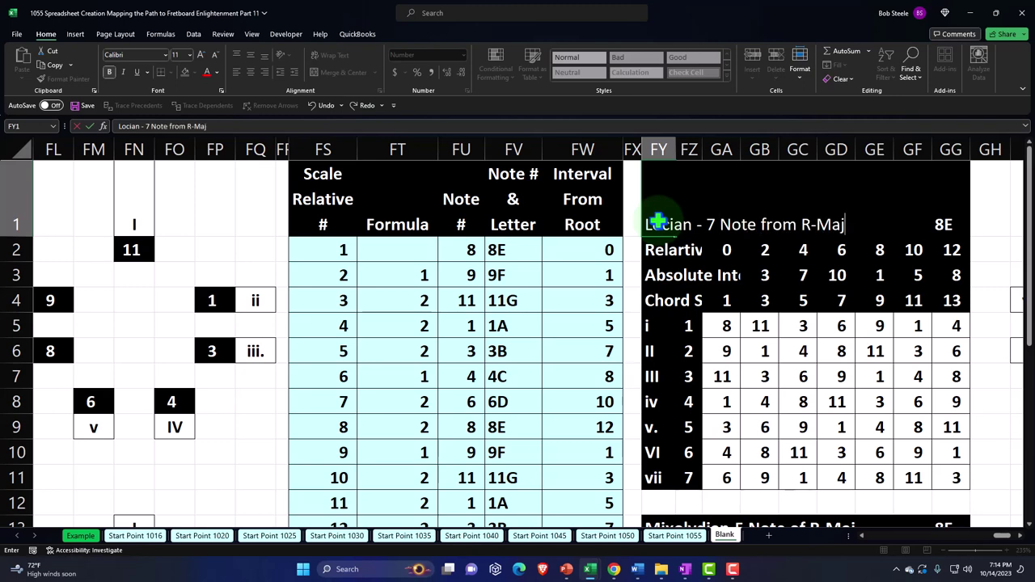
key("Return")
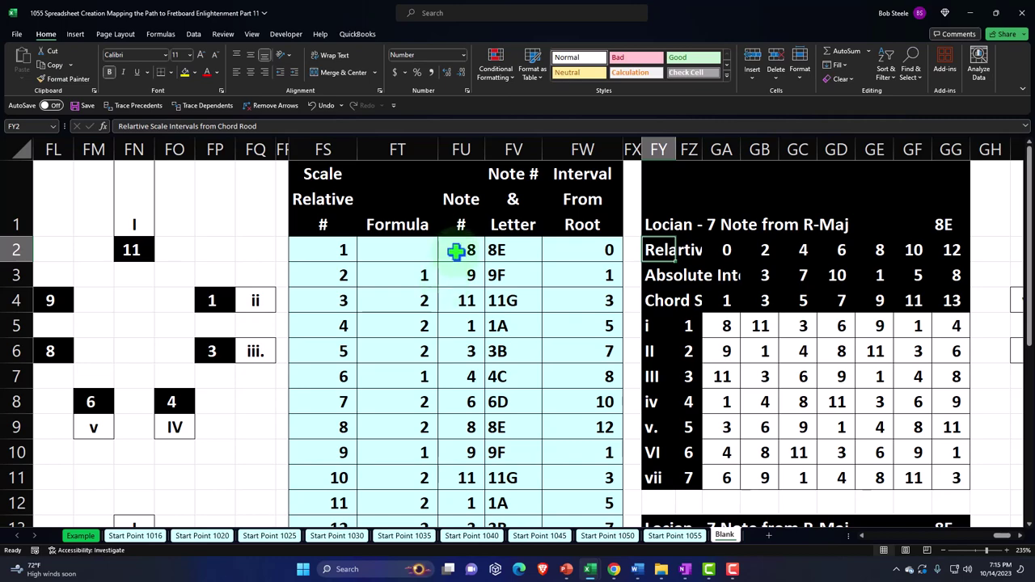
Clear the Note # values of the new Locian section in FU2 through FU25
left_click(455, 252)
left_click_drag(454, 253, 450, 503)
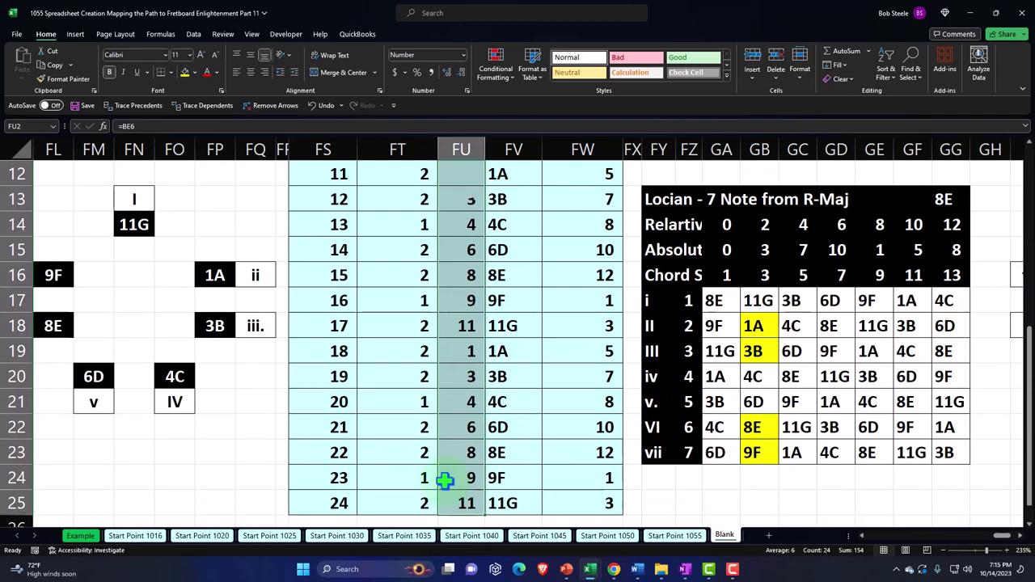
key("Delete")
Link the first Note # of the Locian section, FU2, to the seventh Major/Ionian note in AG8
left_click(464, 249)
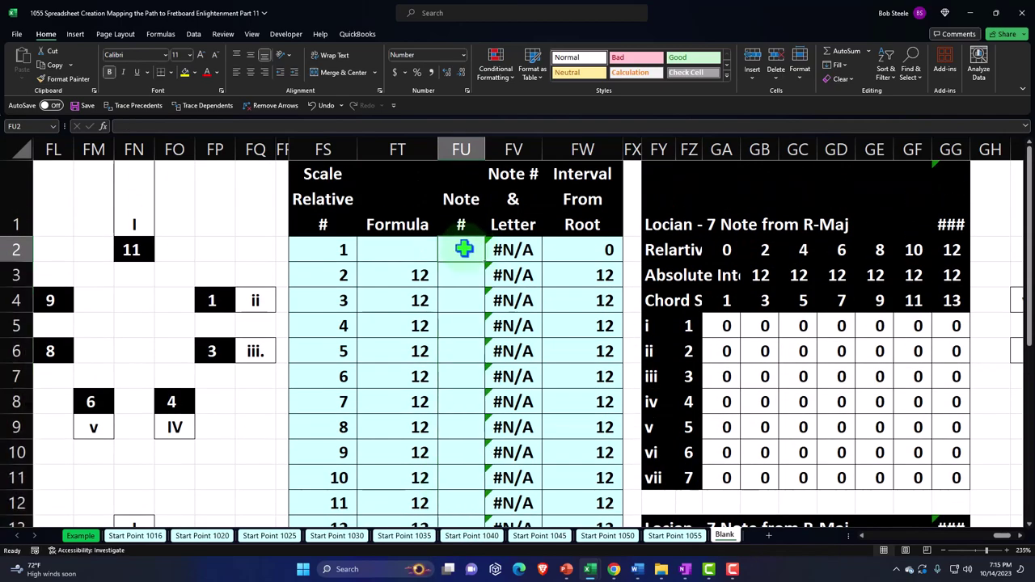
type("=")
key("Left")
key("Left")
key("Left")
key("Left")
key("Left")
key("Left")
key("Left")
key("Left")
key("Left")
key("Left")
key("Left")
key("Left")
key("Left")
key("Left")
key("Left")
key("Left")
key("Left")
key("Left")
key("Left")
key("Left")
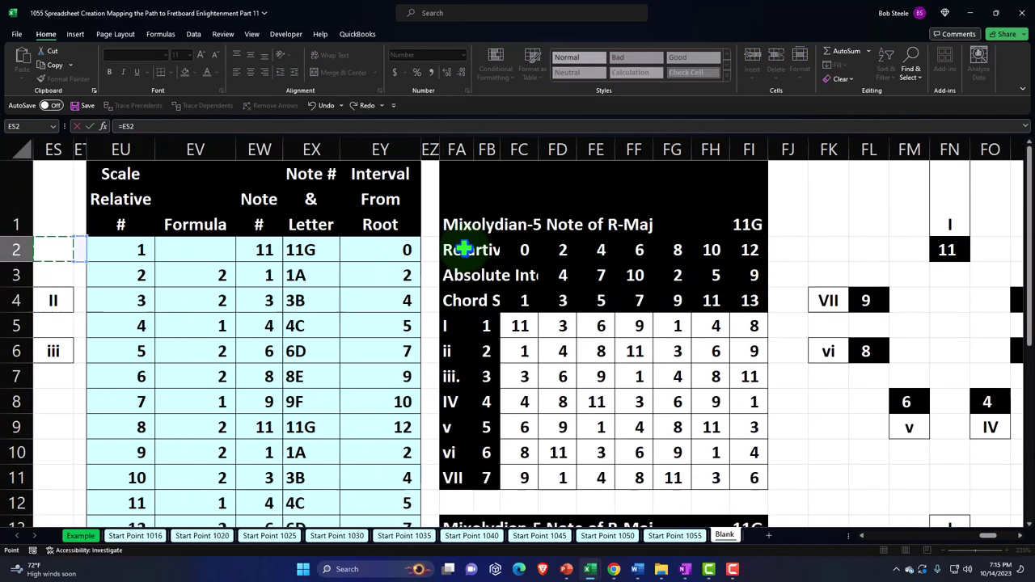
key("Left")
key("Left")
key("Left")
key("Left")
key("Left")
key("Left")
key("Left")
key("Left")
key("Left")
key("Left")
key("Left")
key("Left")
key("Left")
key("Left")
key("Left")
key("Left")
key("Left")
key("Left")
key("Left")
key("Left")
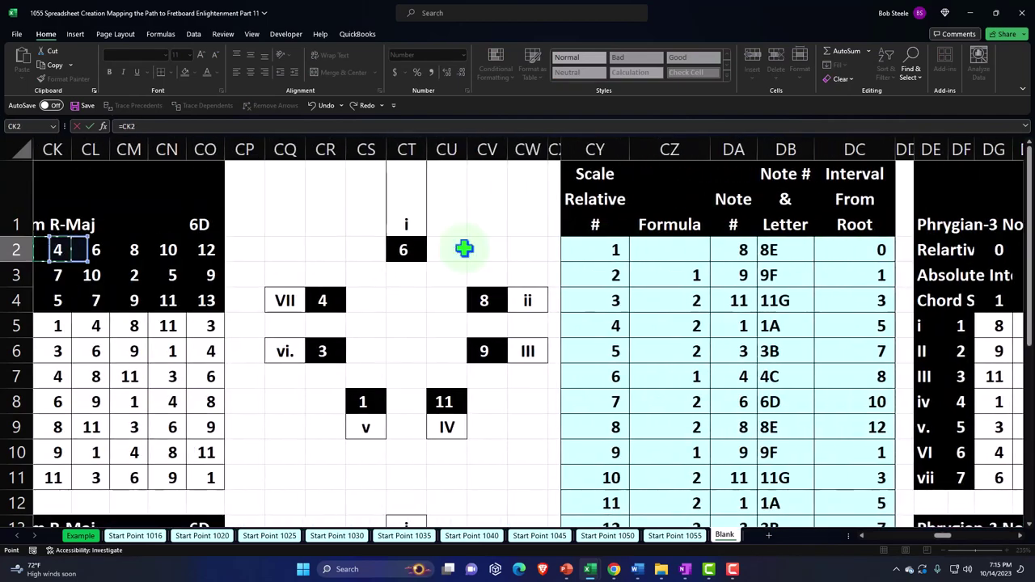
key("Left")
key("Left")
key("Left")
key("Left")
key("Left")
key("Left")
key("Left")
key("Left")
key("Left")
key("Left")
key("Left")
key("Left")
key("Left")
key("Left")
key("Left")
key("Left")
key("Left")
key("Left")
key("Left")
key("Left")
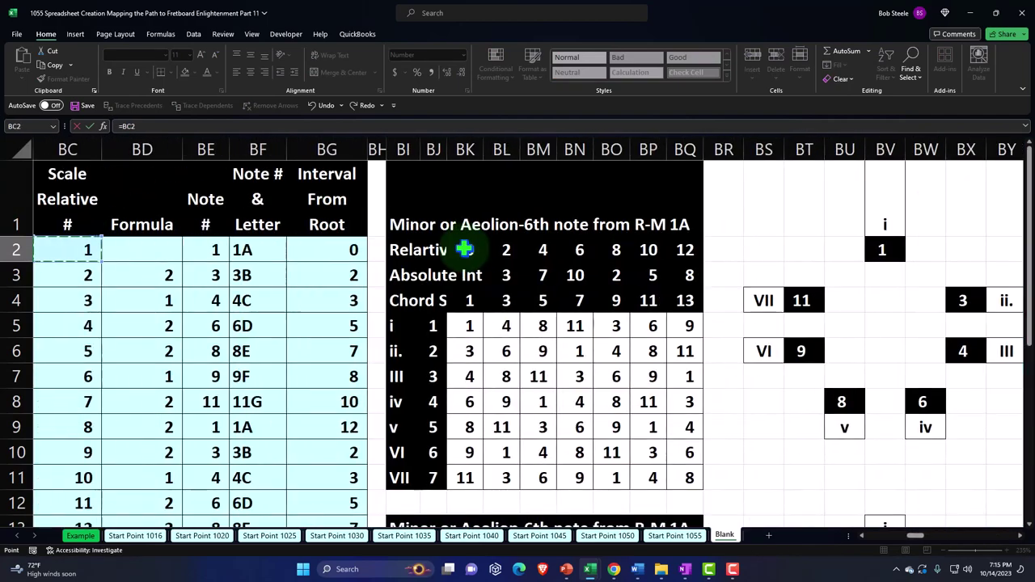
key("Left")
key("Left")
key("Left")
key("Left")
key("Left")
key("Left")
key("Left")
key("Left")
key("Left")
key("Left")
key("Left")
key("Left")
key("Left")
key("Left")
key("Left")
key("Left")
key("Left")
key("Left")
key("Left")
key("Left")
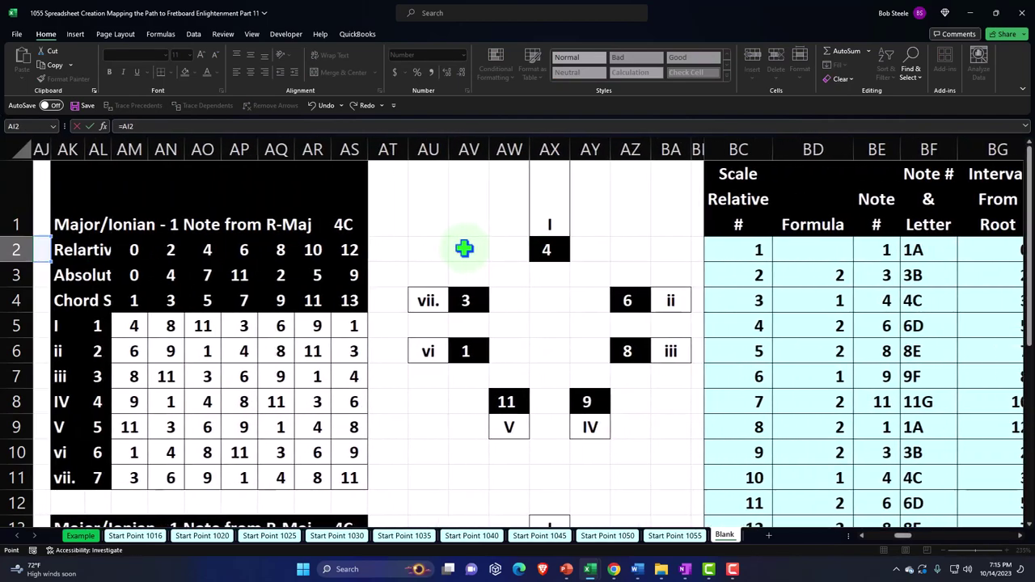
key("Right")
key("Right")
key("Right")
key("Right")
key("Right")
key("Right")
key("Right")
key("Right")
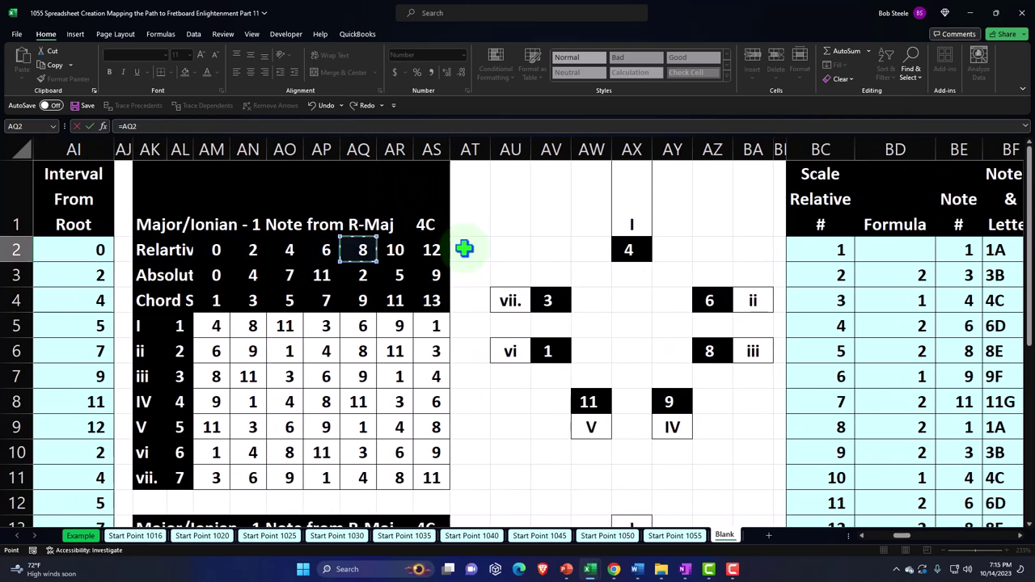
key("Right")
key("Right")
key("Right")
key("Right")
key("Right")
key("Down")
key("Down")
key("Down")
key("Down")
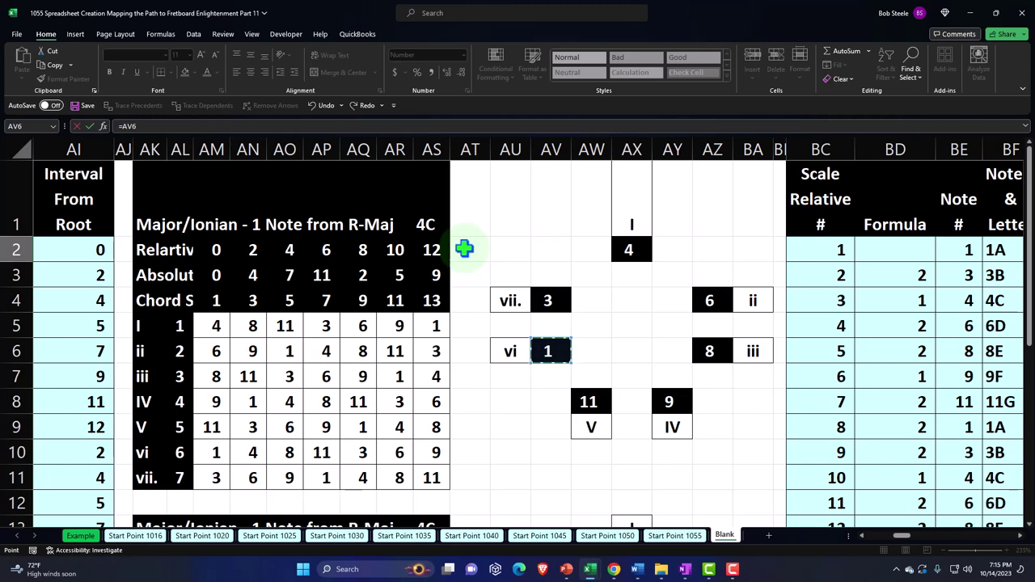
key("Up")
key("Up")
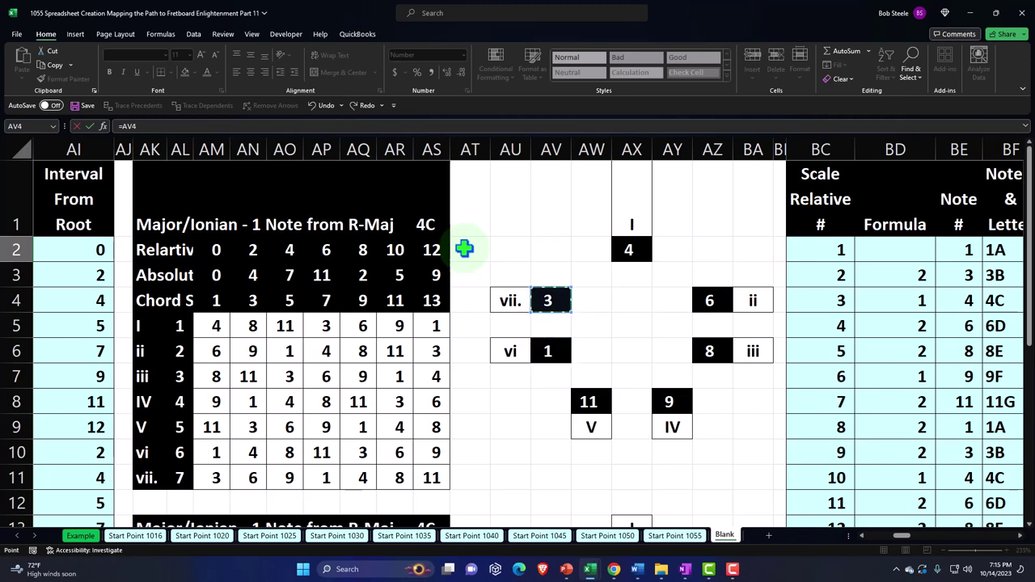
scroll(464, 249, "down", 2)
left_click(548, 372)
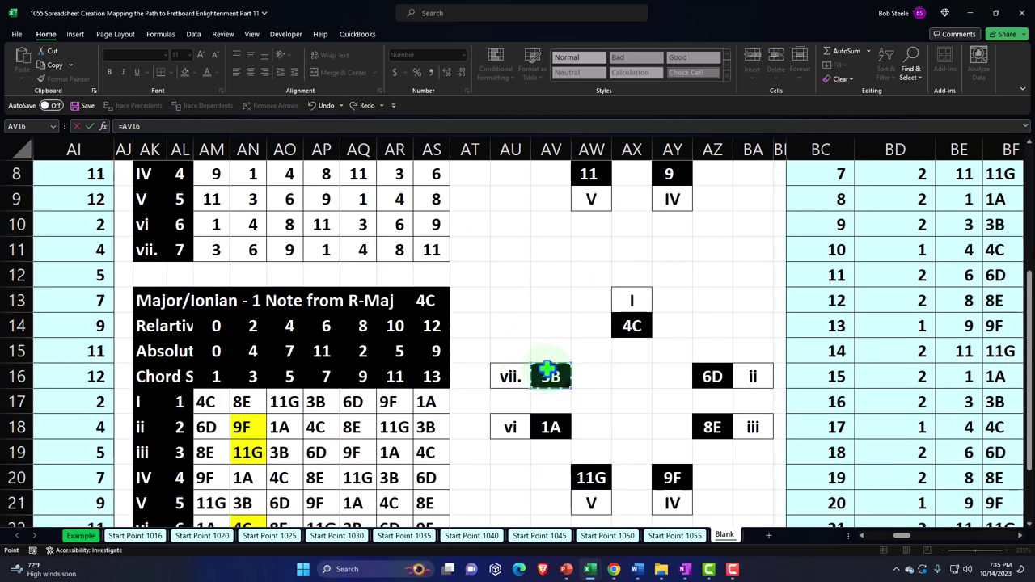
scroll(534, 364, "up", 2)
left_click(446, 299)
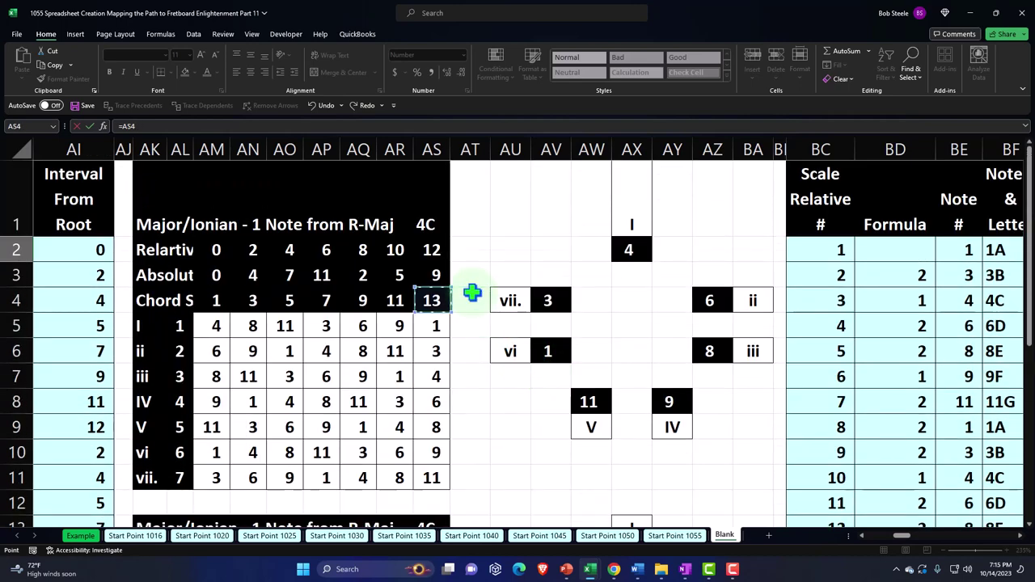
key("Left")
key("Left")
key("Left")
key("Left")
key("Left")
key("Left")
key("Left")
key("Left")
key("Left")
key("Left")
key("Left")
key("Left")
key("Left")
key("Left")
key("Left")
key("Left")
key("Left")
key("Left")
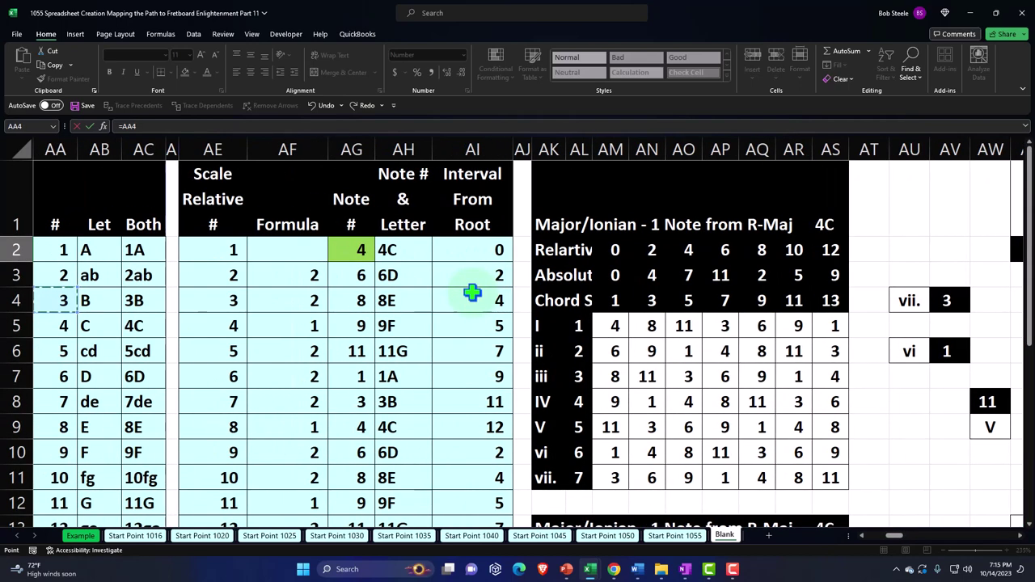
key("Right")
key("Right")
key("Right")
key("Right")
key("Right")
key("Right")
key("Down")
key("Down")
key("Down")
key("Down")
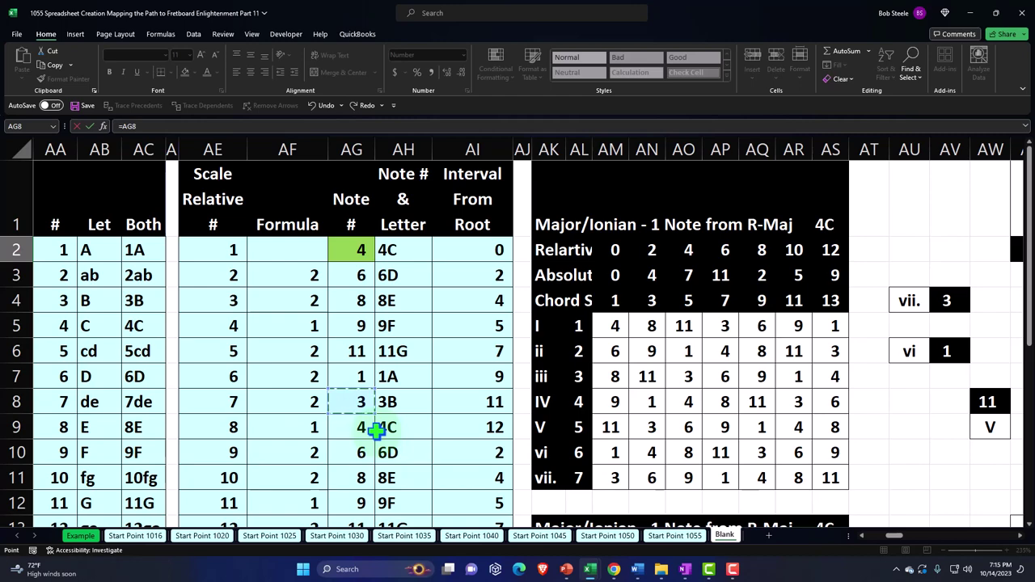
key("Return")
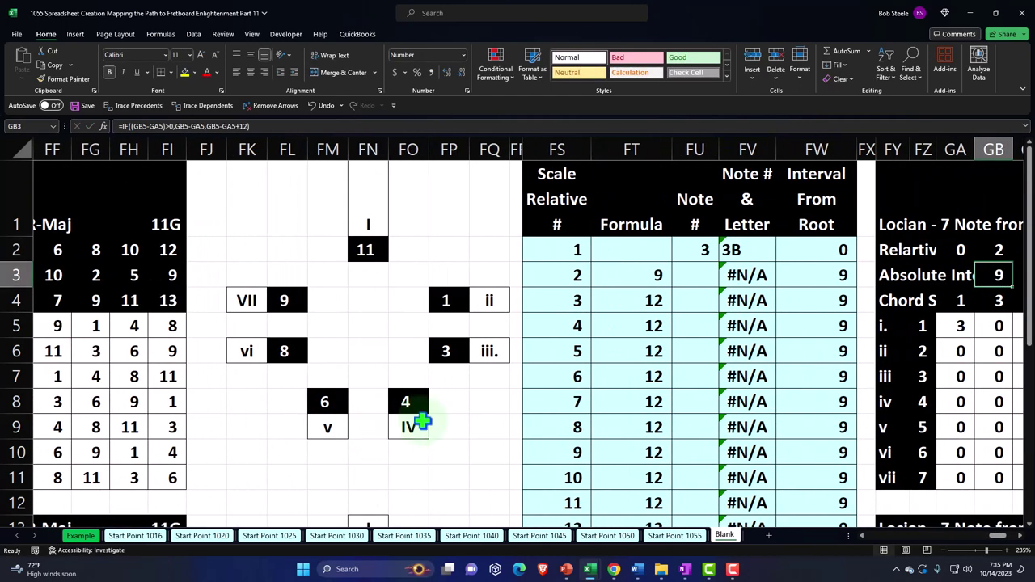
Fill the FU2 link down the Locian Note # column through FU9
left_click(701, 251)
left_click_drag(719, 263, 719, 406)
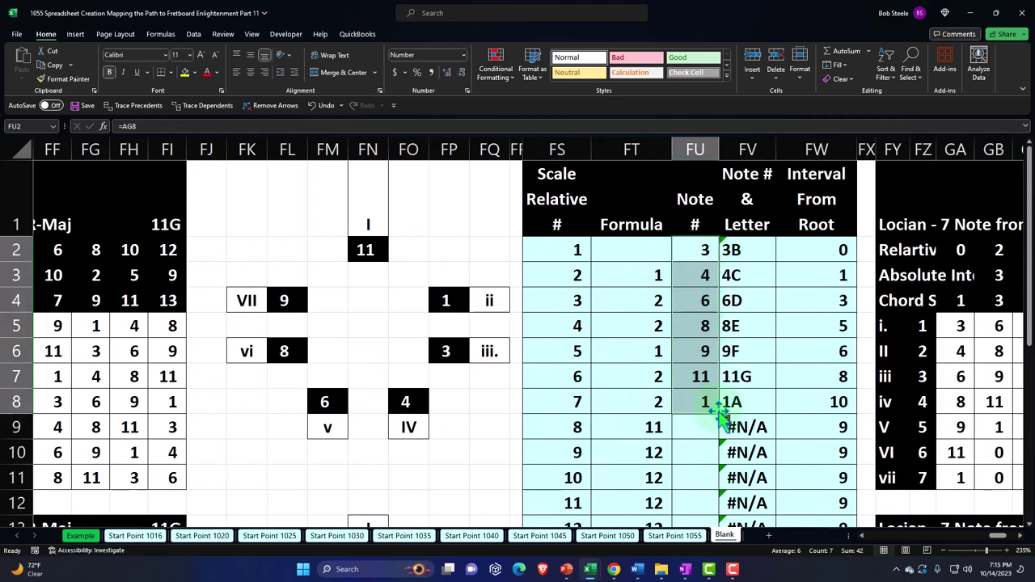
left_click(700, 427)
key("ctrl+d")
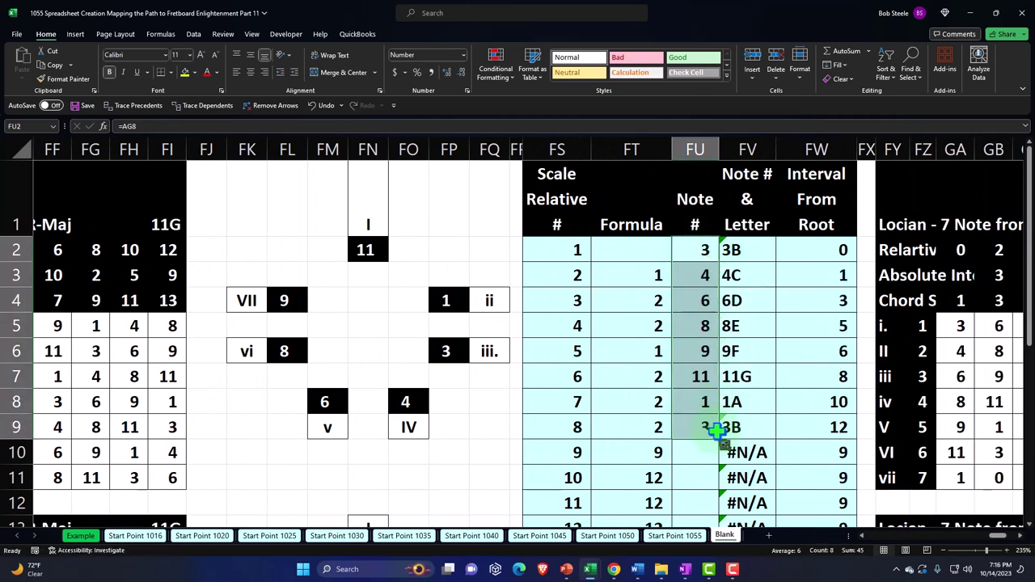
Set the eighth Locian Note # in FU9 to =FU2 and fill that formula down through FU25
type("=")
key("Up")
key("Up")
key("Up")
key("Up")
key("Up")
key("Up")
key("Up")
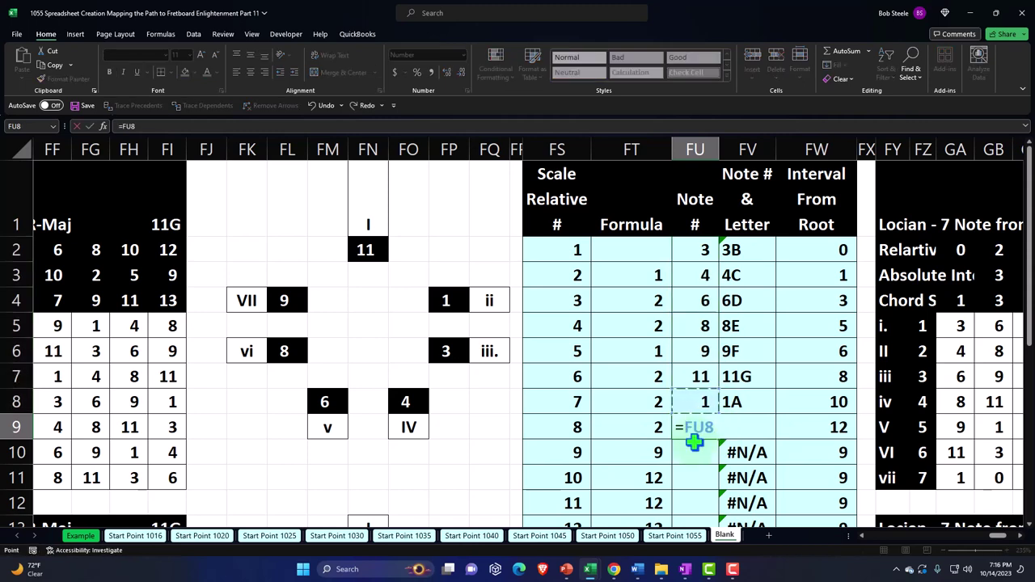
key("ctrl+Return")
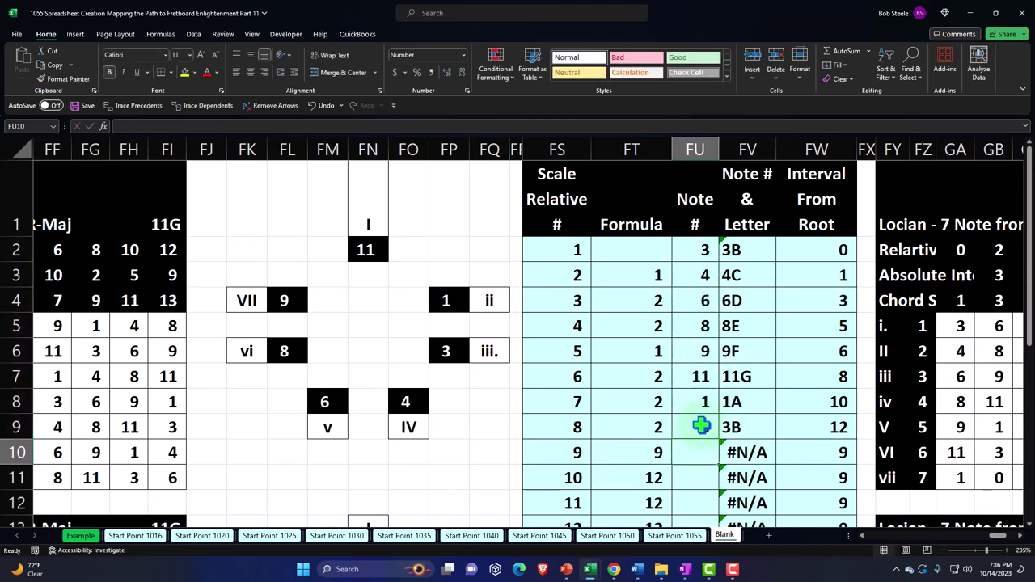
scroll(699, 426, "down", 2)
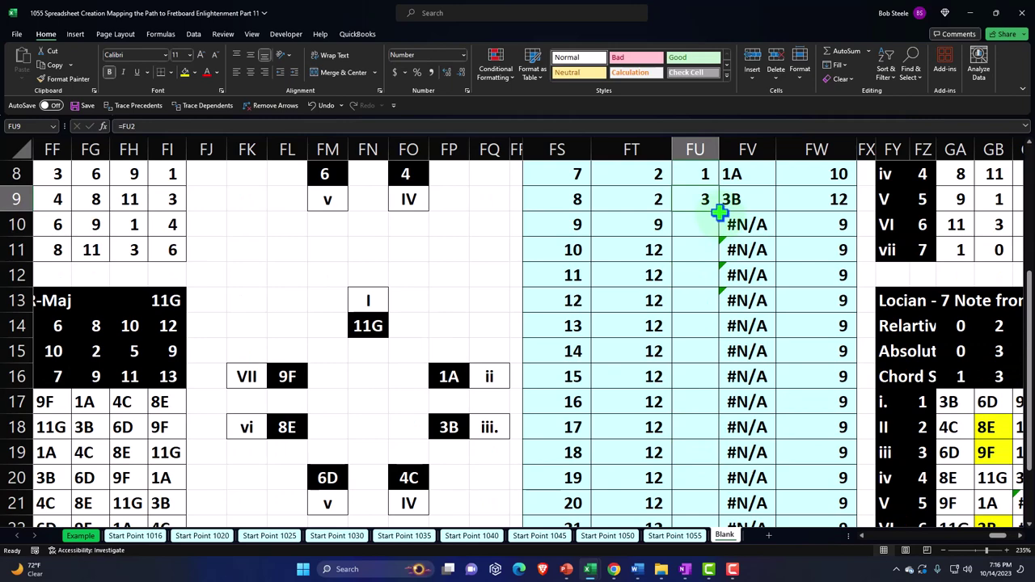
left_click_drag(720, 212, 716, 486)
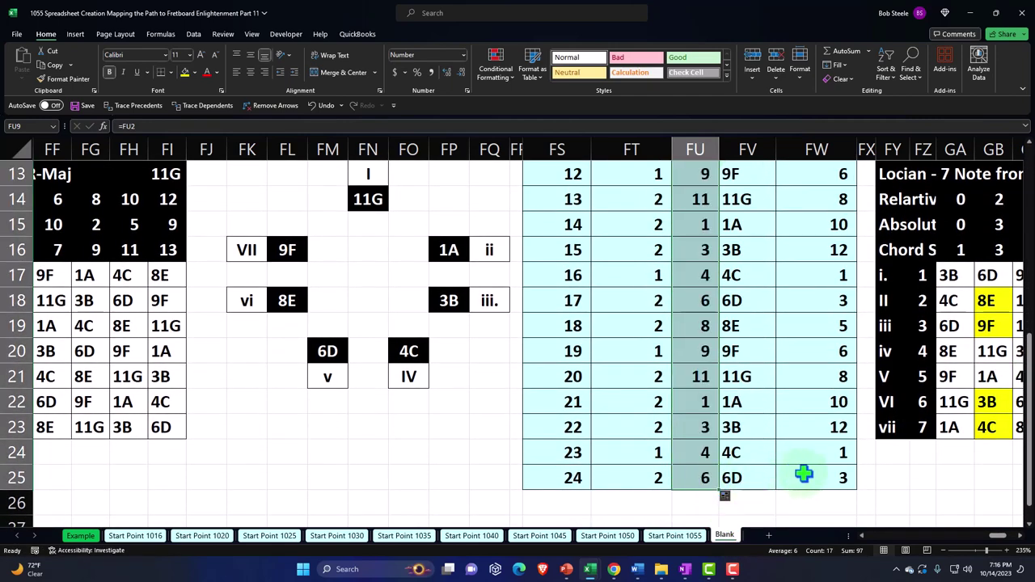
Examine the Locian section's number table, lettered chord table and circle diagrams against the relinked notes
scroll(804, 475, "up", 4)
left_click(793, 319)
key("Right")
key("Right")
key("Right")
key("Right")
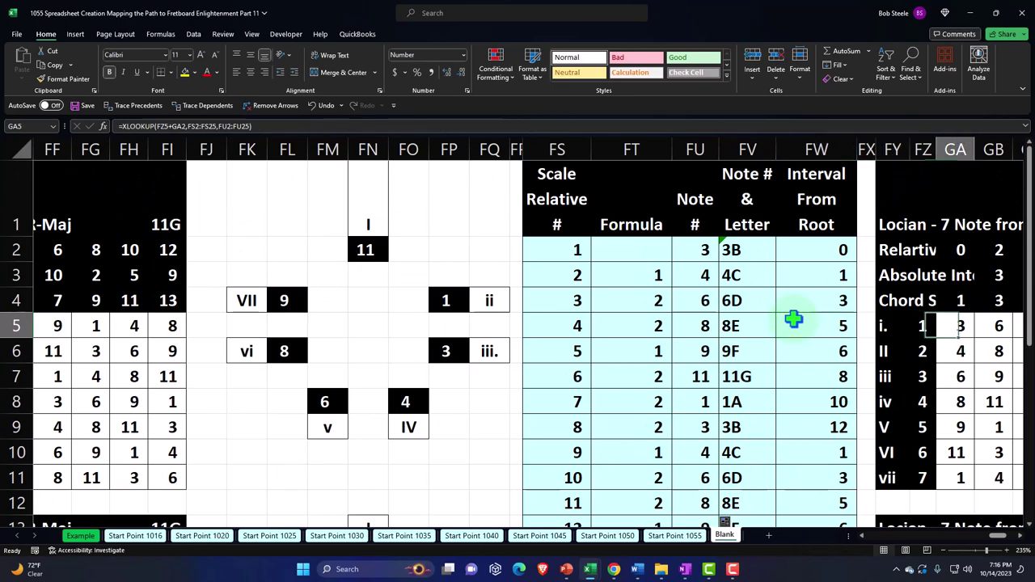
key("Right")
key("Right")
key("Right")
key("Right")
key("Right")
key("Right")
key("Right")
key("Right")
key("Right")
key("Right")
key("Right")
key("Right")
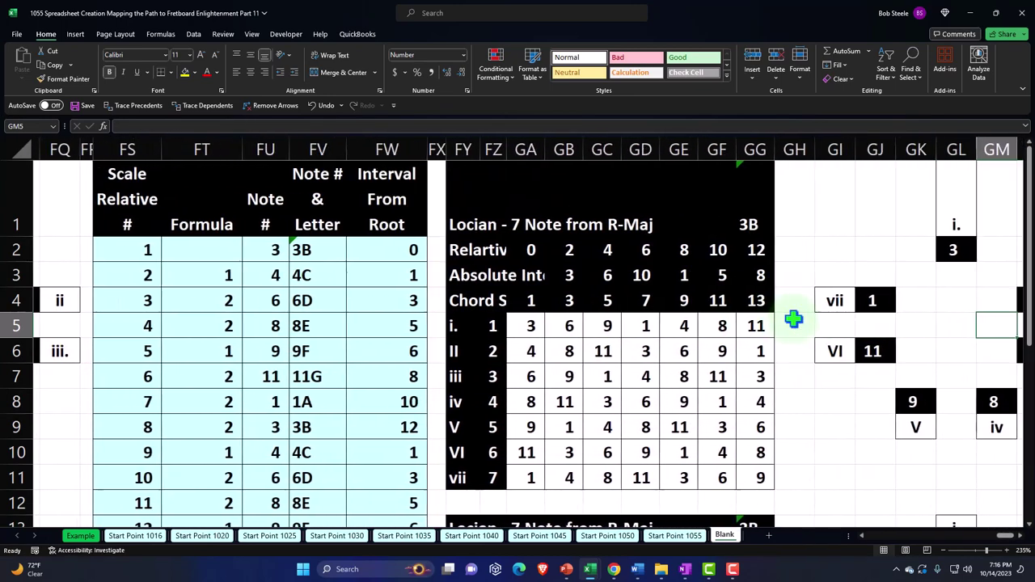
key("Right")
key("Right")
key("Right")
scroll(791, 325, "down", 3)
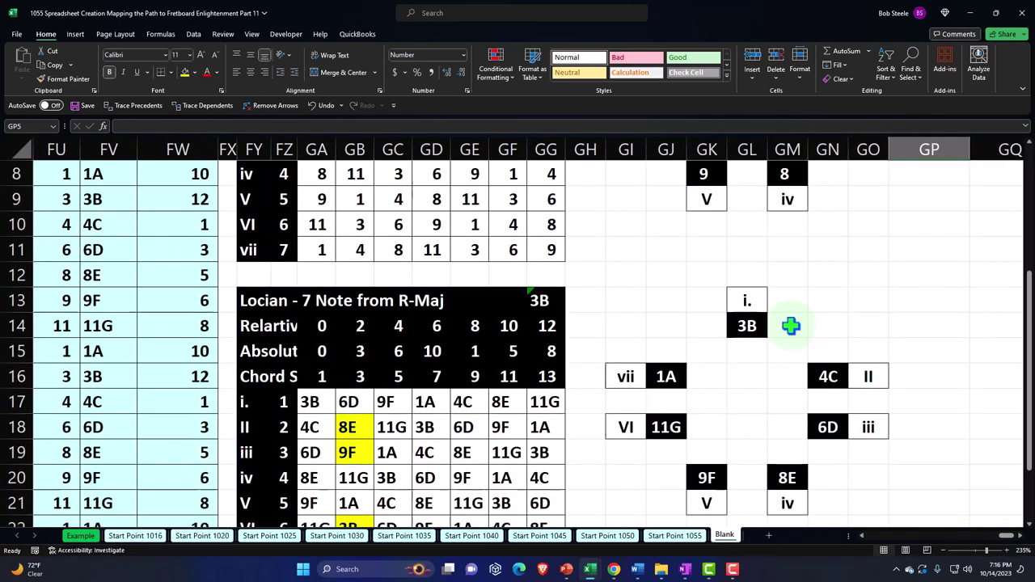
scroll(791, 325, "down", 1)
left_click(752, 251)
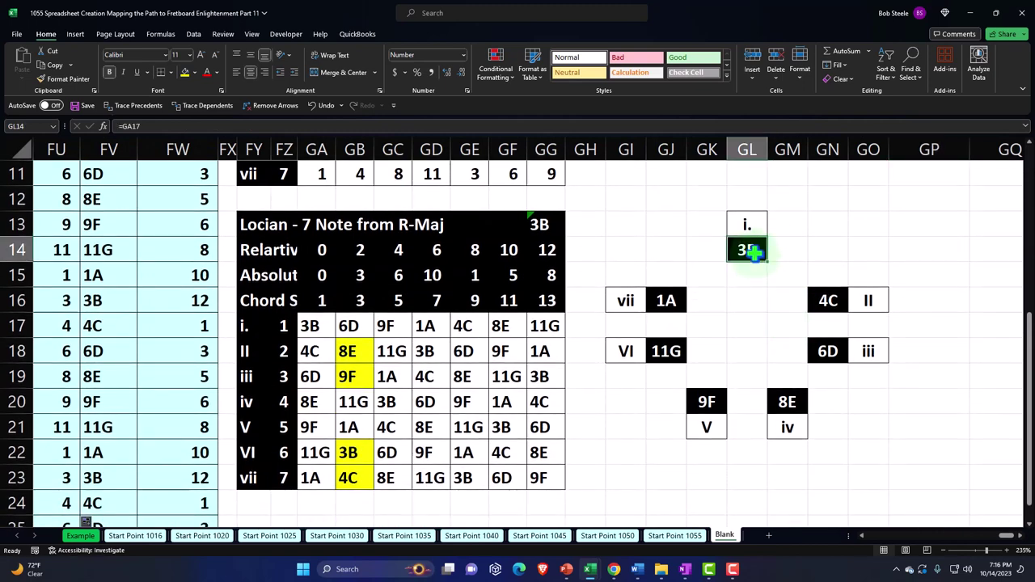
left_click(827, 299)
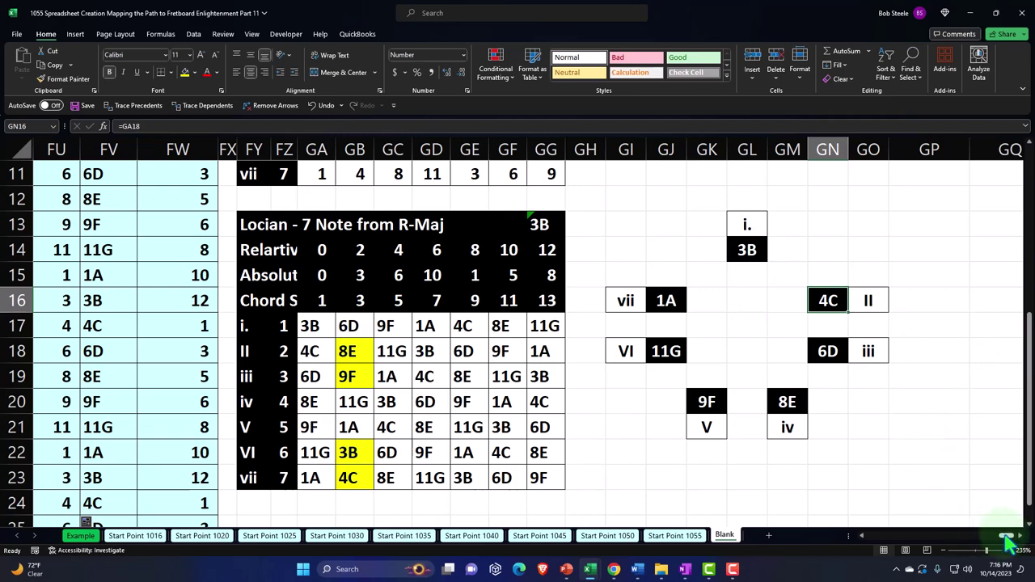
Hide columns M through DD to bring the Phrygian tables beside the fretboard chart, and highlight fretboard notes B14:L19
left_click_drag(1007, 536, 659, 566)
scroll(559, 397, "up", 4)
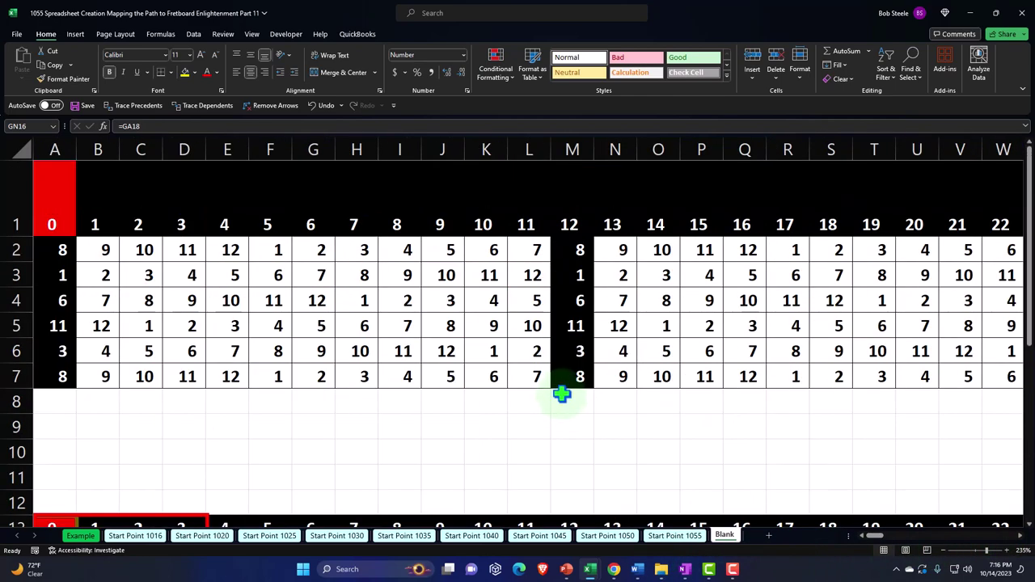
scroll(572, 253, "down", 4)
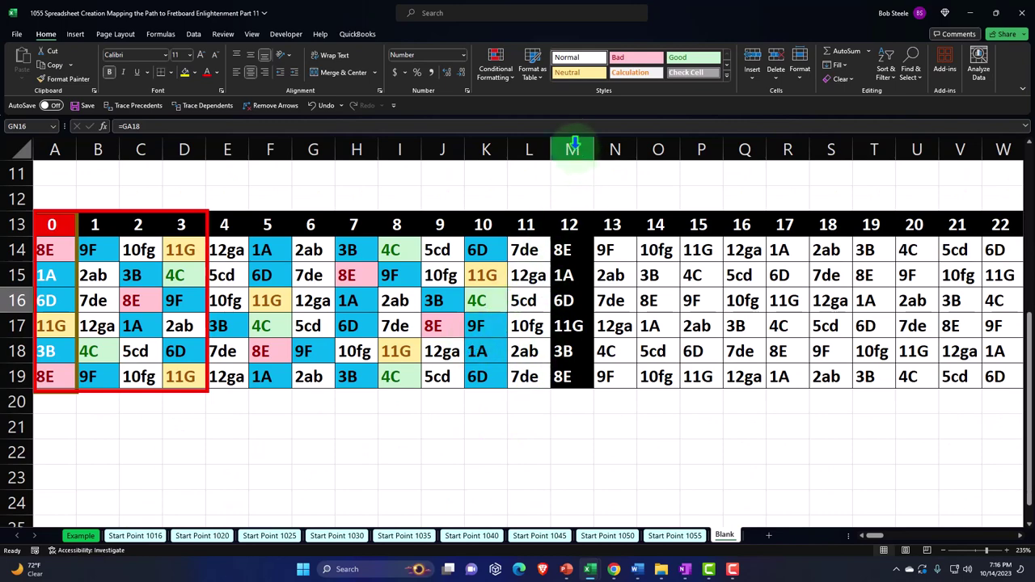
left_click_drag(572, 146, 786, 194)
right_click(638, 232)
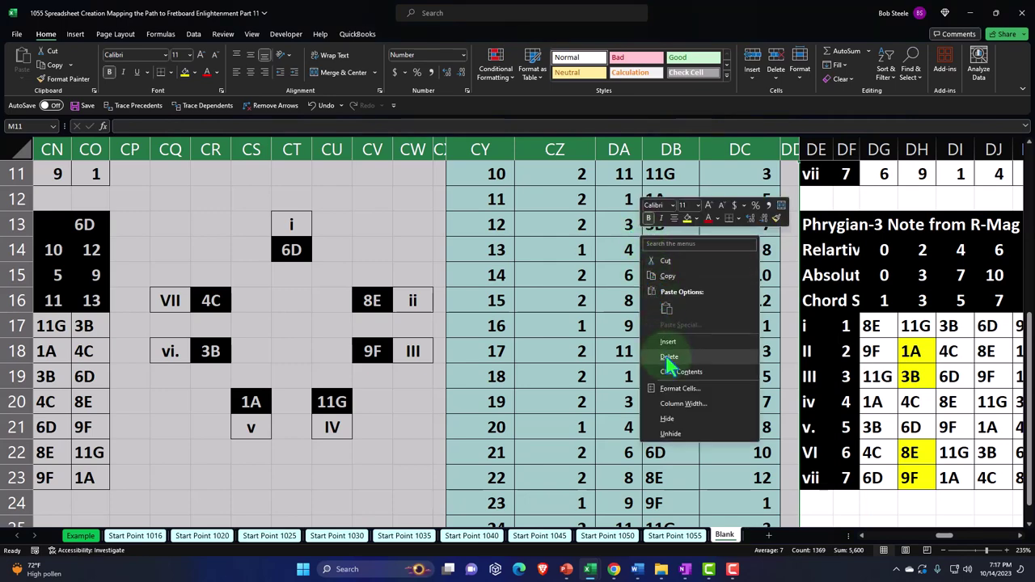
left_click(667, 419)
left_click(378, 402)
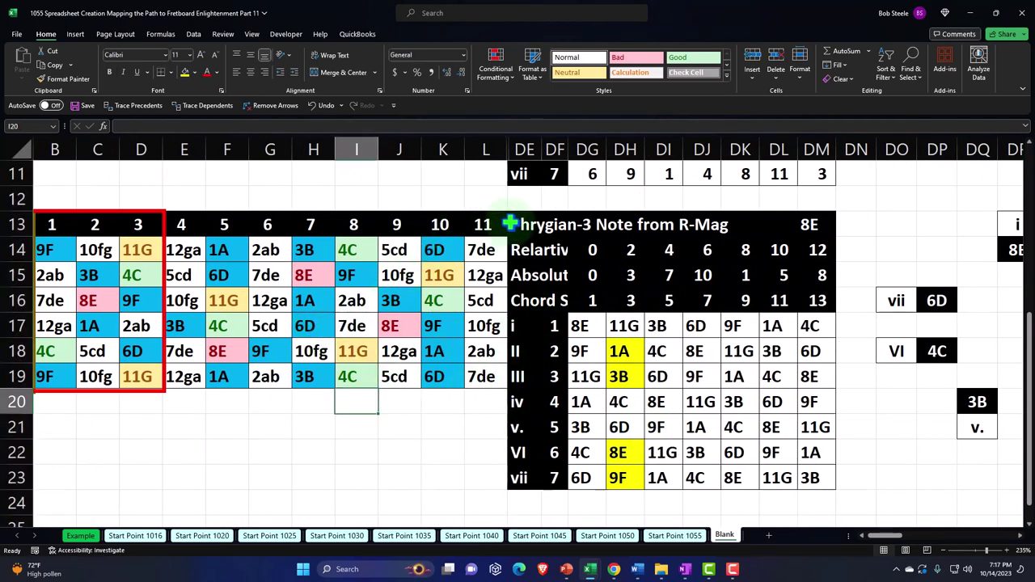
left_click_drag(46, 250, 472, 371)
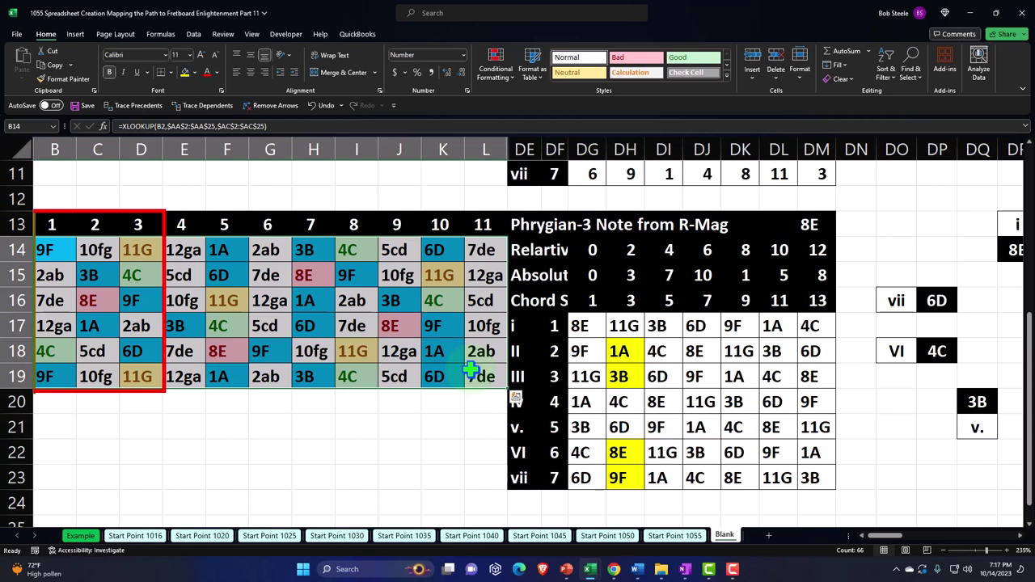
Unhide the columns between L and DE
left_click_drag(485, 148, 555, 149)
right_click(520, 284)
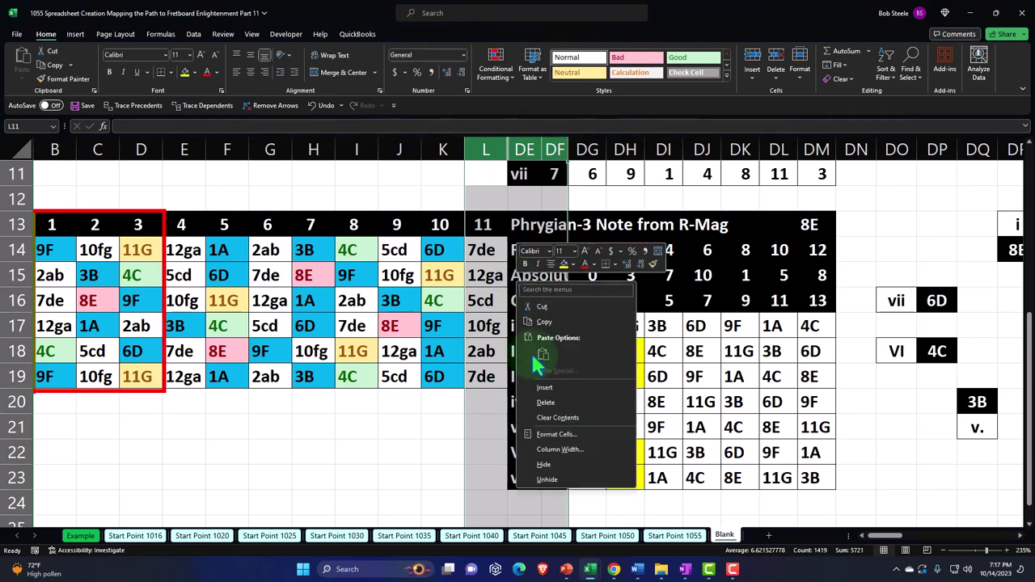
left_click(547, 480)
Set the Major/Ionian root Note # in AG2 to 6
scroll(882, 427, "up", 4)
left_click(899, 250)
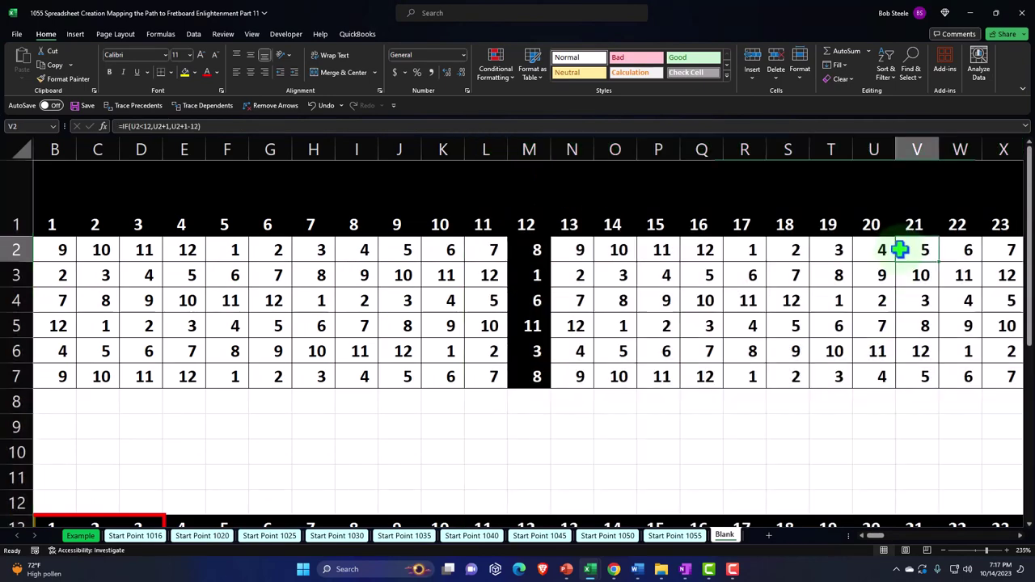
key("Right")
key("Right")
key("Right")
key("Right")
key("Right")
key("Right")
key("Right")
key("Right")
key("Right")
key("Right")
key("Right")
key("Right")
key("Right")
key("Right")
key("Right")
key("Right")
key("Right")
key("Right")
key("Right")
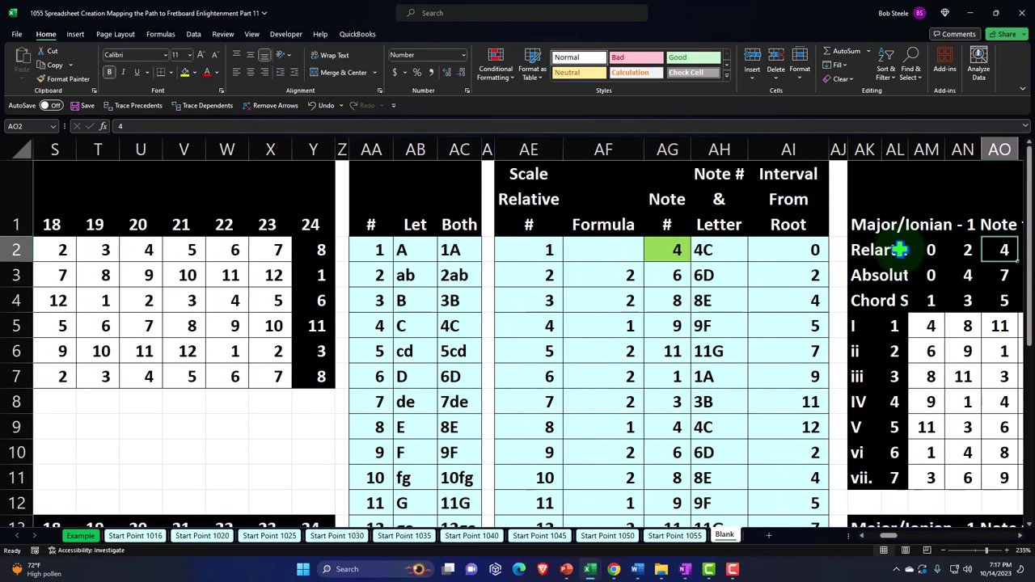
key("Left")
key("Left")
key("Left")
key("Left")
key("Left")
key("Left")
key("Left")
key("Left")
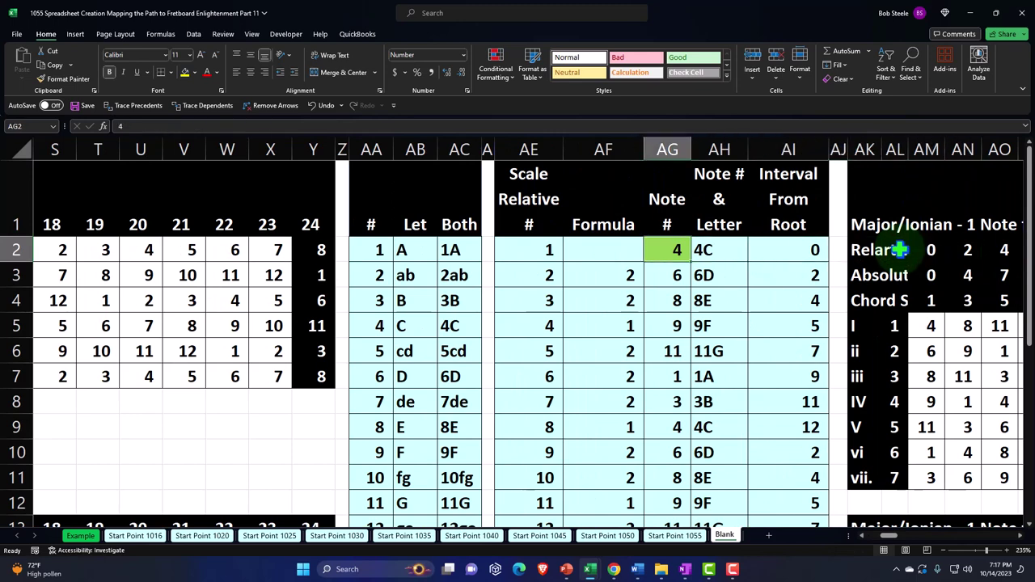
type("6")
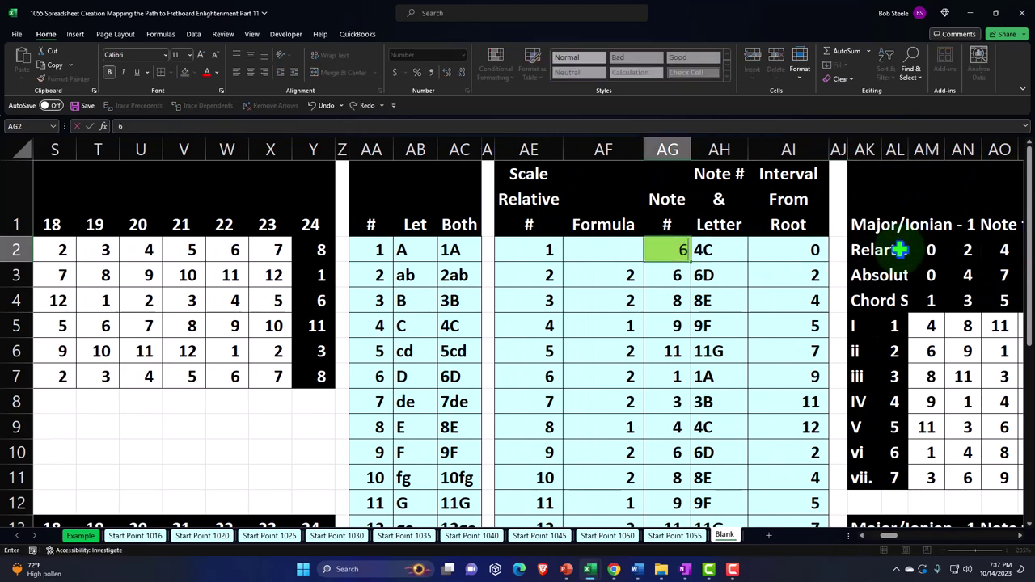
key("Return")
Examine how the Major/Ionian number table, lettered chord table and circle diagram respond to the new root note
key("Right")
key("Right")
key("Right")
key("Right")
key("Right")
key("Right")
key("Right")
key("Right")
key("Right")
key("Right")
key("Right")
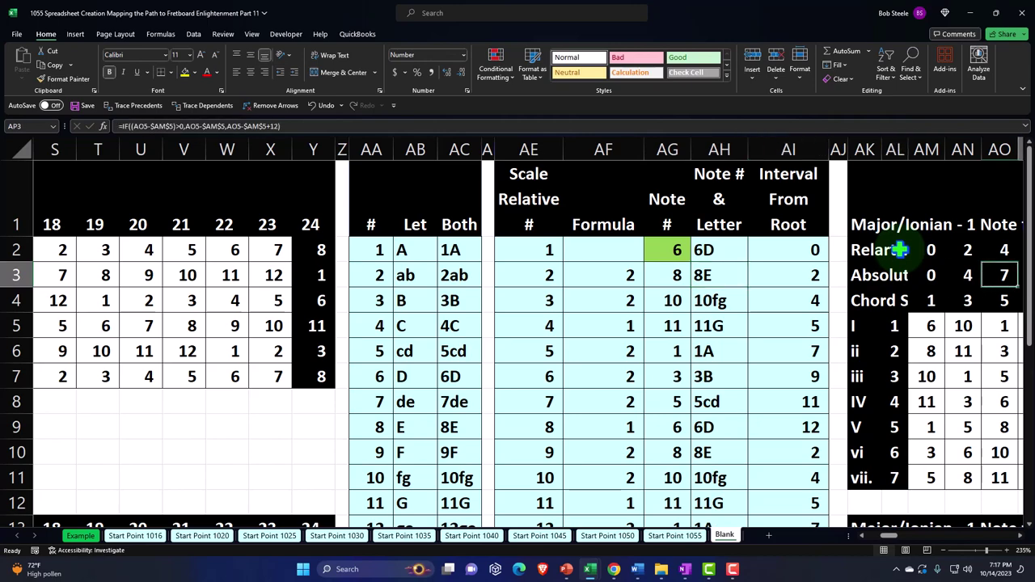
scroll(874, 234, "down", 2)
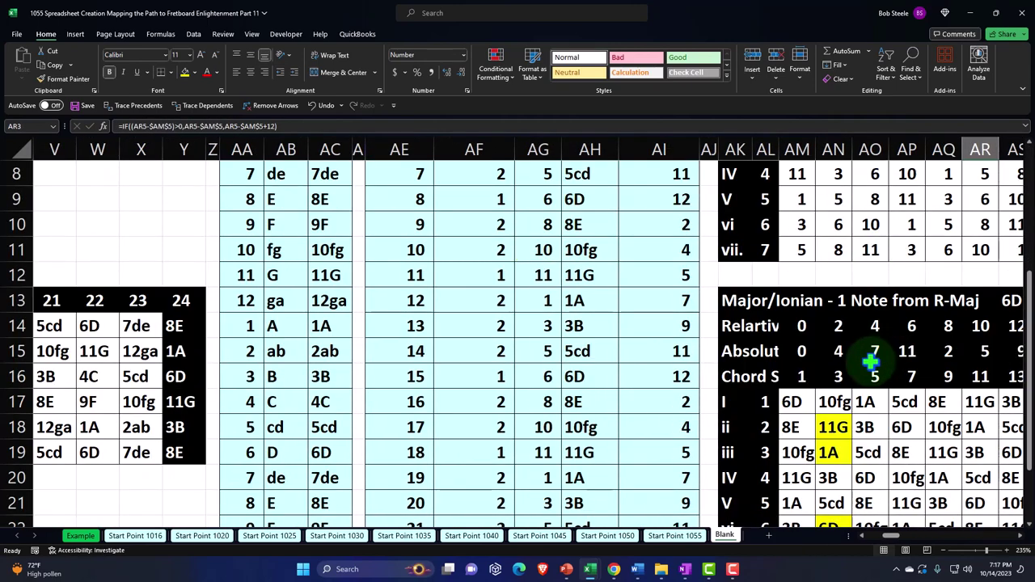
left_click(858, 362)
key("Down")
key("Down")
key("Down")
key("Down")
key("Down")
key("Down")
key("Down")
key("Down")
key("Down")
key("Down")
key("Down")
key("Down")
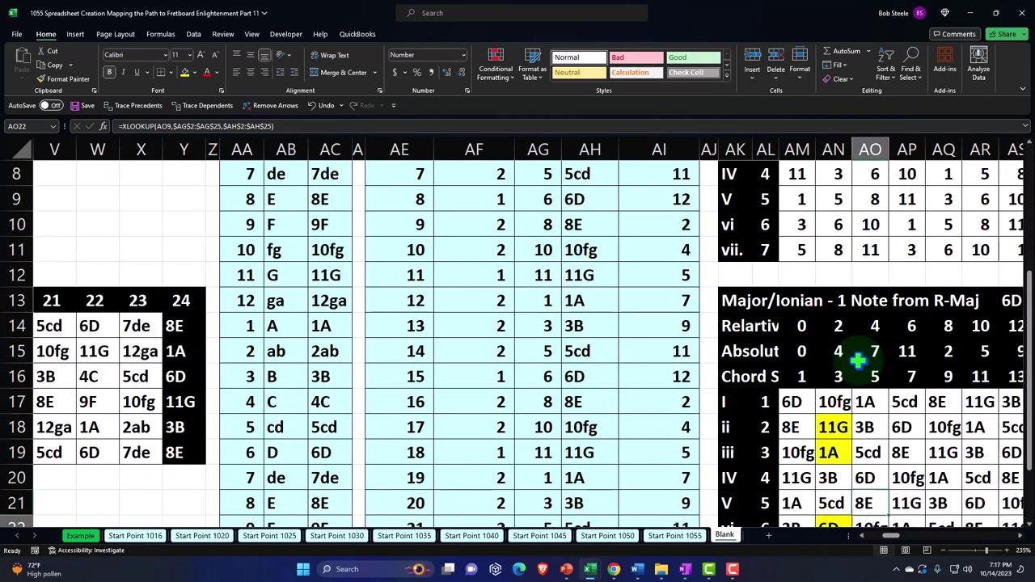
key("Right")
key("Right")
key("Right")
key("Right")
key("Right")
key("Right")
key("Right")
key("Right")
key("Right")
key("Right")
key("Right")
key("Right")
key("Right")
key("Right")
key("Right")
key("Right")
key("Right")
key("Right")
key("Right")
key("Right")
key("Right")
key("Right")
key("Right")
key("Right")
key("Right")
key("Right")
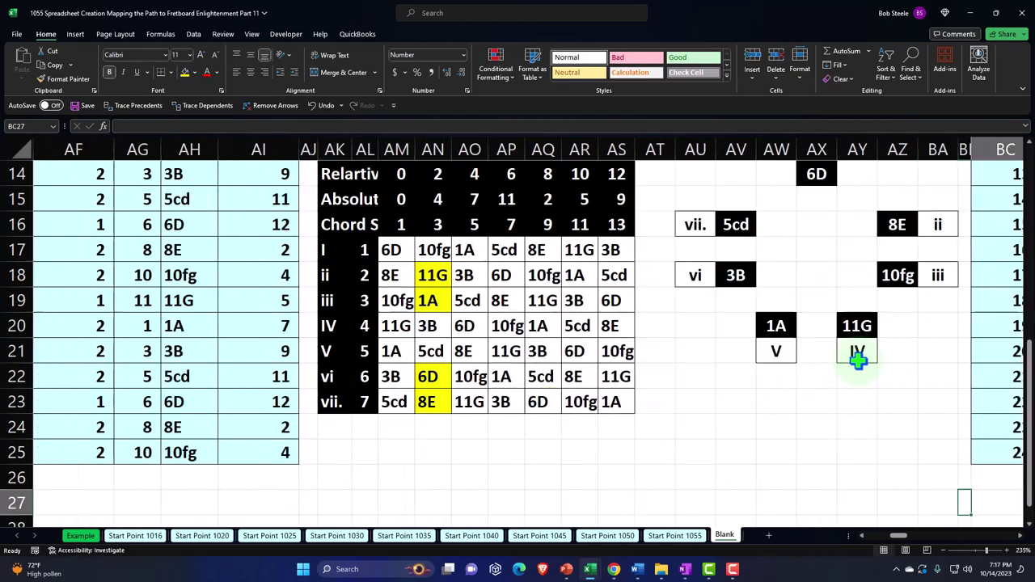
Examine the Minor/Aeolian section's scale list, lettered chord table and circle diagram for the new root note
key("Right")
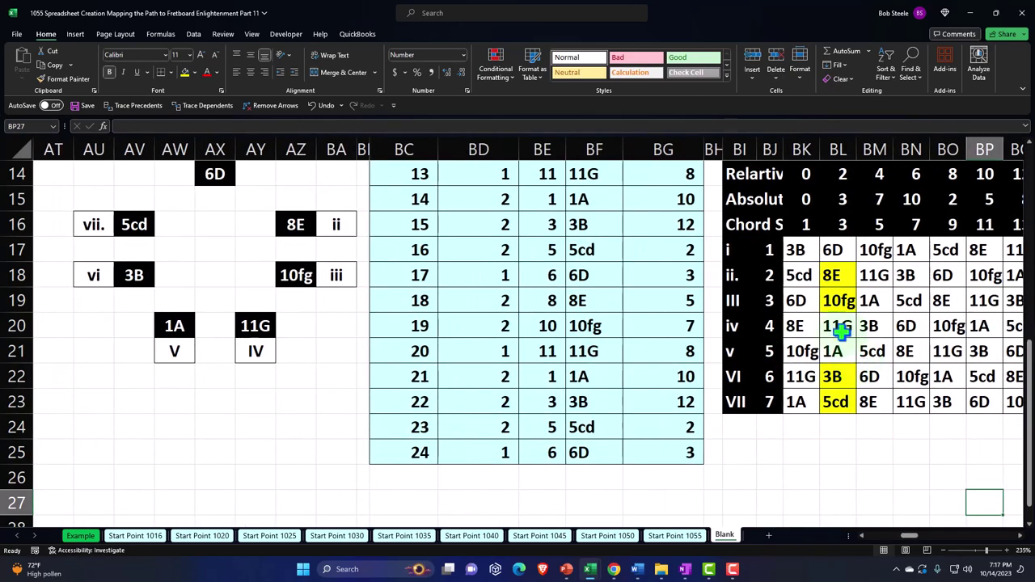
scroll(836, 331, "up", 1)
left_click(842, 326)
key("Right")
key("Right")
key("Right")
key("Right")
key("Right")
key("Right")
key("Right")
key("Right")
key("Right")
key("Right")
key("Right")
key("Right")
key("Right")
key("Right")
key("Right")
key("Right")
key("Right")
key("Right")
key("Right")
key("Right")
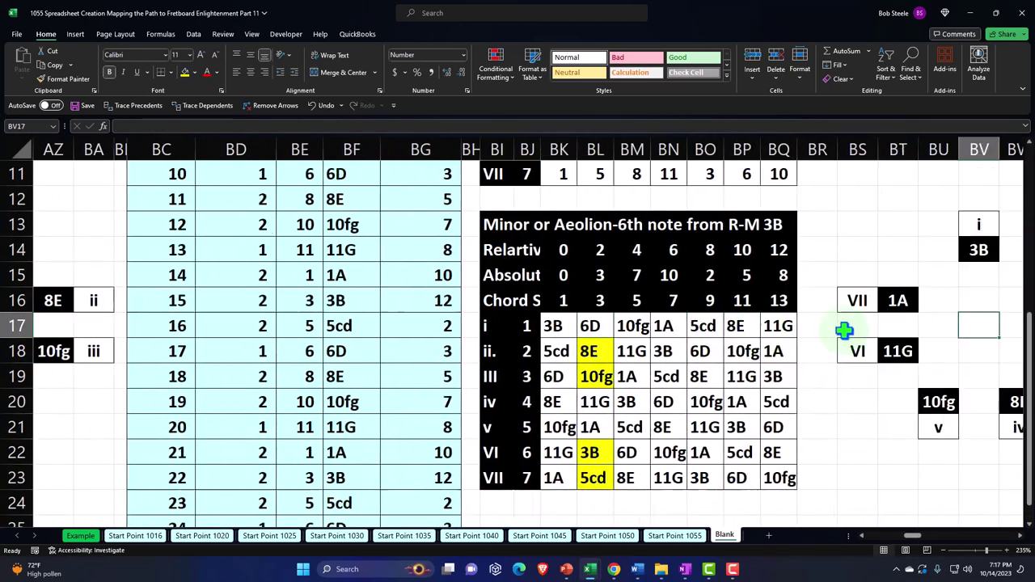
Examine the Dorian section's scale list, lettered chord table and circle diagram for the new root note
key("Right")
key("Right")
key("Right")
key("Right")
key("Right")
key("Right")
key("Right")
key("Right")
key("Right")
key("Right")
key("Right")
key("Right")
key("Right")
key("Right")
key("Right")
key("Right")
key("Right")
key("Right")
key("Right")
key("Right")
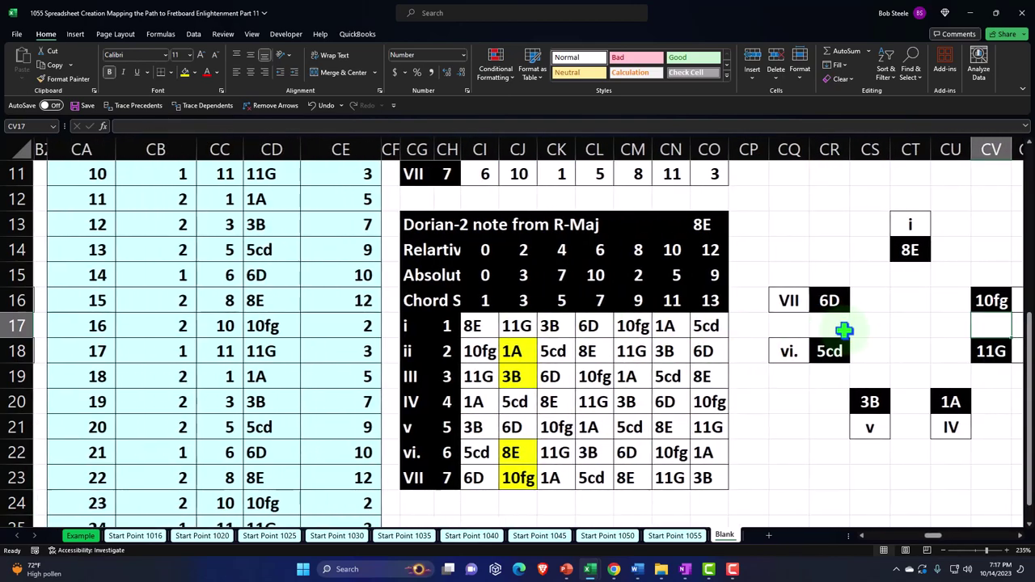
Examine the Phrygian section's lettered chord table and circle diagram for the new root note
key("Right")
key("Right")
key("Right")
key("Right")
key("Right")
key("Right")
key("Right")
key("Right")
key("Right")
key("Right")
key("Right")
key("Right")
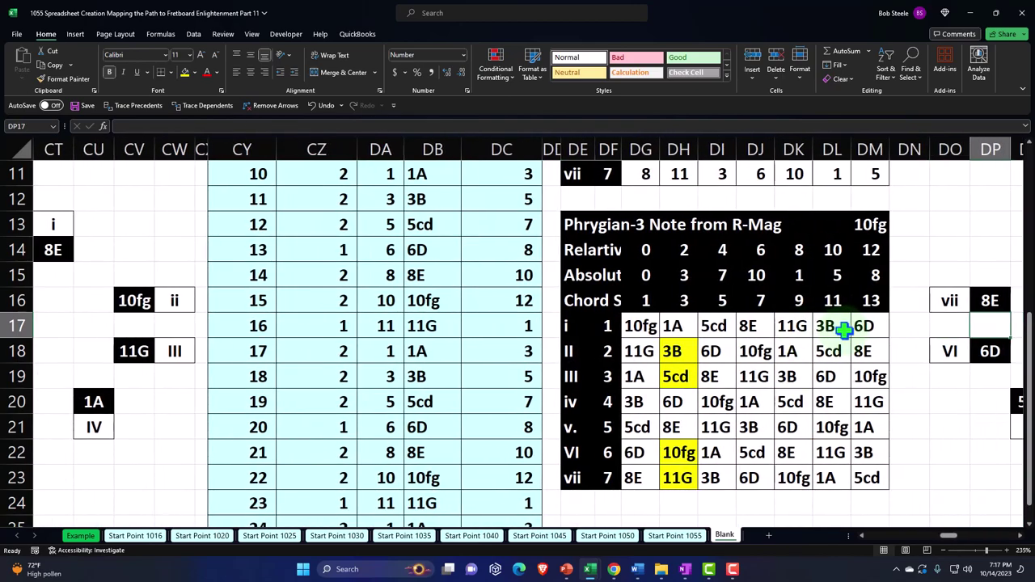
Go back through the mode sections to column A and examine the lettered and number fretboard tables
key("Left")
key("Left")
key("Left")
key("Left")
key("Left")
key("Left")
key("Left")
key("Left")
key("Left")
key("Left")
key("Left")
key("Left")
key("Left")
key("Left")
key("Left")
key("Left")
key("Left")
key("Left")
key("Left")
key("Left")
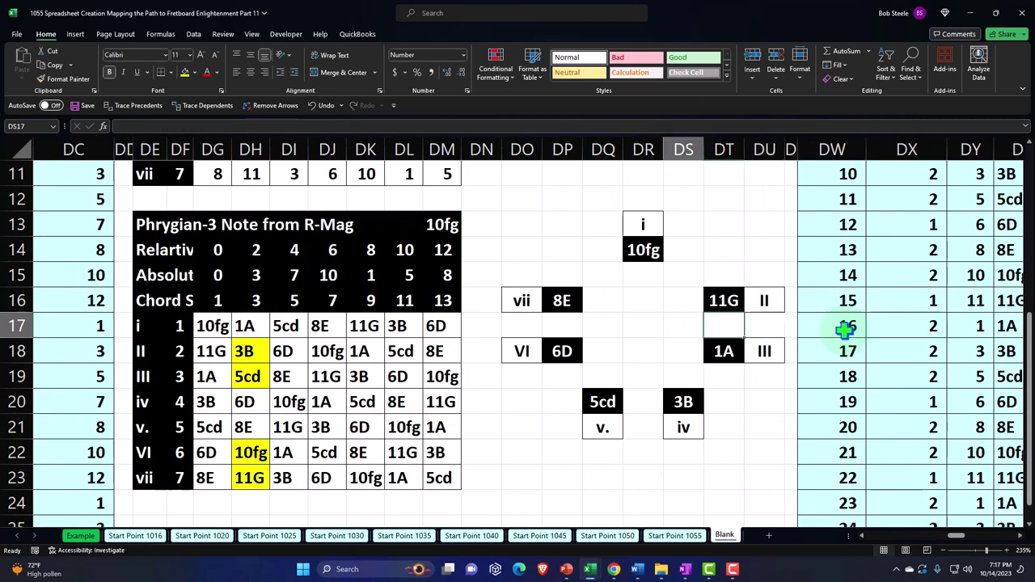
key("Left")
key("Left")
key("Left")
key("Left")
key("Left")
key("Left")
key("Left")
key("Left")
key("Left")
key("Left")
key("Left")
key("Left")
key("Left")
key("Left")
key("Left")
key("Left")
key("Left")
key("Left")
key("Left")
key("Left")
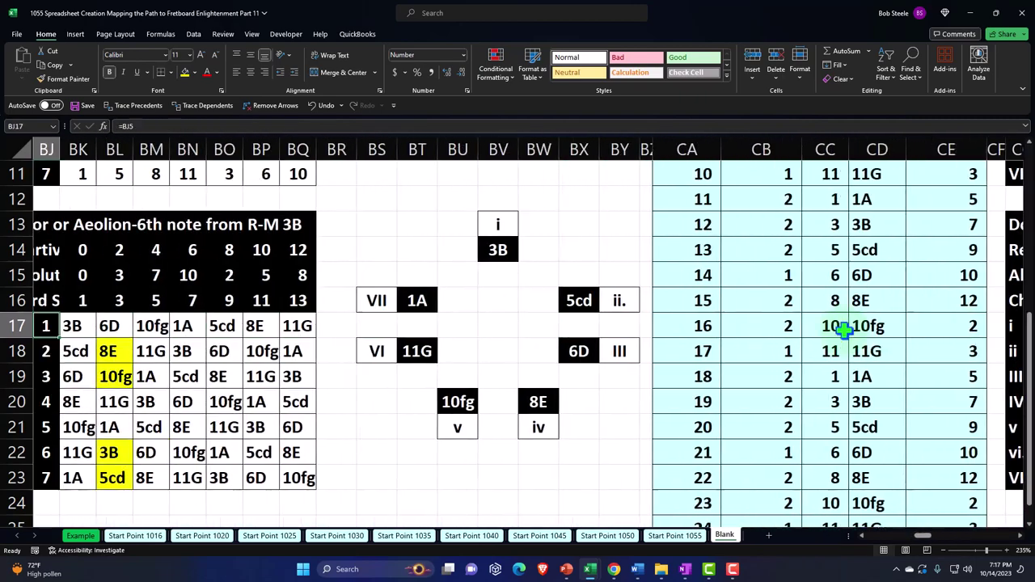
key("Left")
key("Left")
key("Left")
key("Left")
key("Left")
key("Left")
key("Left")
key("Left")
key("Left")
key("Left")
key("Left")
key("Left")
key("Left")
key("Left")
key("Left")
key("Left")
key("Left")
key("Left")
key("Left")
key("Left")
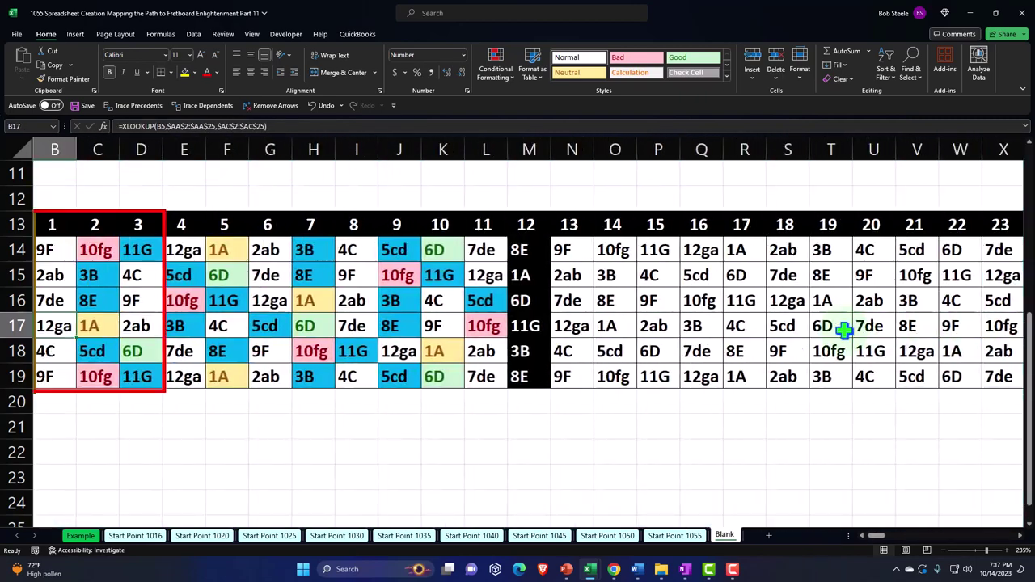
scroll(803, 330, "up", 4)
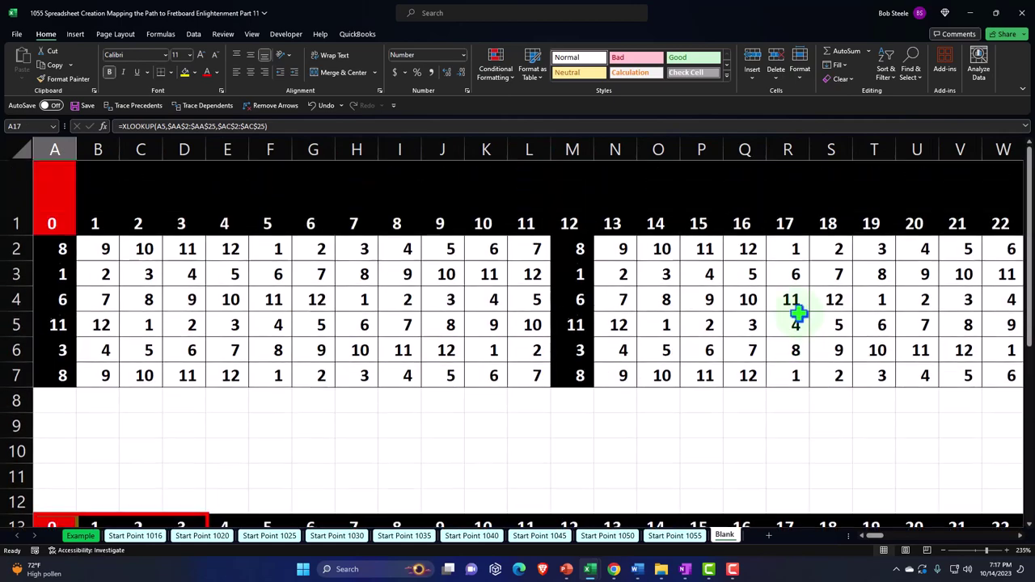
Review the Major/Ionian scale list and number chord table, checking the root note reference in AS1
left_click(827, 269)
key("Right")
key("Right")
key("Right")
key("Right")
key("Right")
key("Right")
key("Right")
key("Right")
key("Right")
key("Right")
key("Right")
key("Right")
key("Right")
key("Right")
key("Right")
key("Right")
key("Right")
key("Right")
key("Right")
key("Right")
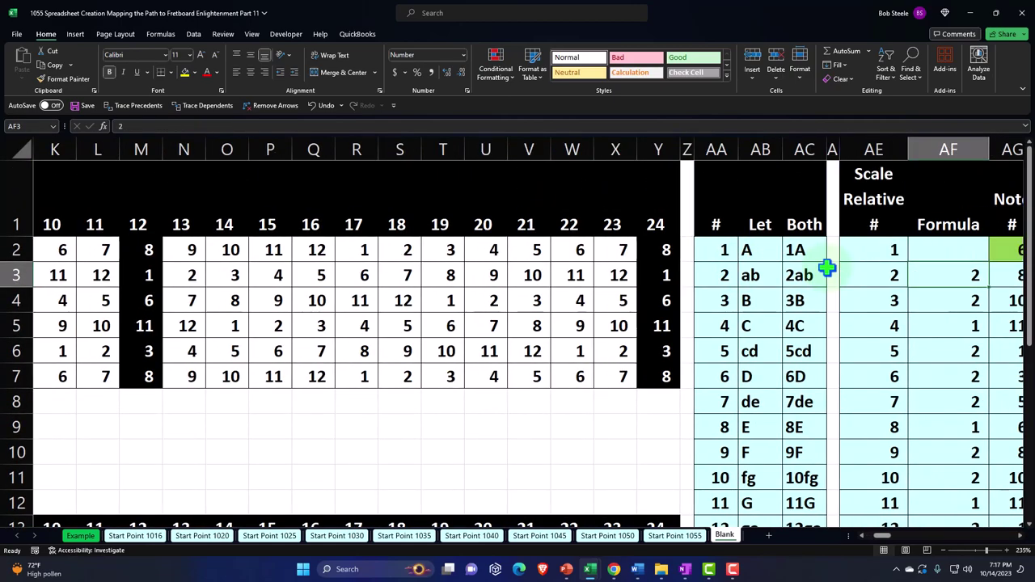
key("Right")
key("Right")
key("Right")
key("Right")
key("Right")
key("Right")
key("Right")
key("Right")
key("Right")
key("Right")
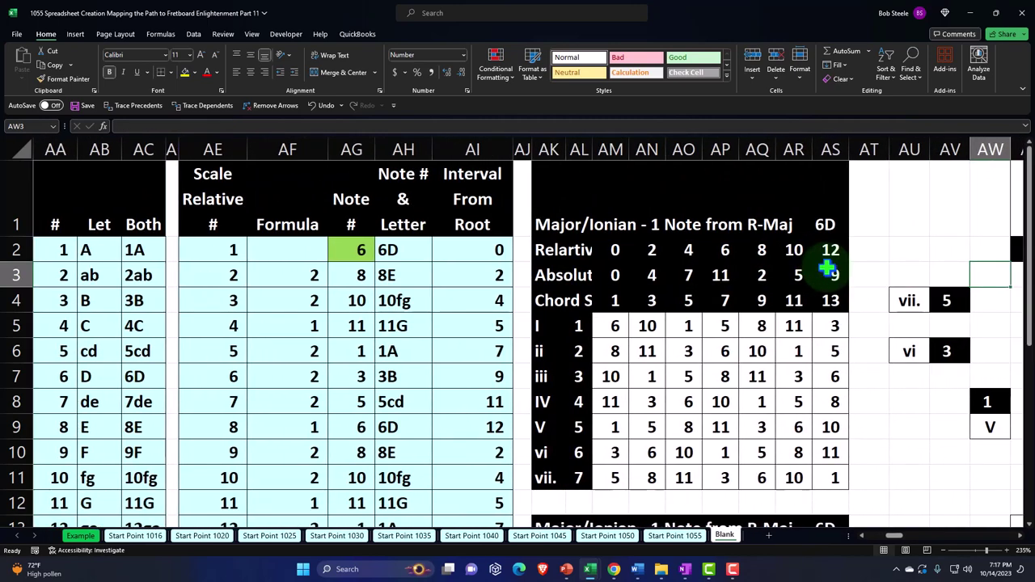
left_click(827, 224)
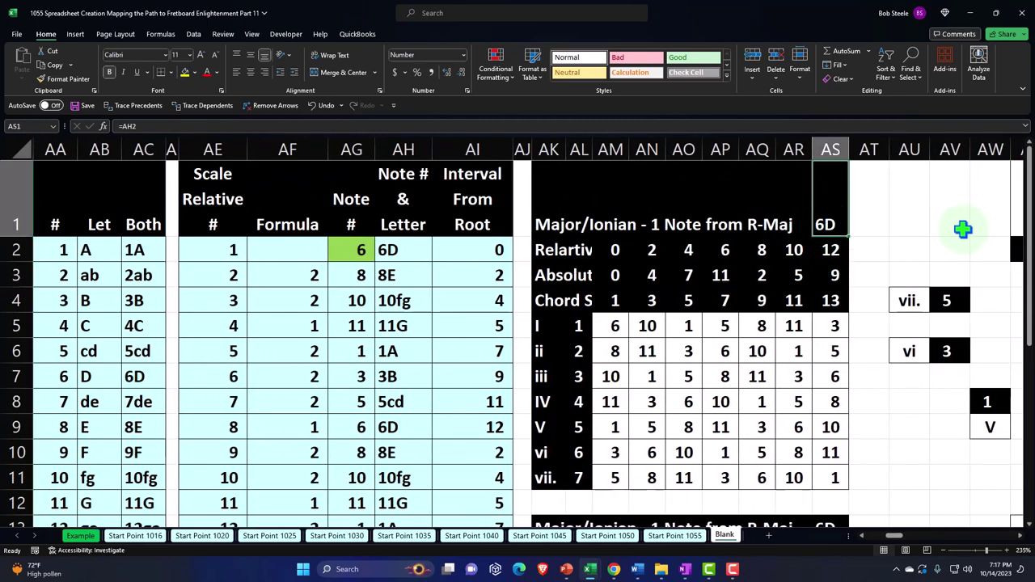
Examine the lettered Major/Ionian chord table from its first chord in AM17 and compare it with the number table
scroll(667, 335, "down", 2)
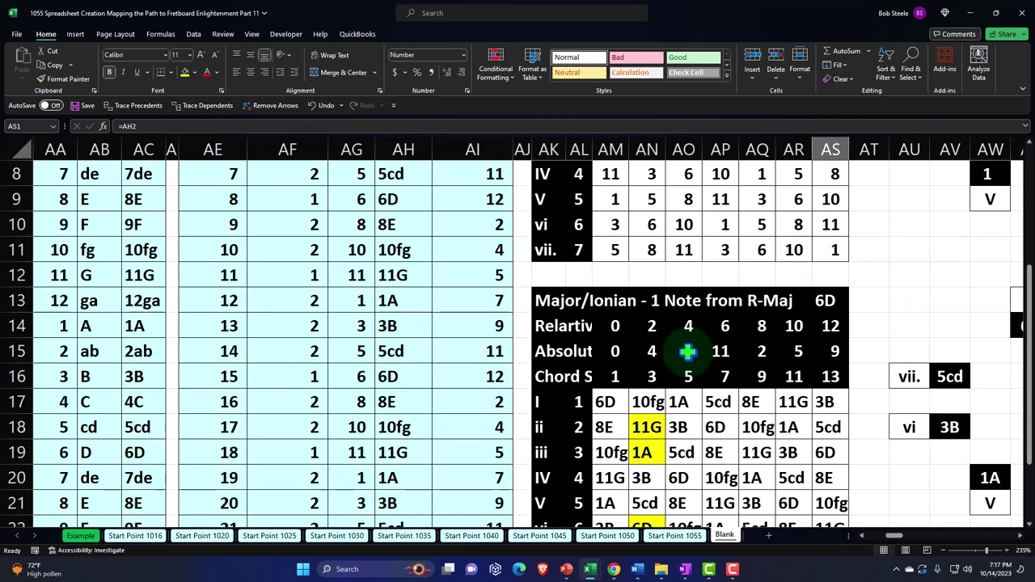
left_click(605, 402)
scroll(606, 398, "down", 1)
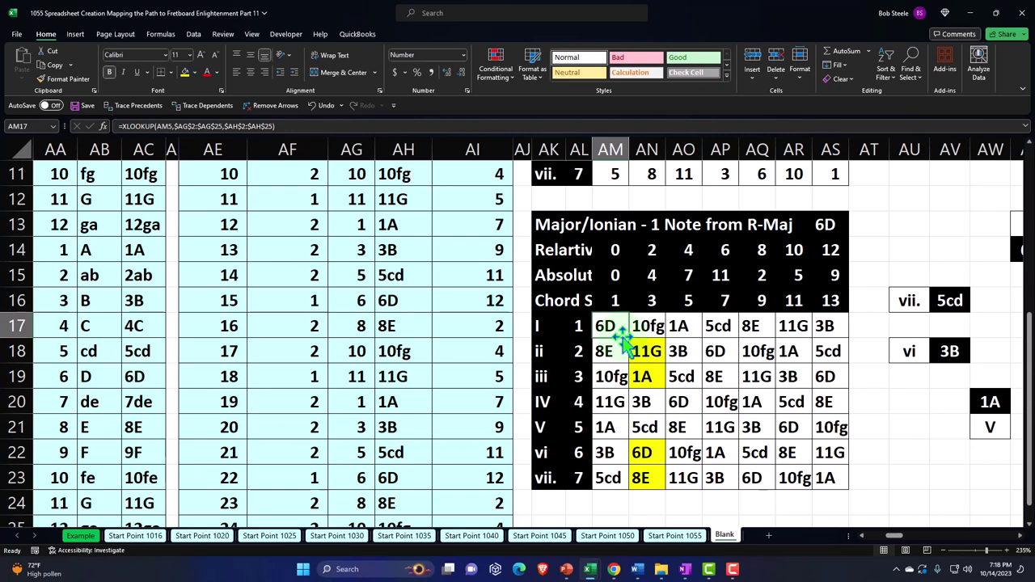
scroll(622, 338, "down", 2)
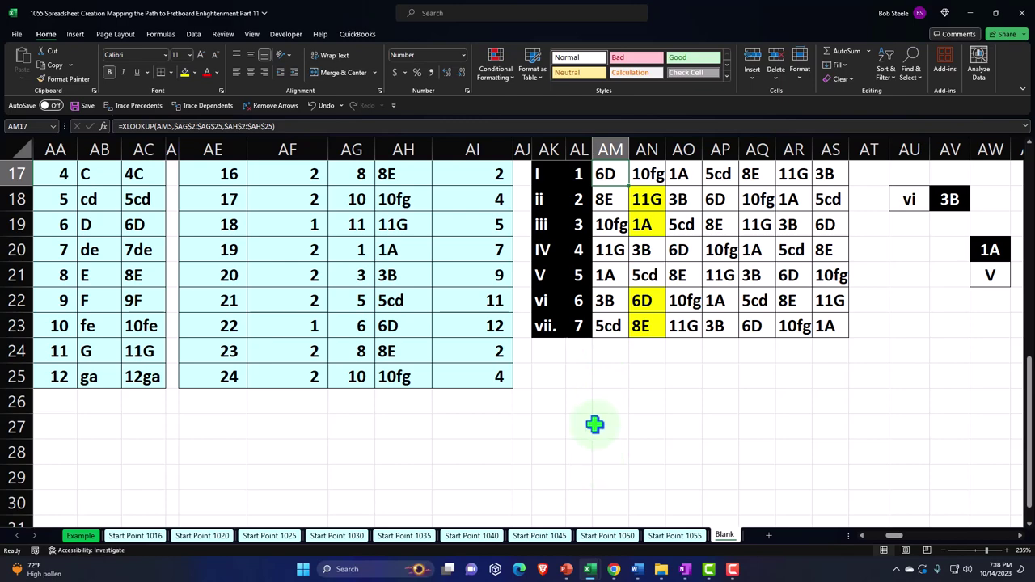
scroll(591, 430, "up", 5)
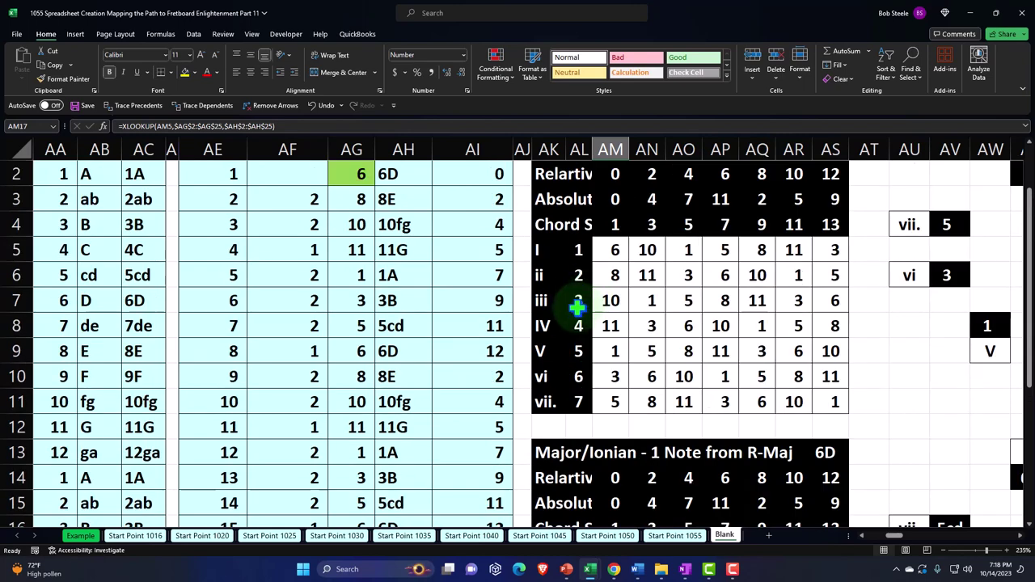
scroll(576, 323, "down", 1)
scroll(596, 467, "down", 1)
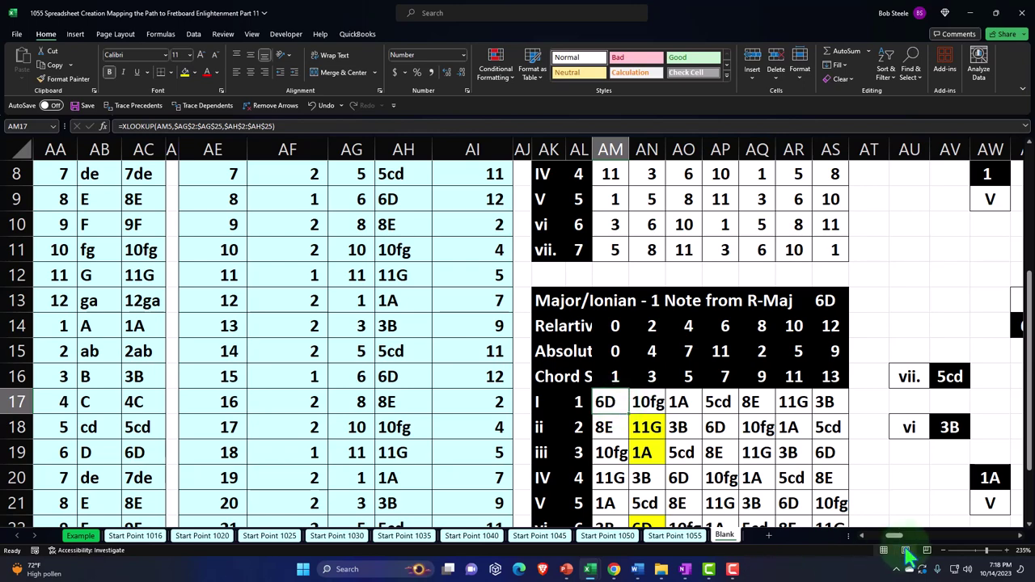
Examine the lettered Minor/Aeolian chord table starting from its first chord in BK17
left_click_drag(903, 544, 928, 548)
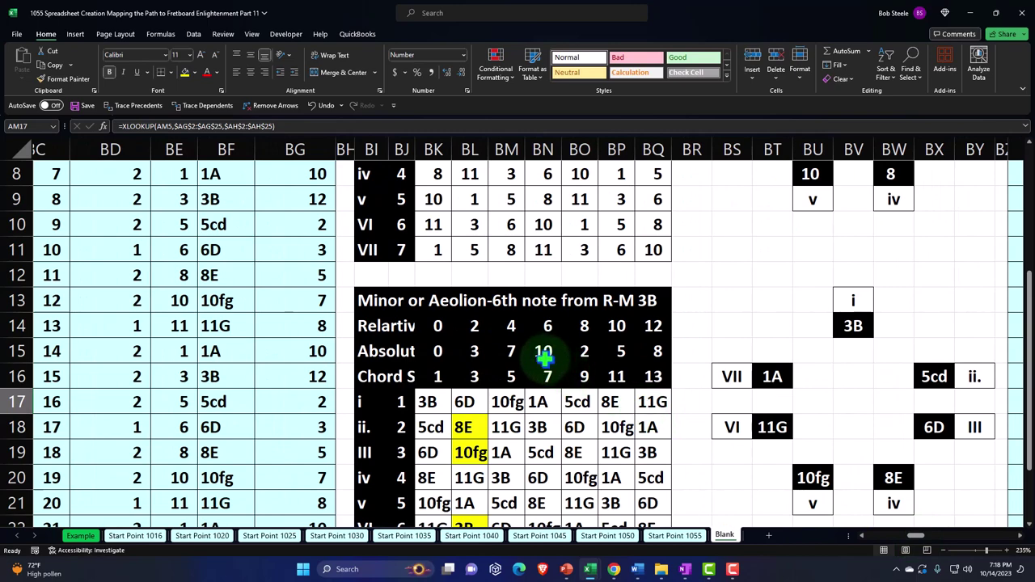
left_click(427, 401)
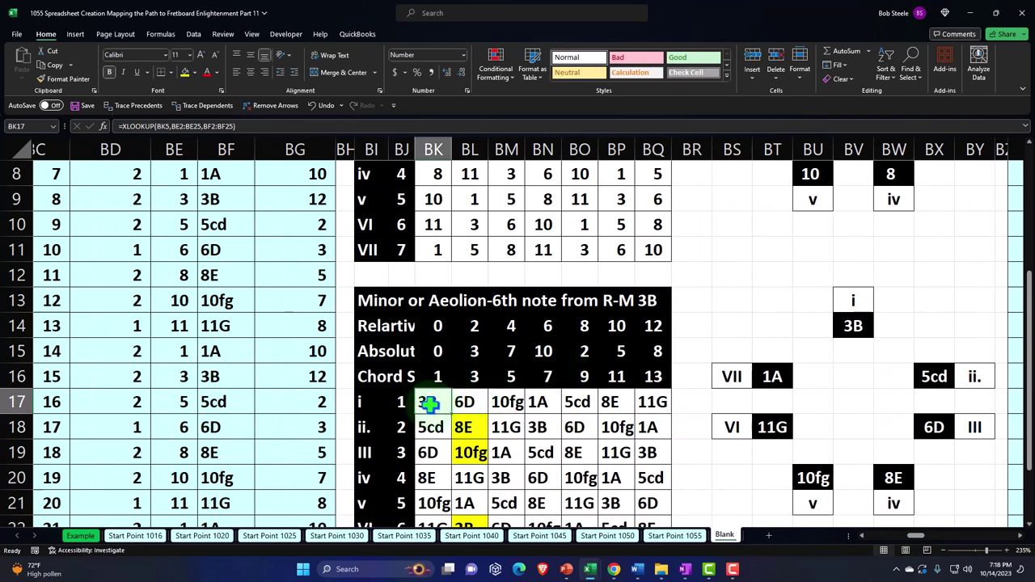
scroll(429, 402, "down", 1)
scroll(428, 402, "down", 1)
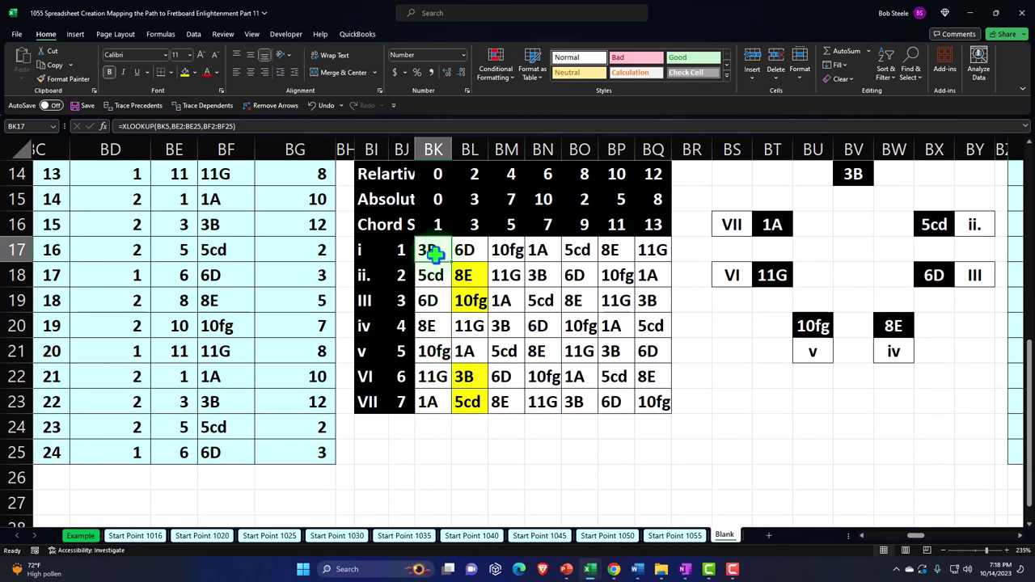
Revisit the Major/Ionian root note in AG2 and examine the color-highlighted scale notes on the lettered fretboard around H15
left_click_drag(918, 535, 894, 547)
scroll(403, 243, "up", 5)
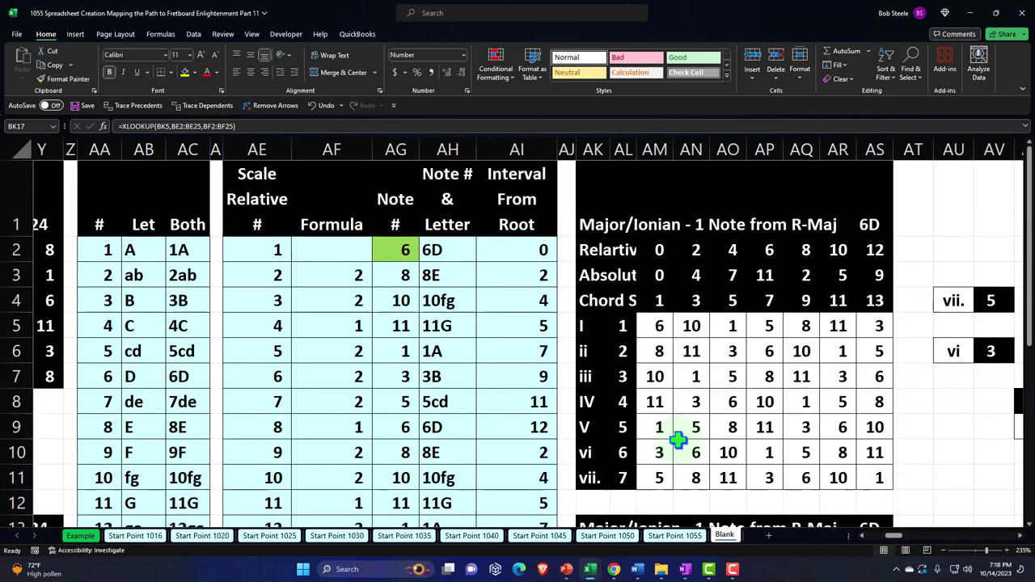
left_click(404, 248)
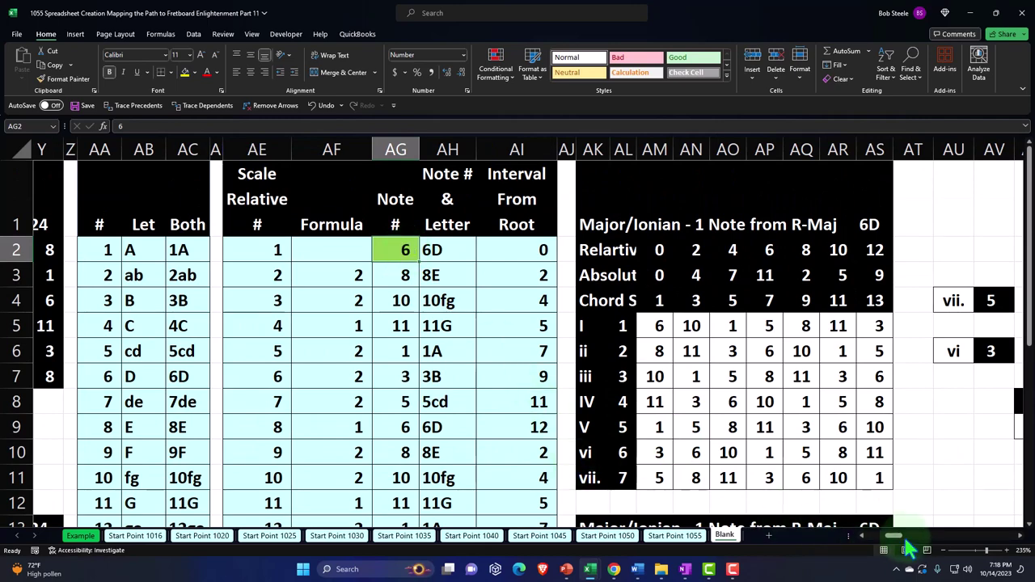
left_click_drag(894, 536, 873, 535)
scroll(367, 376, "down", 3)
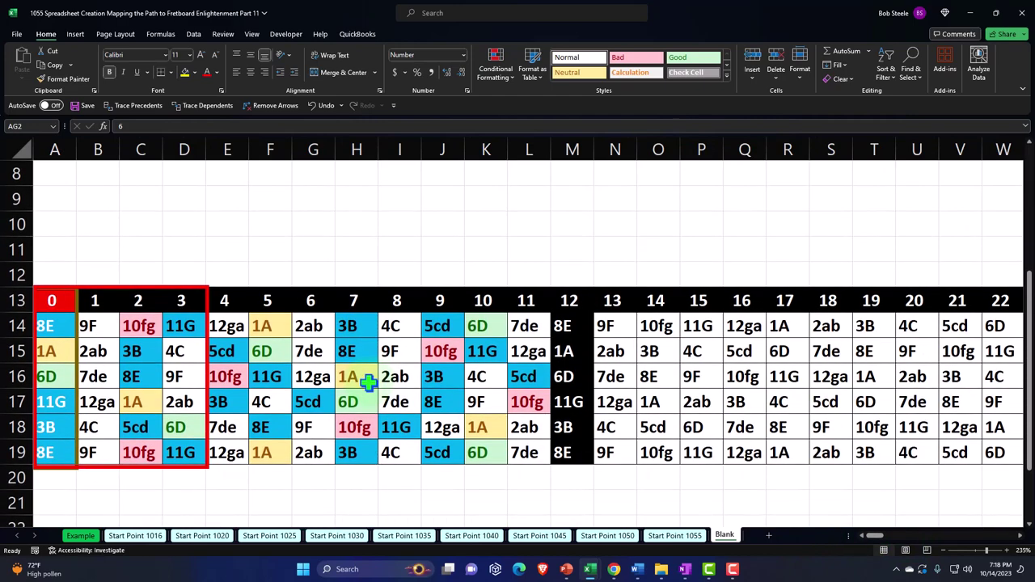
left_click(360, 352)
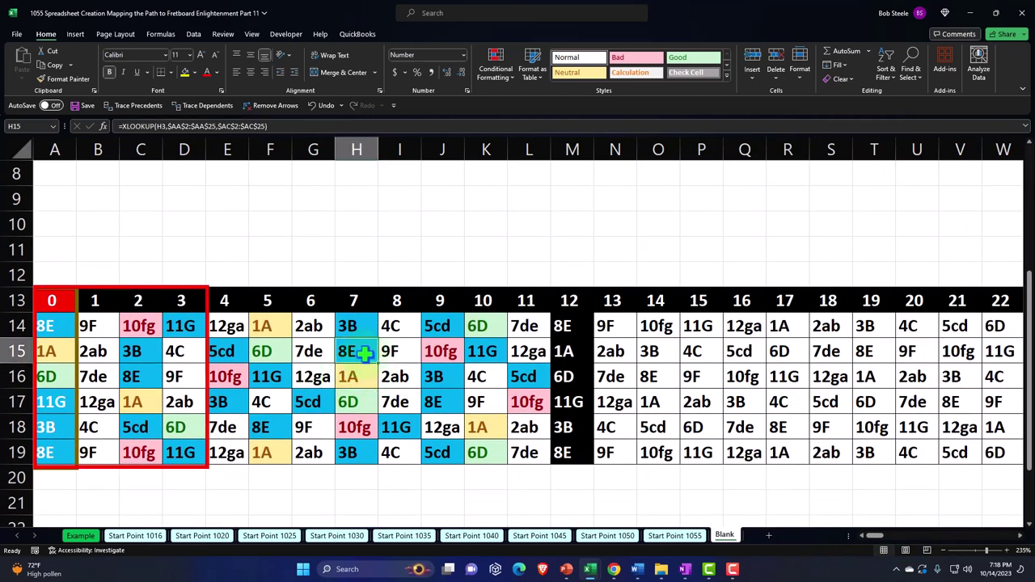
scroll(376, 442, "down", 1)
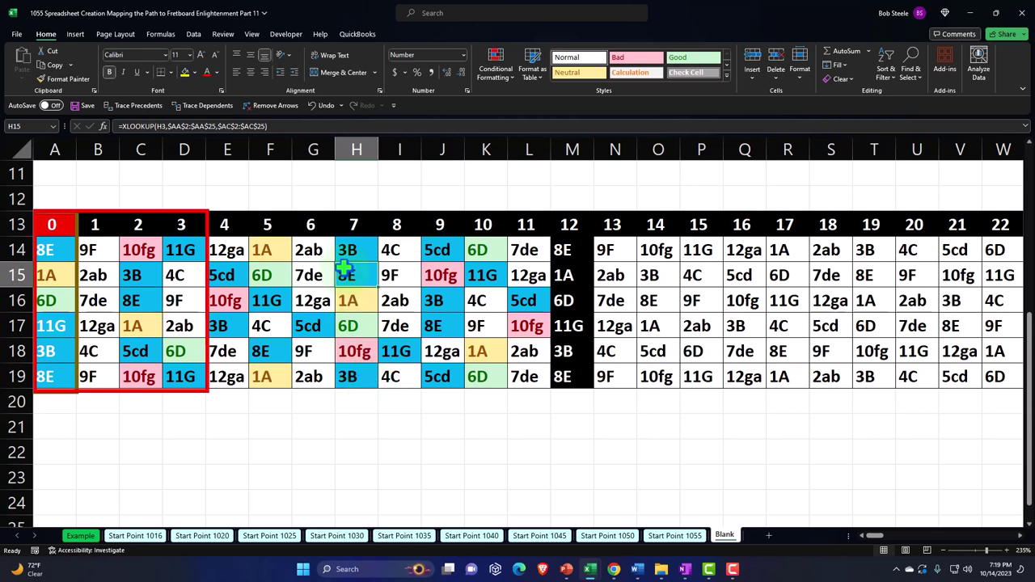
scroll(345, 270, "down", 2)
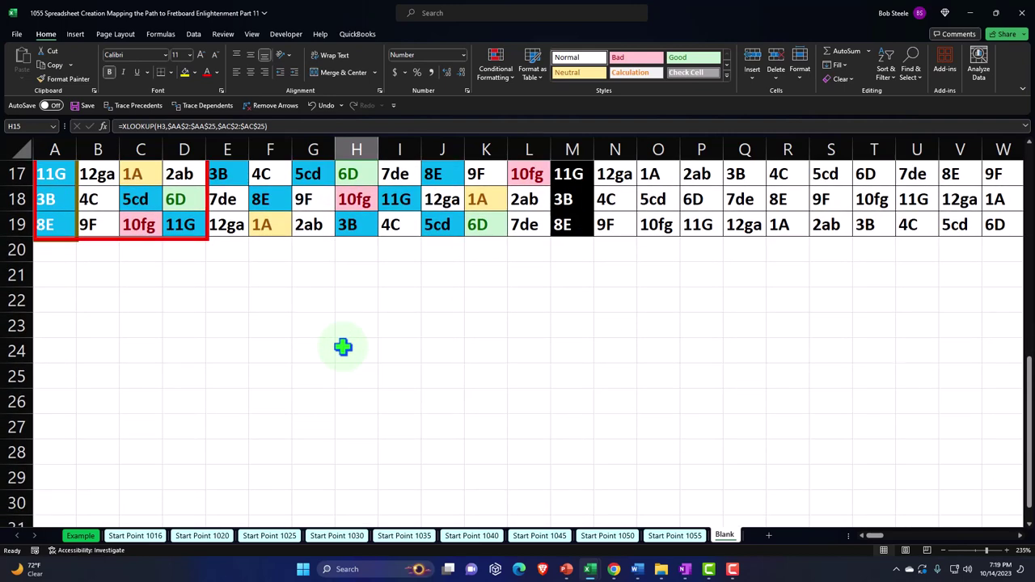
scroll(343, 347, "up", 1)
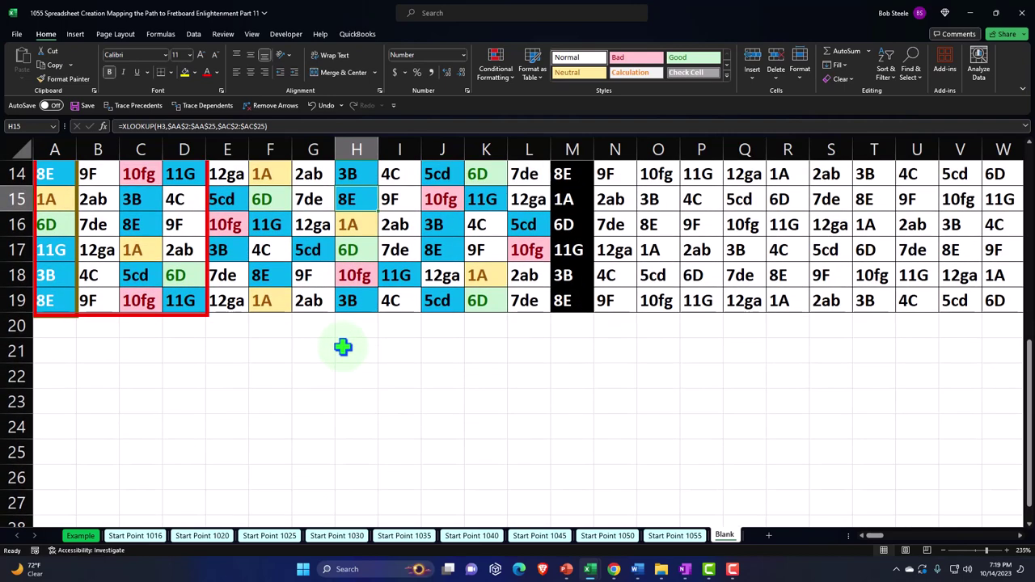
scroll(343, 347, "up", 1)
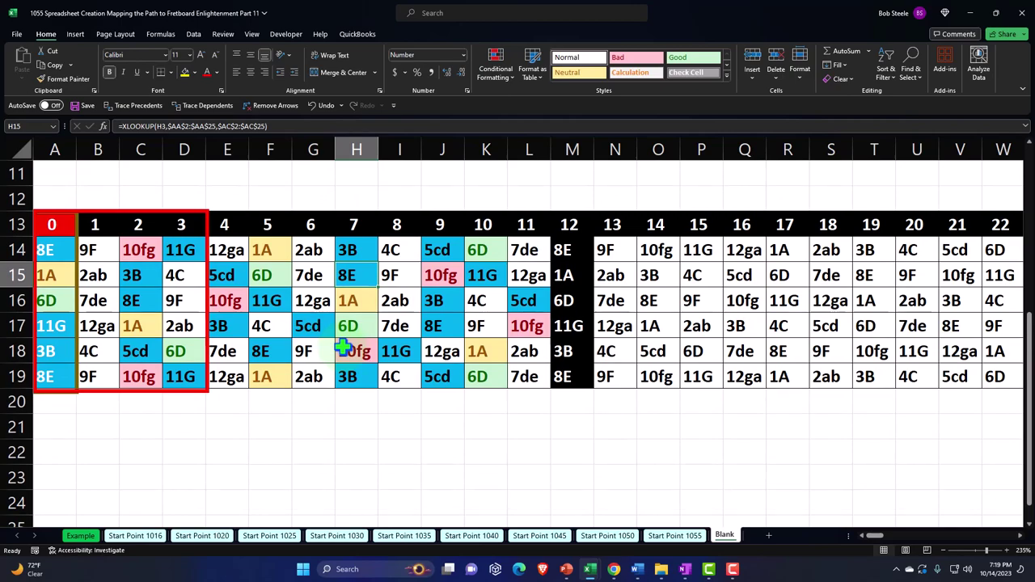